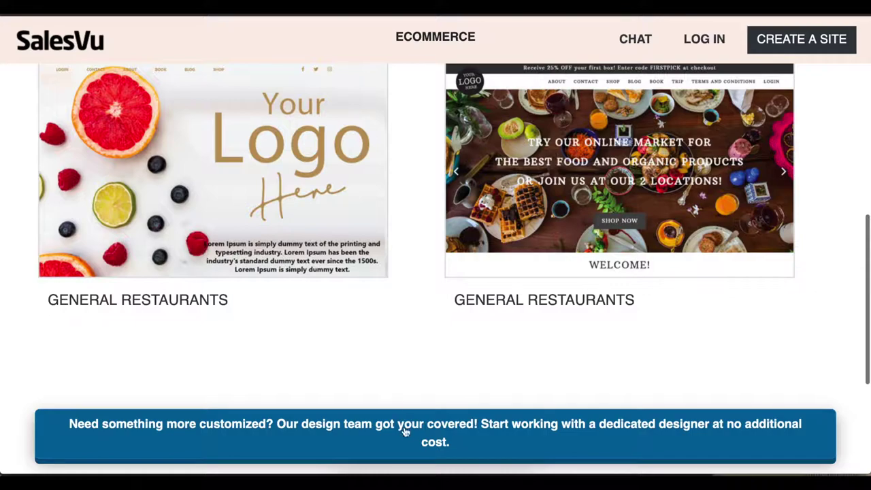
- View the request form for a more customized design and close it without submitting
left_click(405, 432)
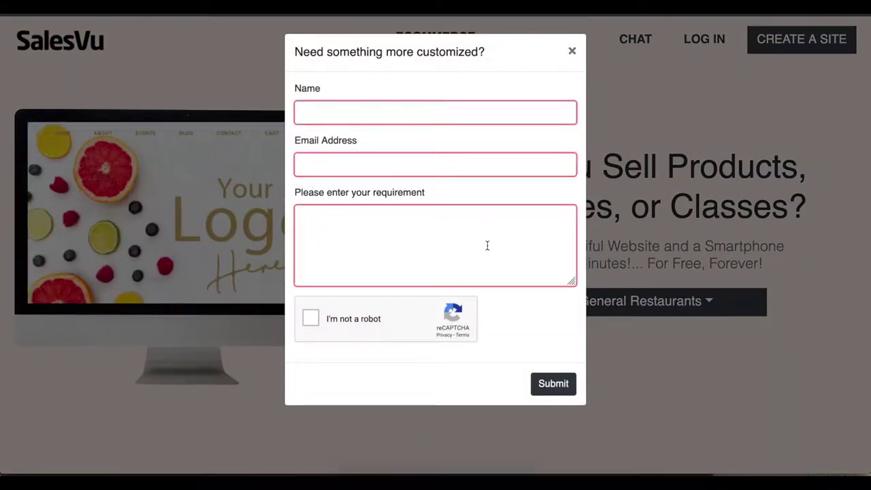
left_click(573, 52)
- Open the General Restaurants template with the online market banner for editing and collapse its sitemap
scroll(404, 307, "down", 1)
scroll(404, 307, "up", 2)
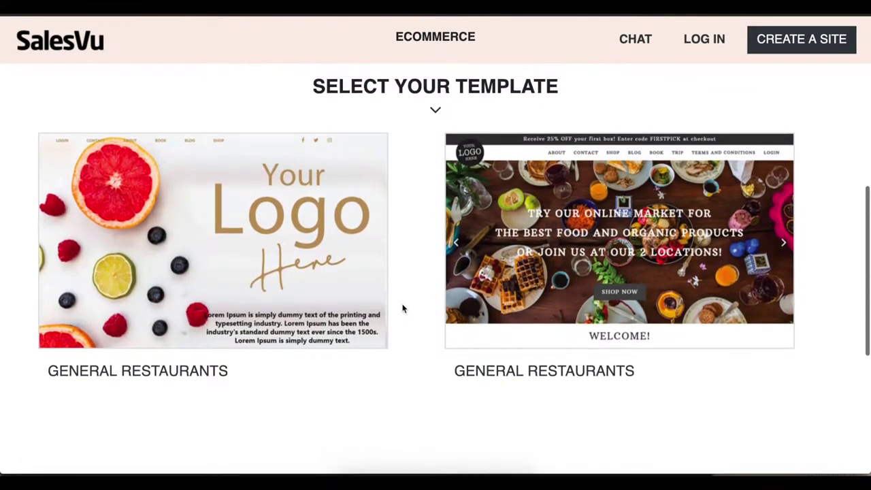
mouse_move(626, 211)
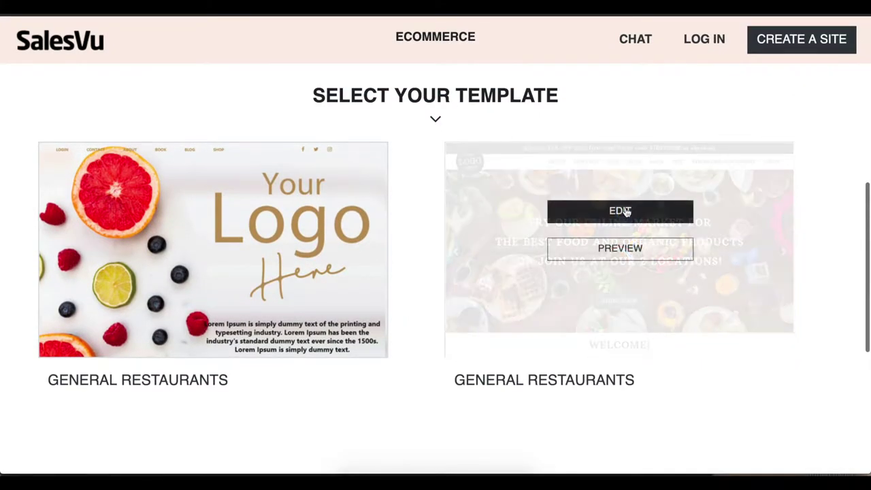
left_click(627, 212)
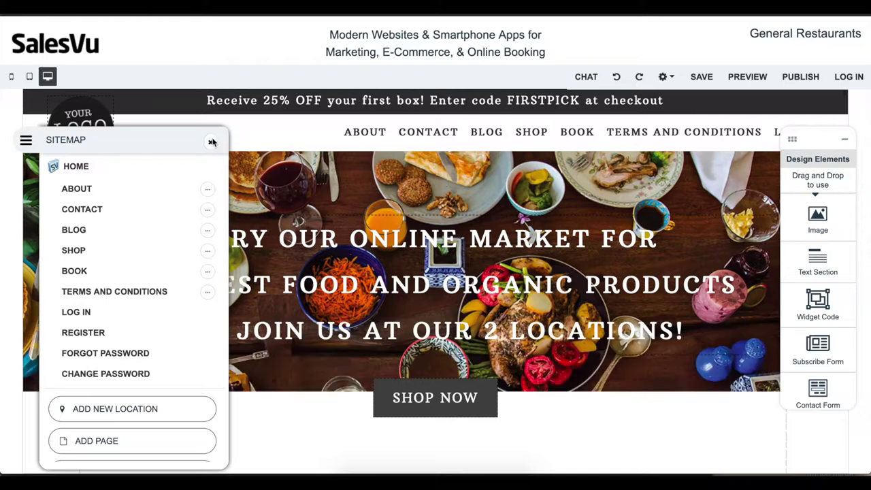
left_click(212, 141)
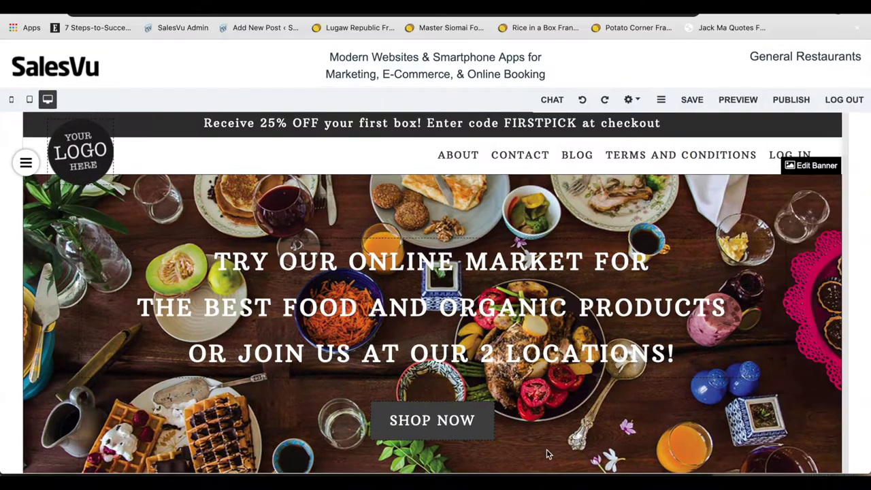
- Check the page in the tablet and smartphone layouts and return to the desktop layout
left_click(30, 100)
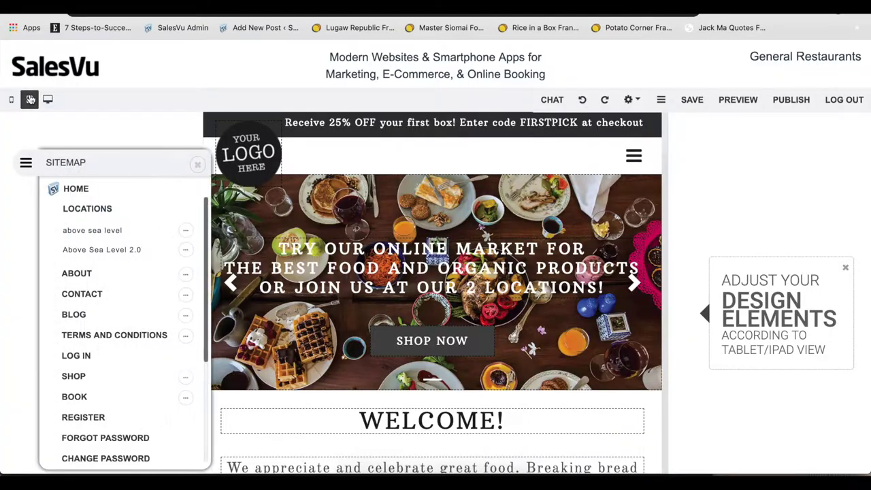
scroll(302, 330, "down", 1)
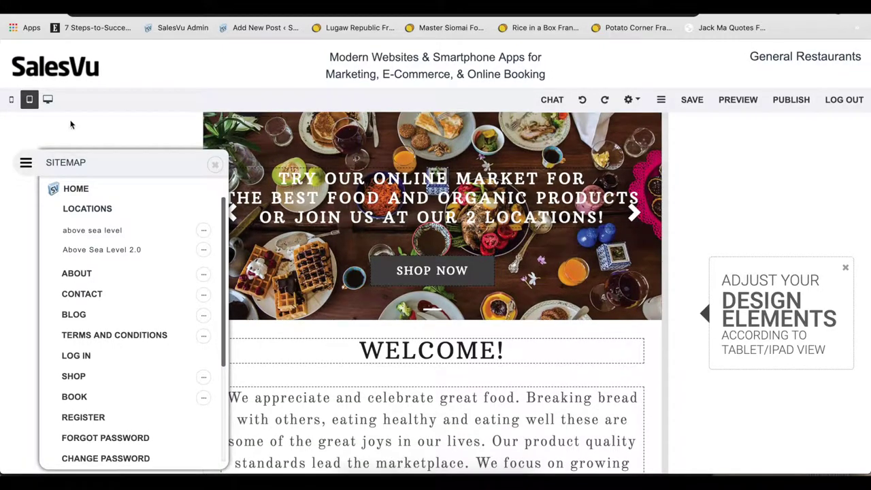
left_click(11, 101)
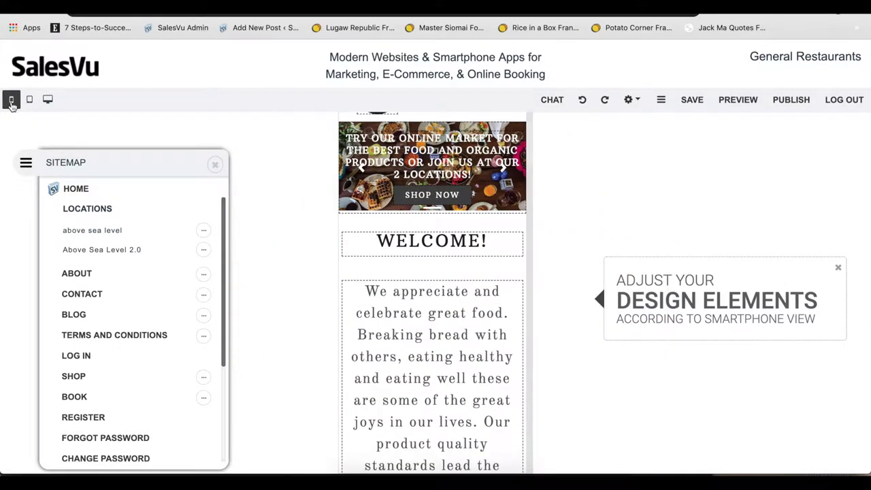
scroll(418, 315, "up", 1)
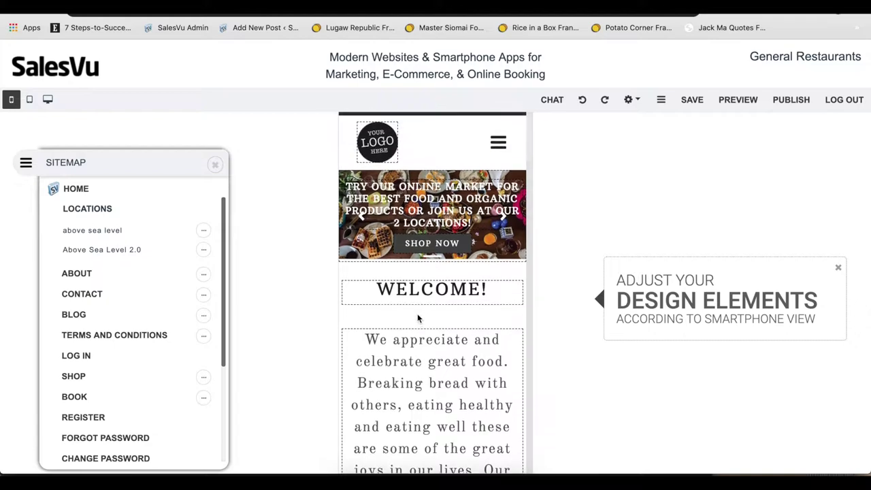
scroll(418, 315, "down", 2)
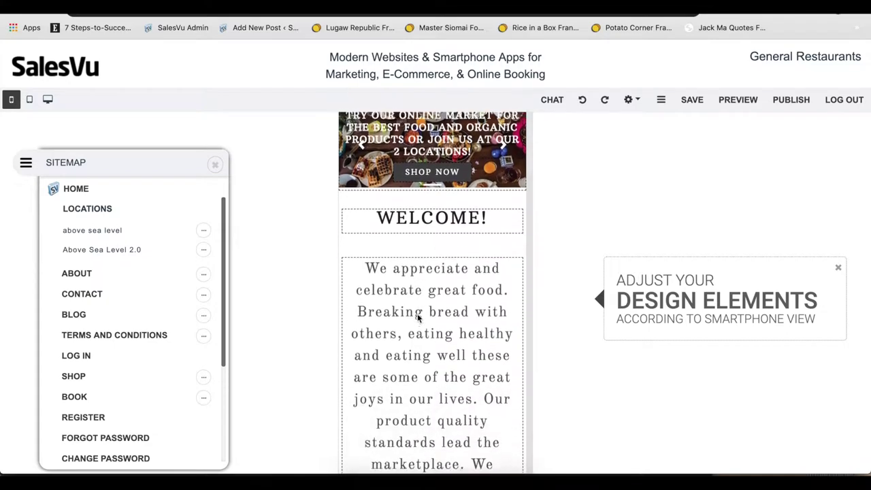
left_click(215, 164)
left_click(48, 99)
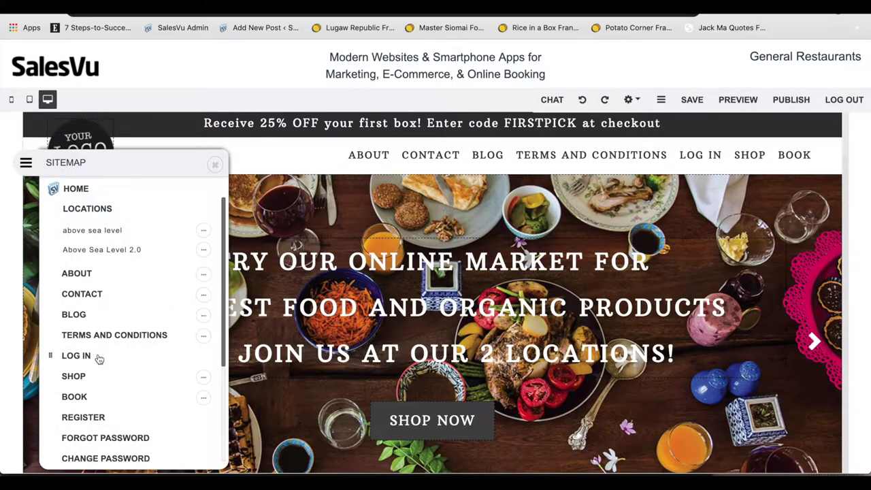
- Open the form for adding a new location, review its fields and options, and close it without creating one
scroll(137, 227, "down", 5)
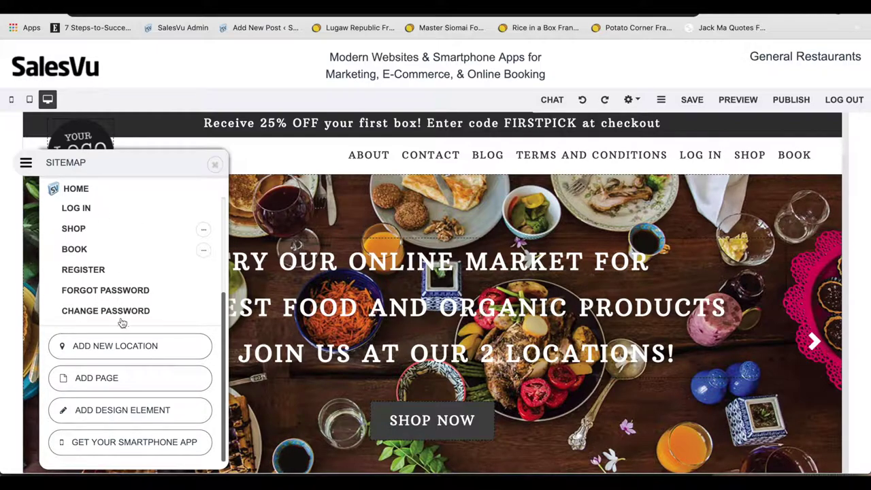
left_click(118, 350)
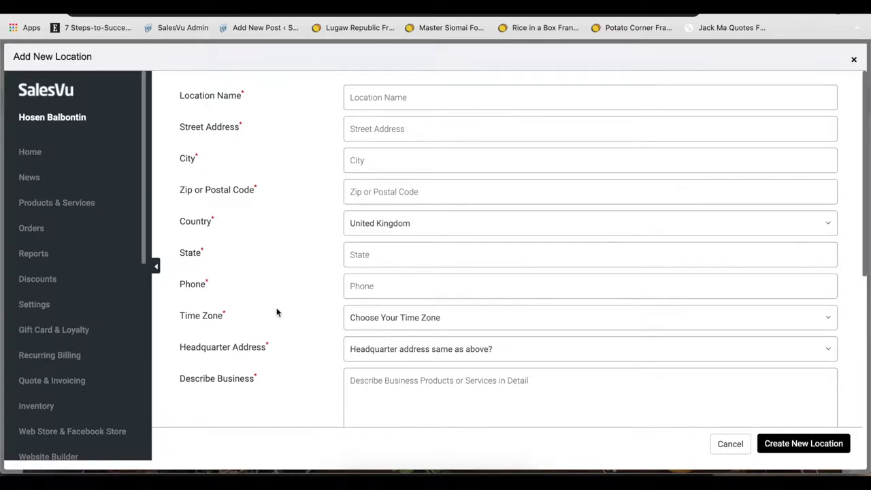
scroll(276, 312, "down", 5)
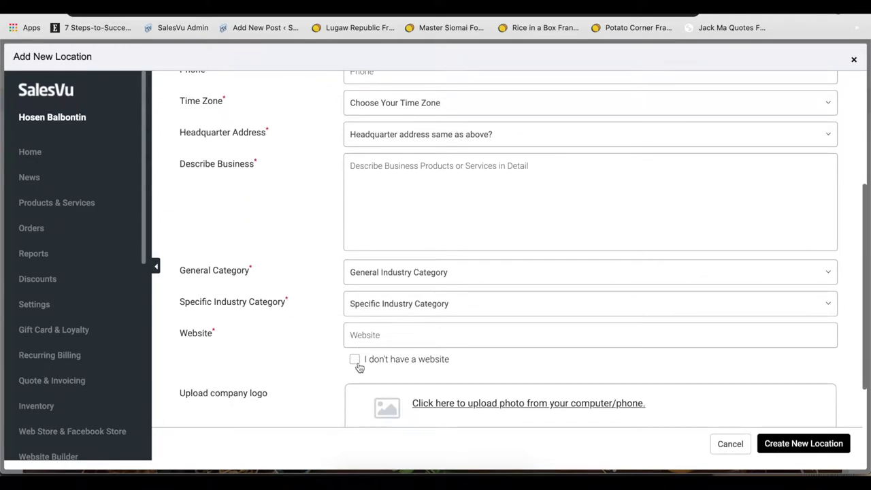
scroll(359, 367, "down", 3)
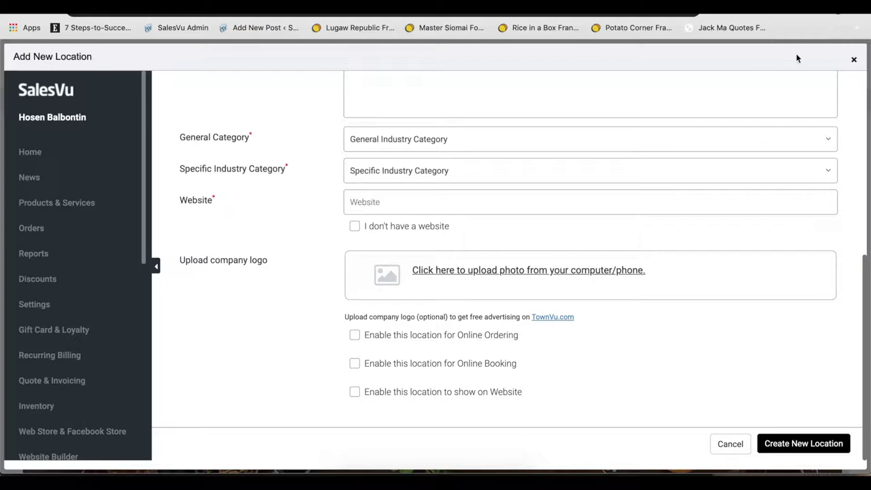
left_click(854, 60)
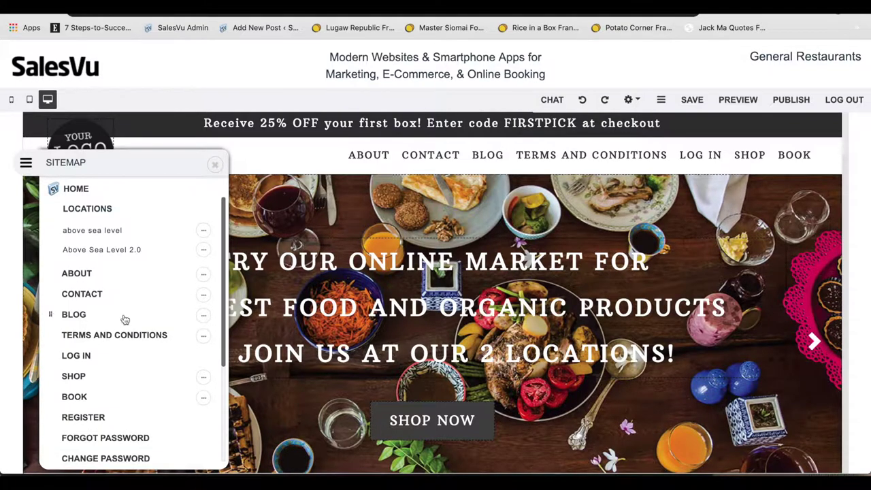
- Look through the pages listed in the sitemap and collapse the sitemap
scroll(126, 370, "down", 1)
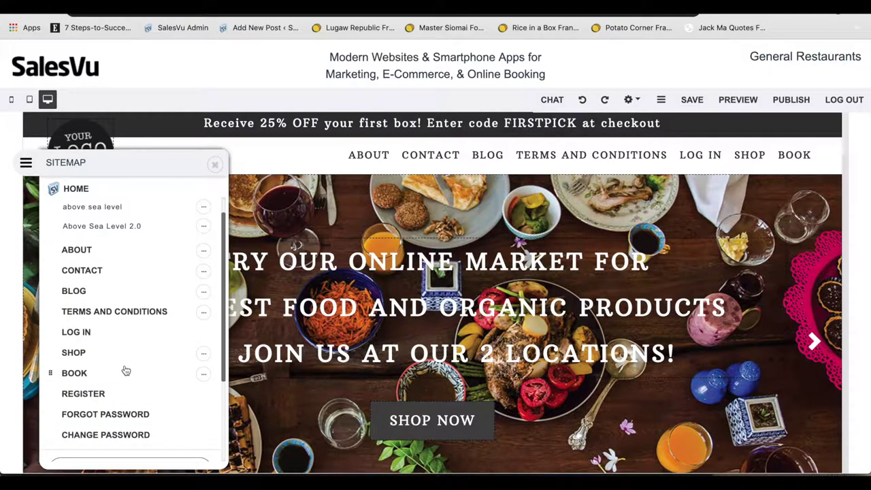
scroll(123, 300, "up", 1)
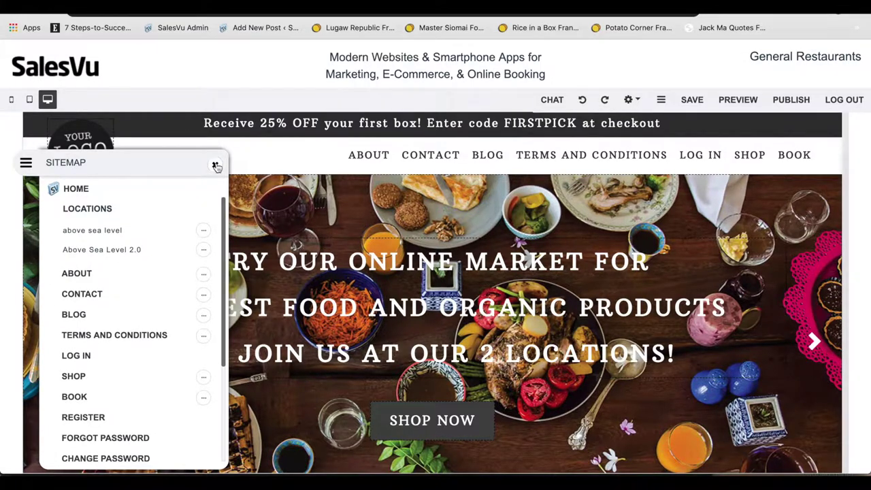
left_click(216, 166)
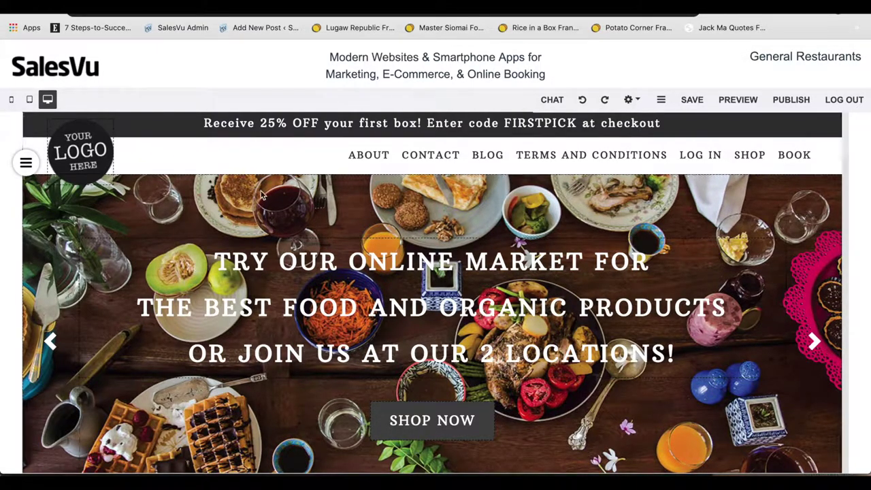
- Set the background color of the text section below the WELCOME! heading to light mint green
scroll(255, 272, "down", 3)
scroll(253, 272, "up", 1)
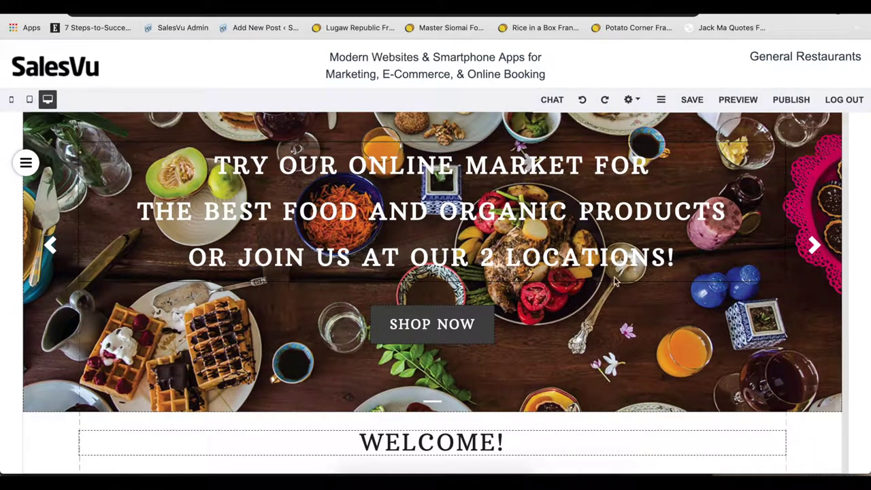
scroll(472, 346, "down", 5)
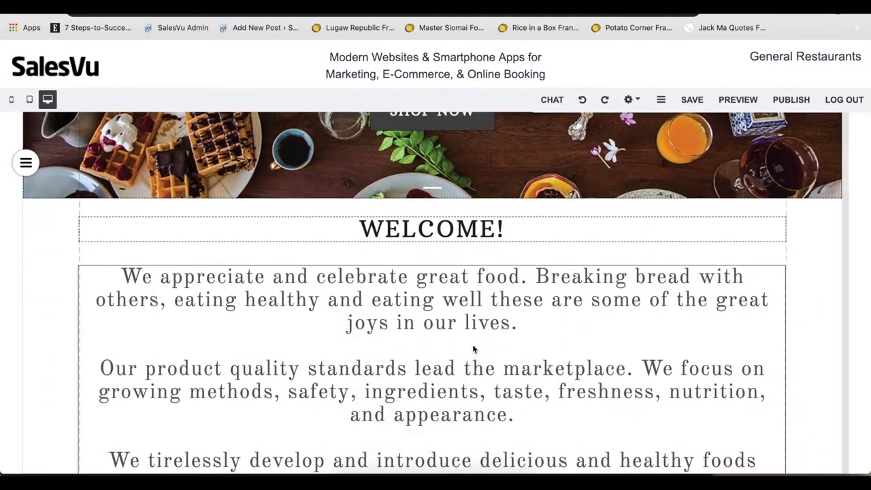
scroll(474, 348, "down", 2)
mouse_move(472, 344)
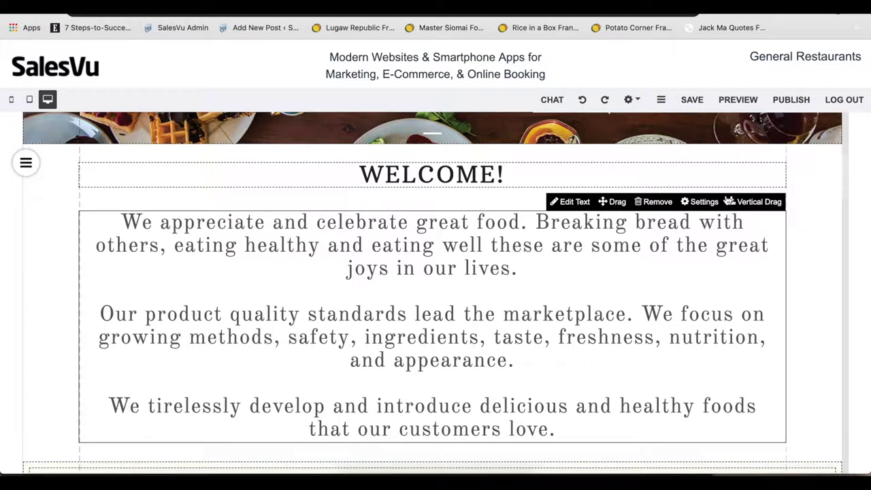
left_click(704, 202)
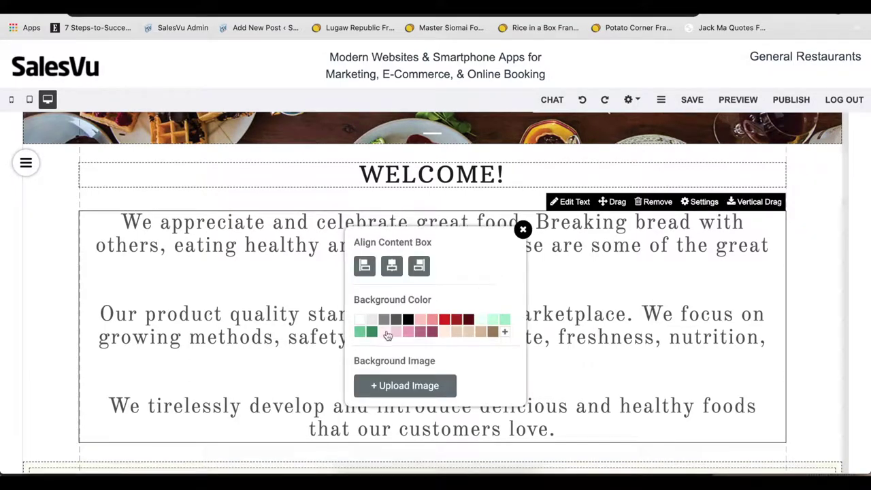
left_click(495, 321)
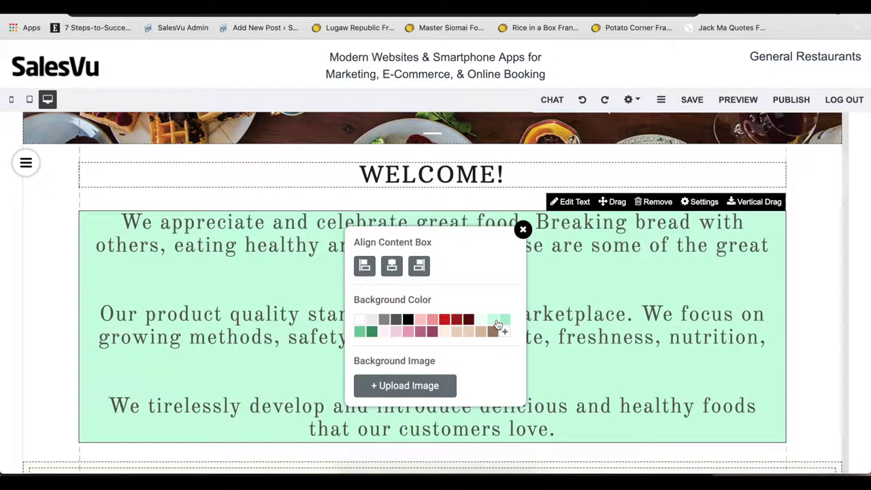
left_click(522, 230)
- Upload 580b57fcd9996e24bc43c19d.png from the Desktop as a second image for the almond milk banner
scroll(577, 280, "down", 3)
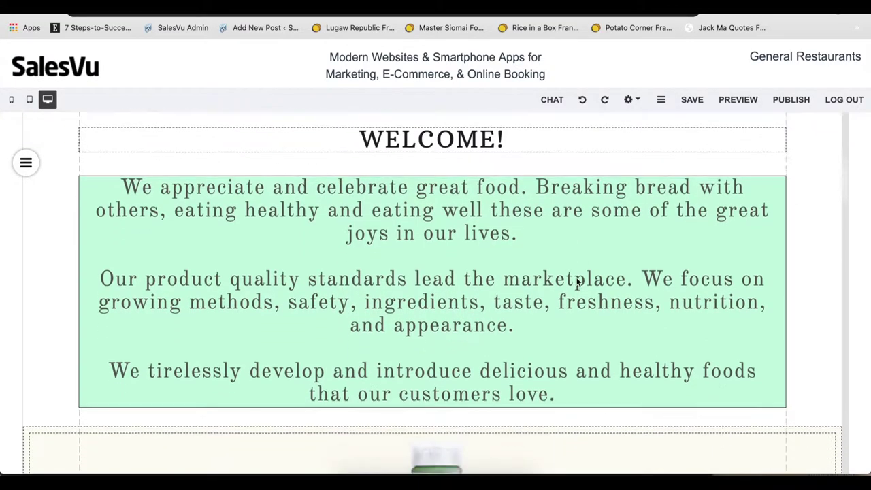
scroll(576, 280, "down", 5)
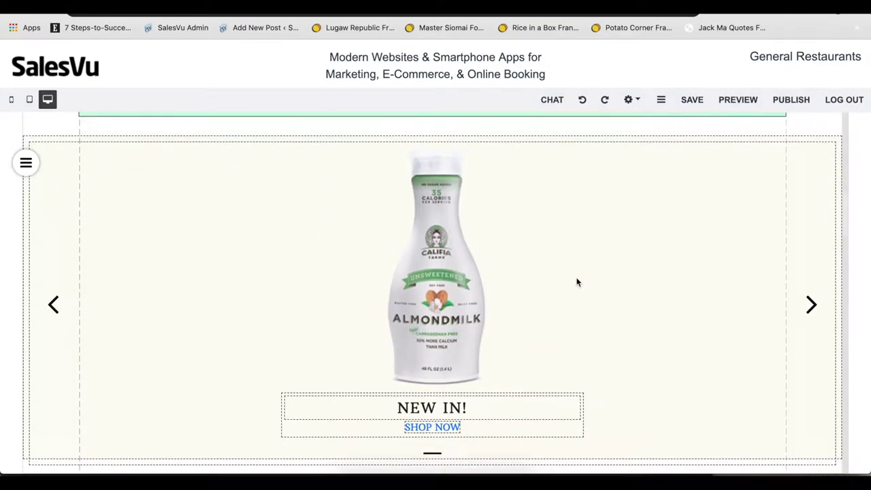
mouse_move(440, 260)
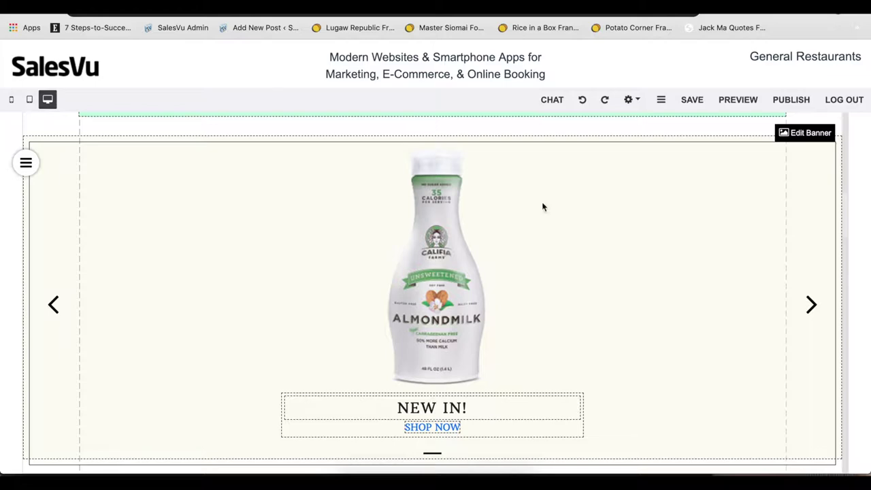
left_click(809, 134)
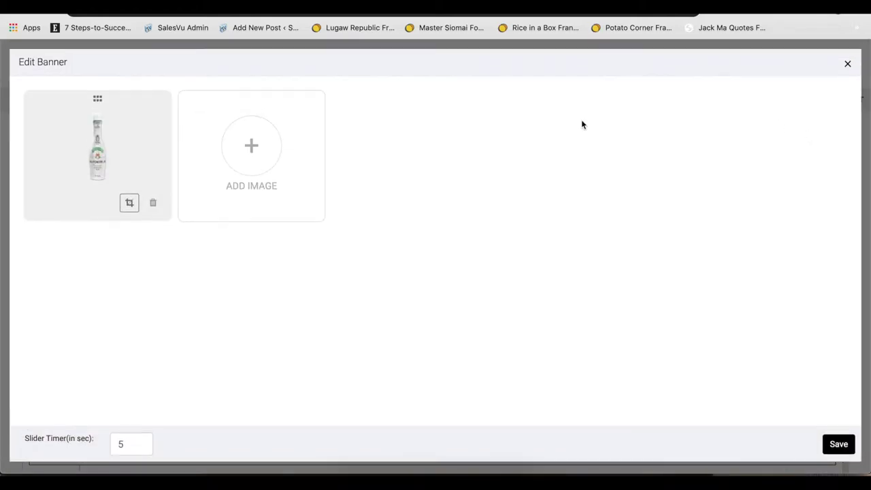
left_click(241, 152)
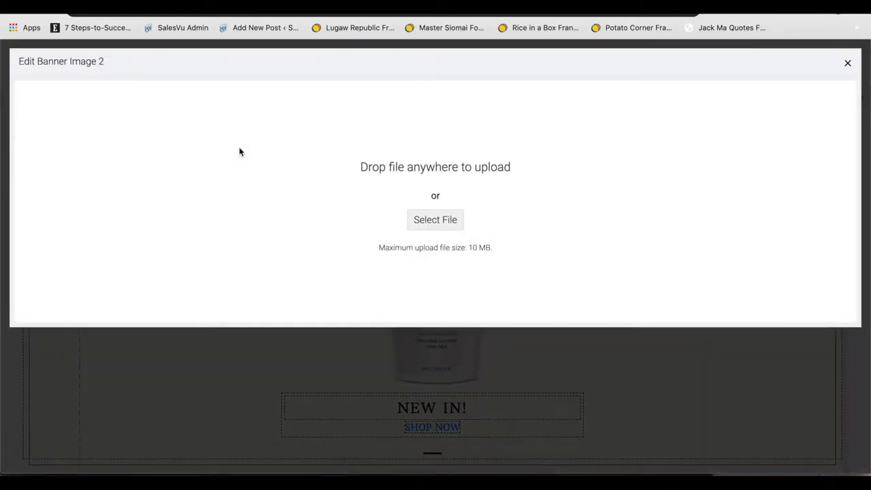
left_click(430, 225)
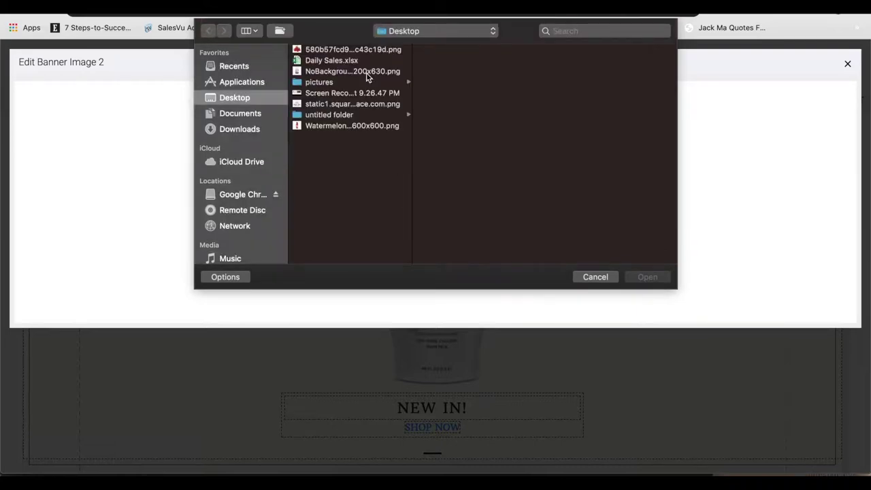
left_click(365, 60)
left_click(366, 49)
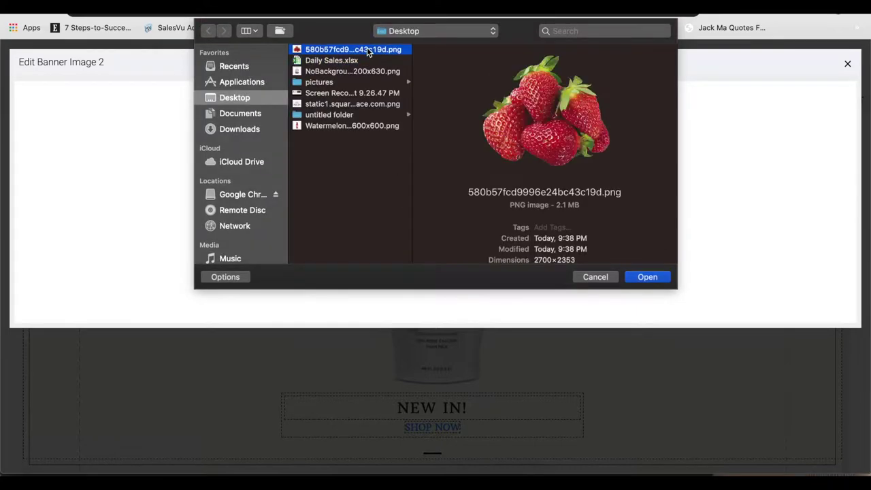
left_click(647, 277)
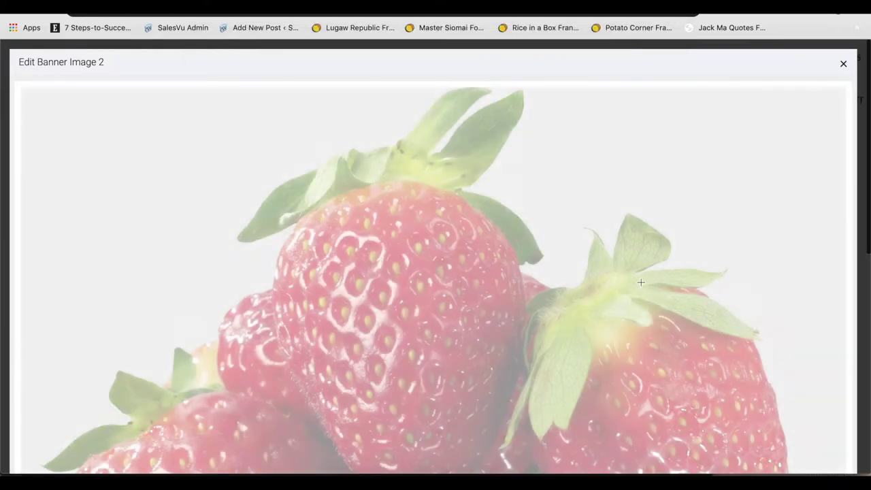
- Save the uploaded strawberry image to the banner without cropping it
scroll(538, 306, "down", 5)
scroll(539, 307, "down", 3)
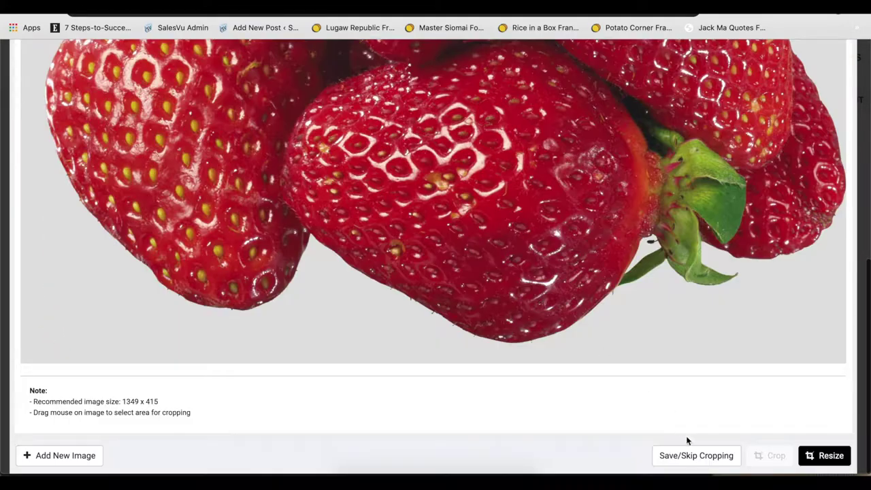
left_click(691, 456)
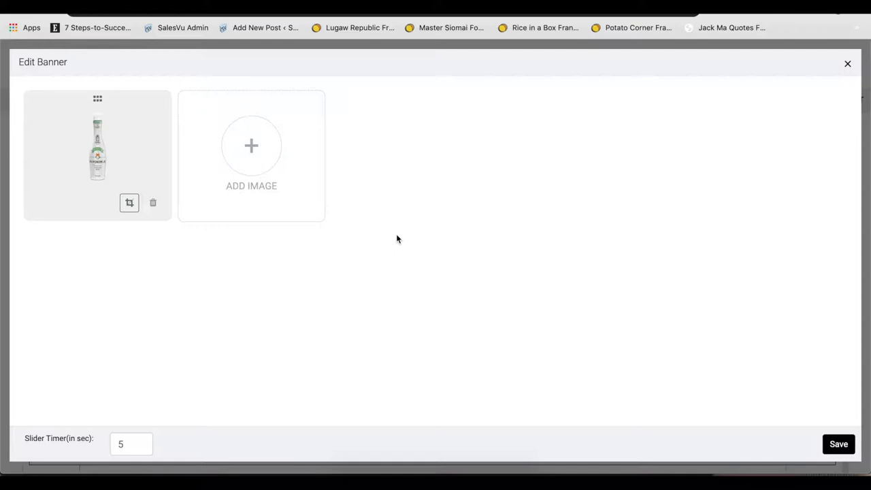
left_click(232, 201)
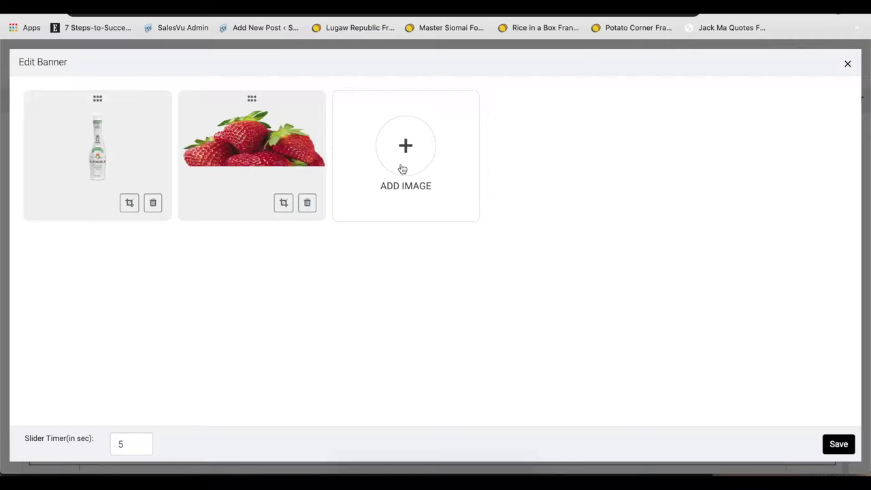
- Add NoBackgrou...200x630.png from the Desktop as the third banner image and save it without cropping
left_click(402, 167)
left_click(418, 219)
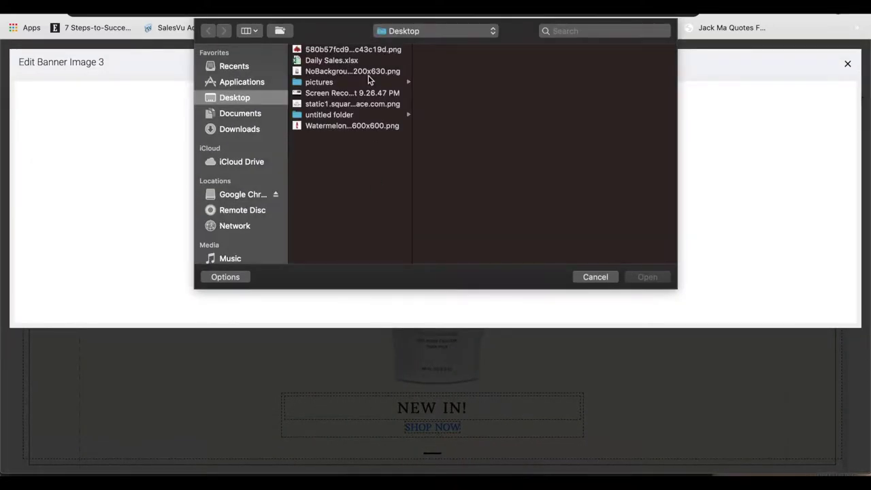
left_click(369, 73)
left_click(646, 277)
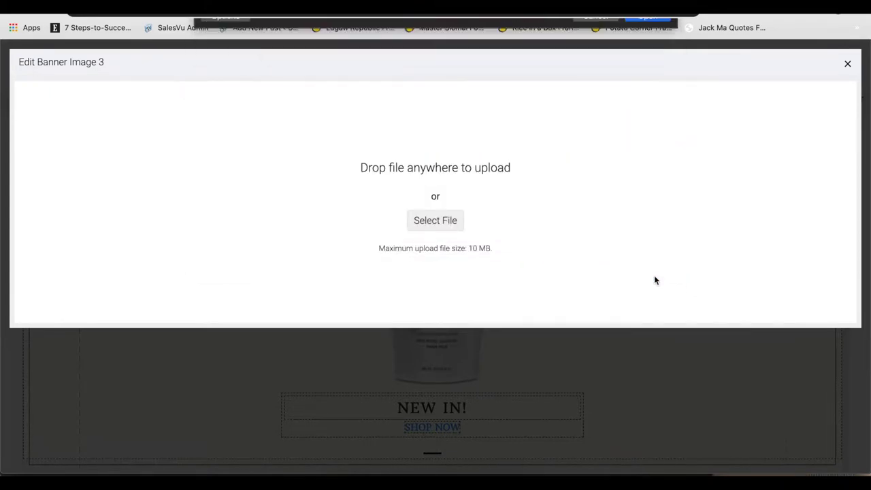
scroll(372, 328, "down", 3)
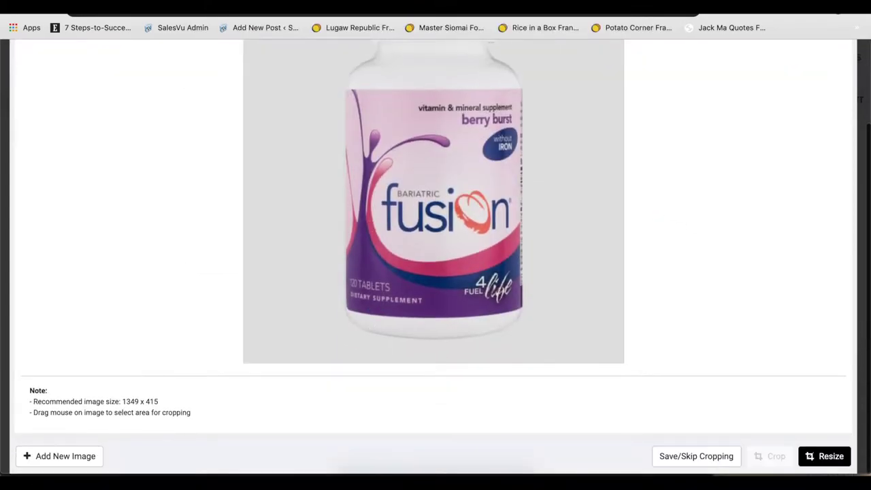
left_click(696, 456)
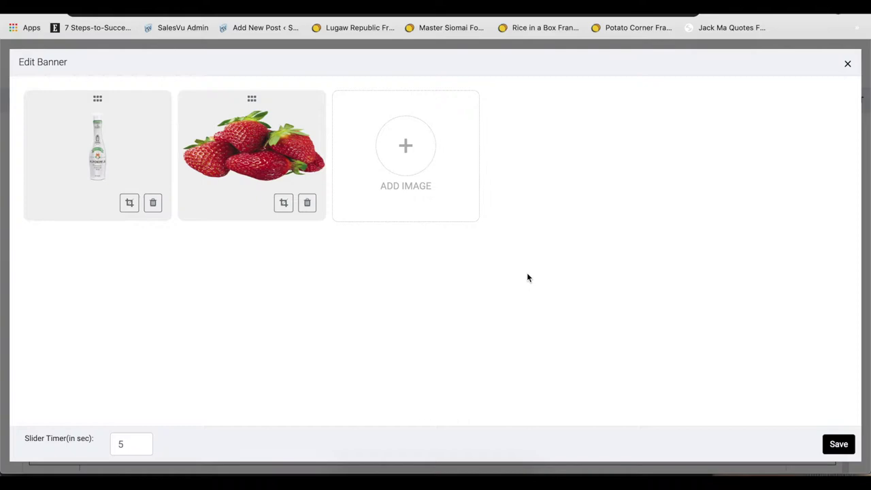
- Add Watermelon...600x600.png from the Desktop as the fourth banner image and save it without cropping
left_click(554, 174)
left_click(439, 217)
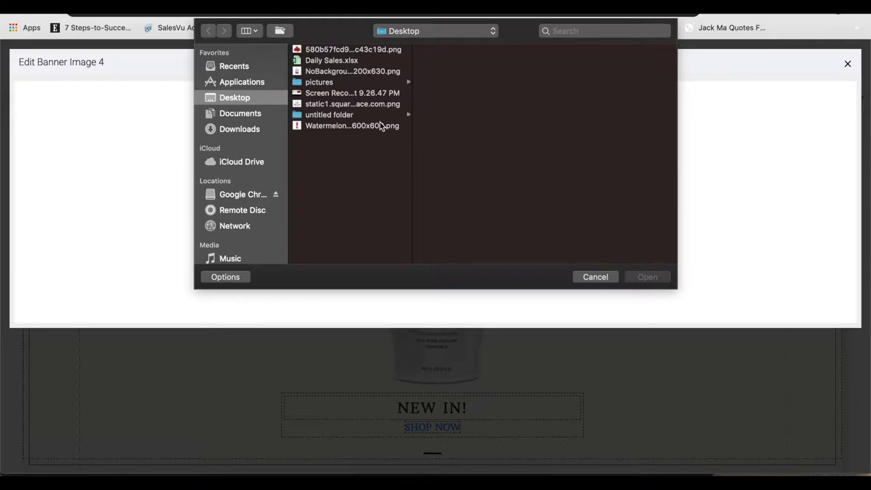
left_click(381, 126)
left_click(639, 277)
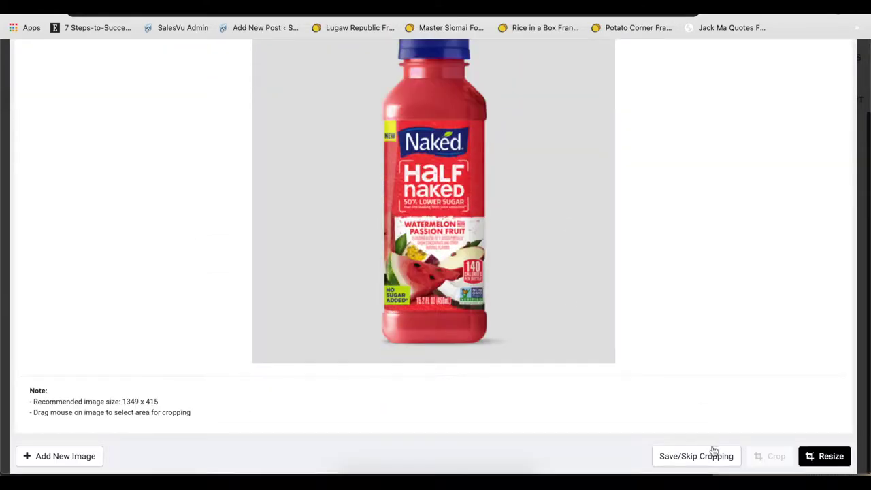
left_click(714, 452)
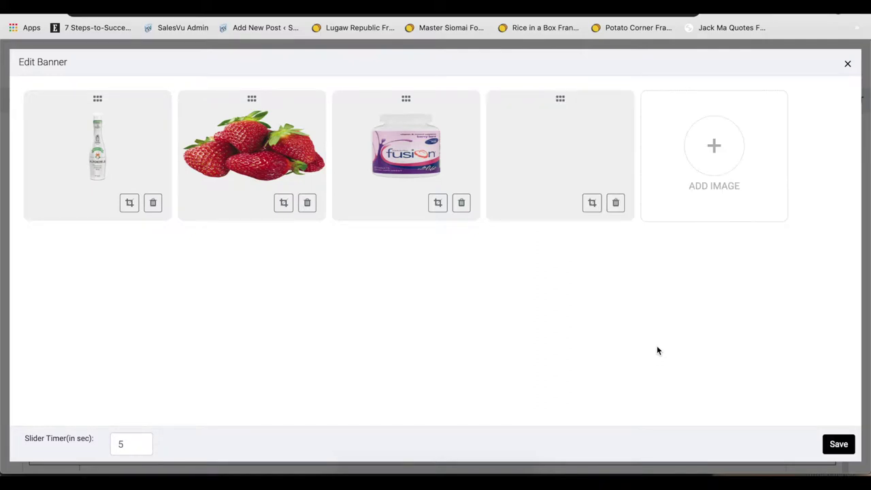
- Set the banner's slider timer to 2 seconds and save the banner
left_click(138, 445)
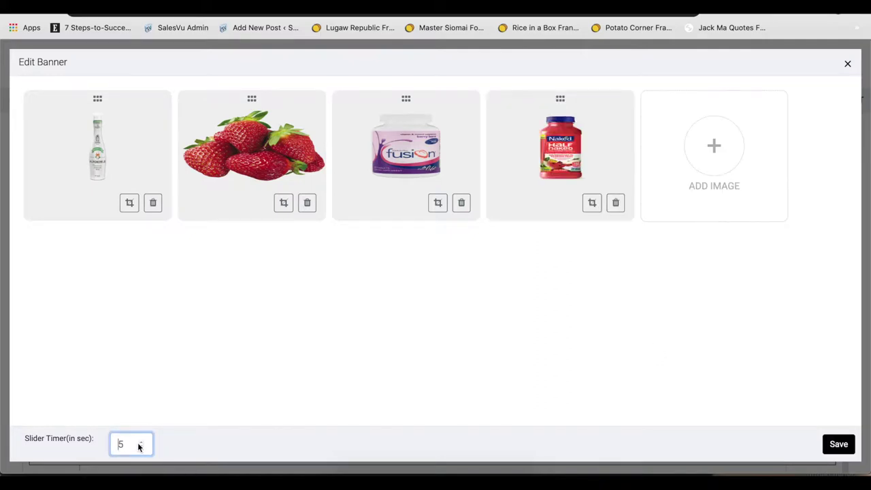
left_click(496, 372)
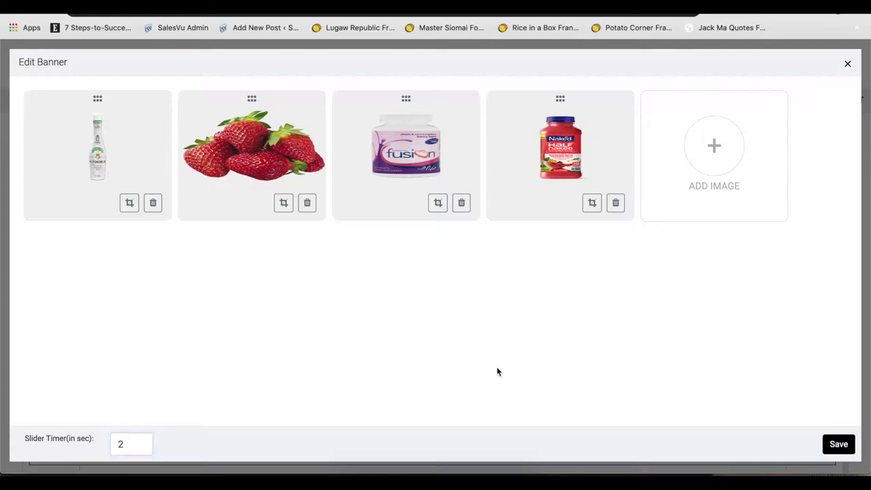
left_click(839, 444)
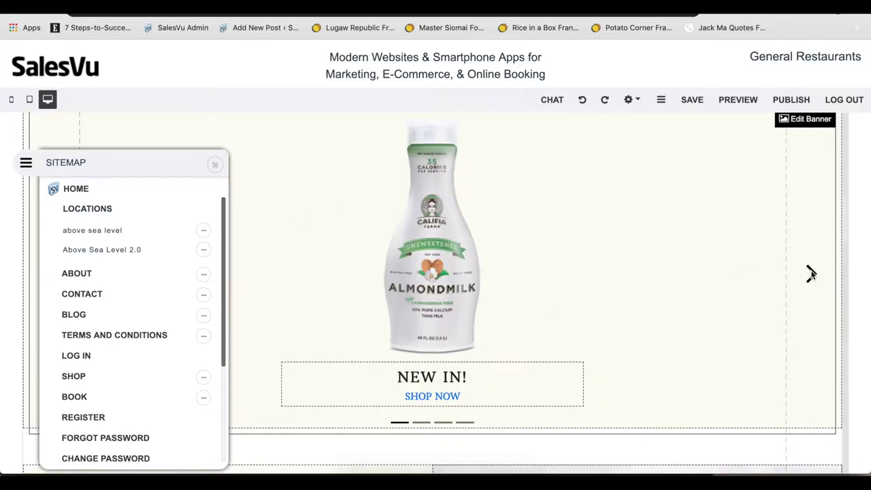
- Collapse the sitemap and view the second, third and fourth slides of the banner
left_click(215, 165)
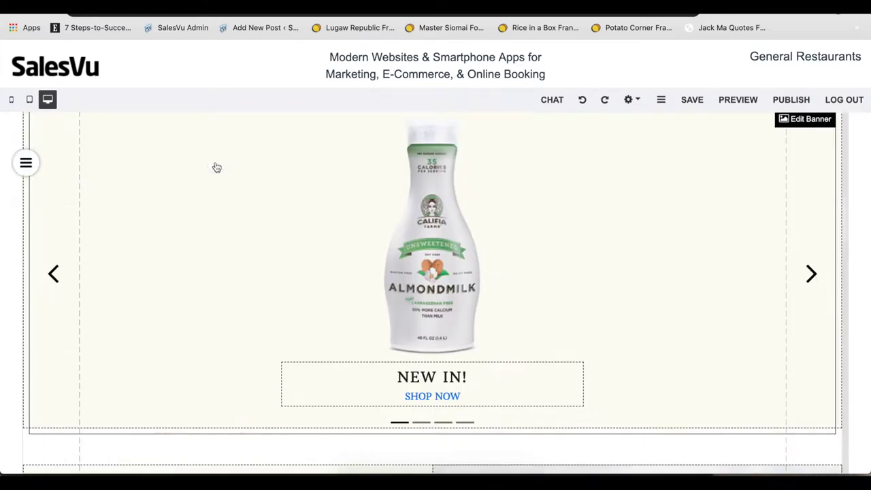
left_click(421, 423)
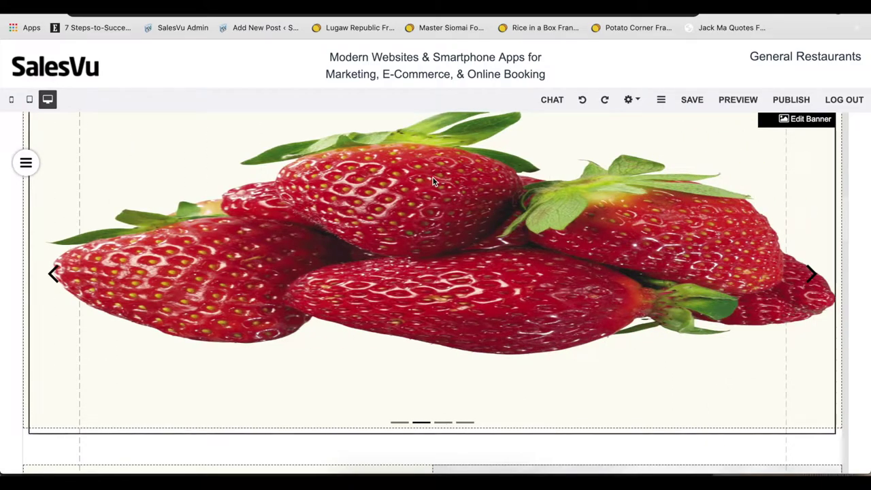
left_click(447, 422)
left_click(465, 423)
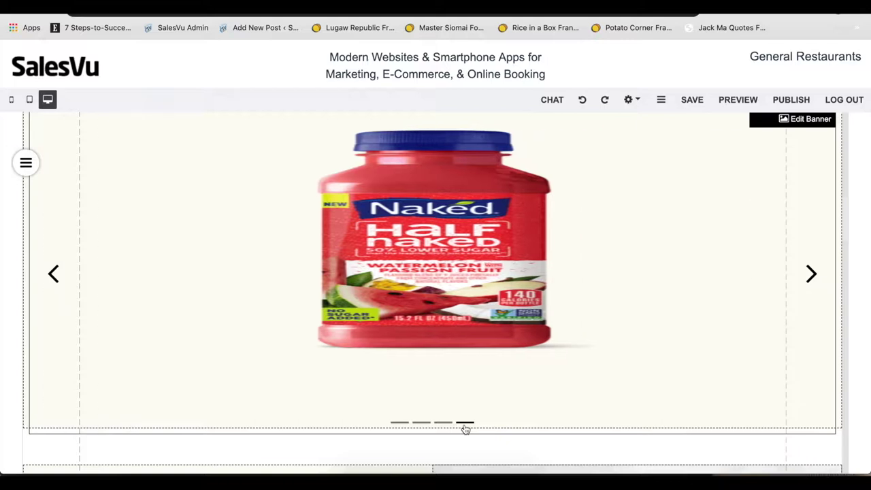
- Replace the YOURLOGOHERE handle in the FOLLOW US ON INSTAGRAM heading with abovesealevel
scroll(159, 320, "down", 5)
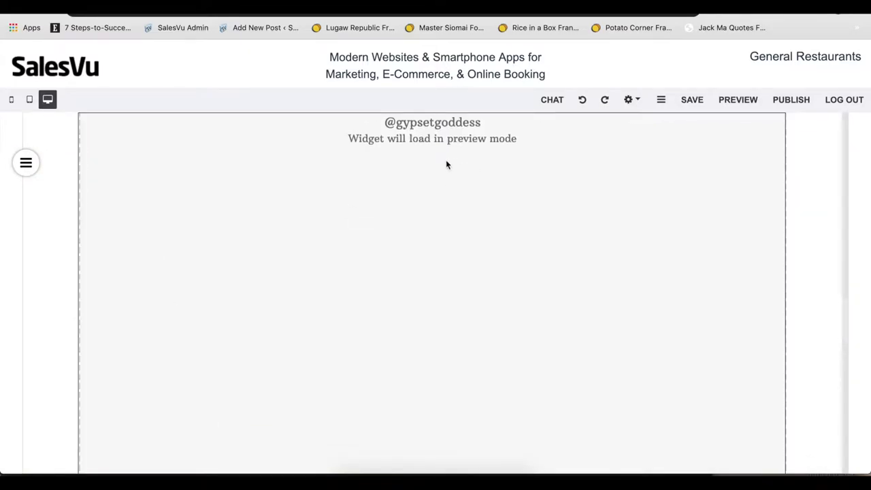
scroll(535, 166, "down", 1)
scroll(535, 166, "down", 2)
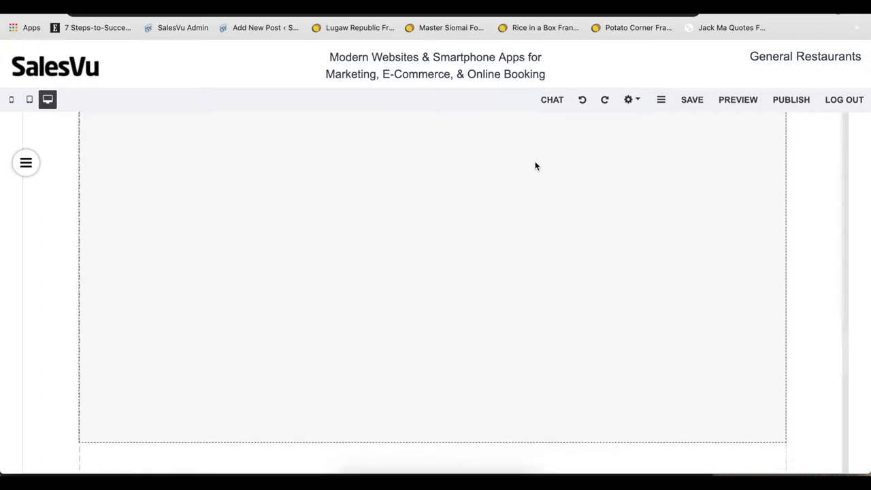
scroll(535, 166, "up", 4)
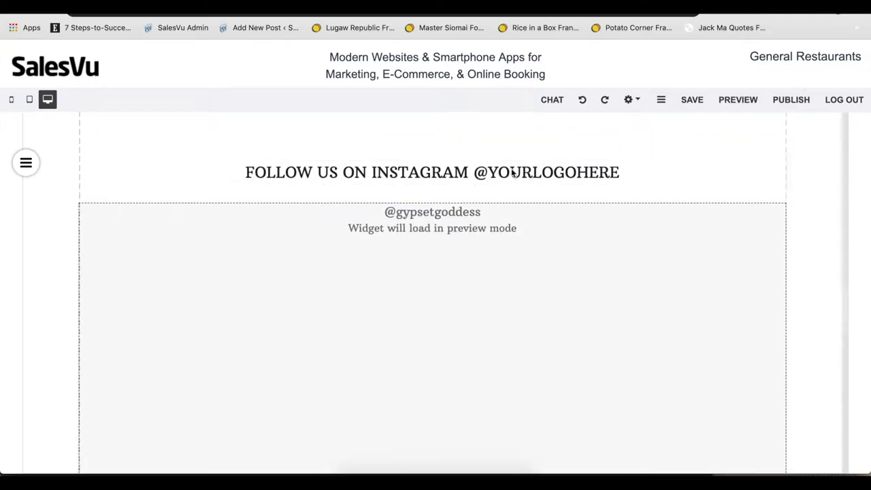
left_click(621, 162)
left_click_drag(488, 172, 620, 173)
type("avo")
key("BackSpace")
key("BackSpace")
type("bo")
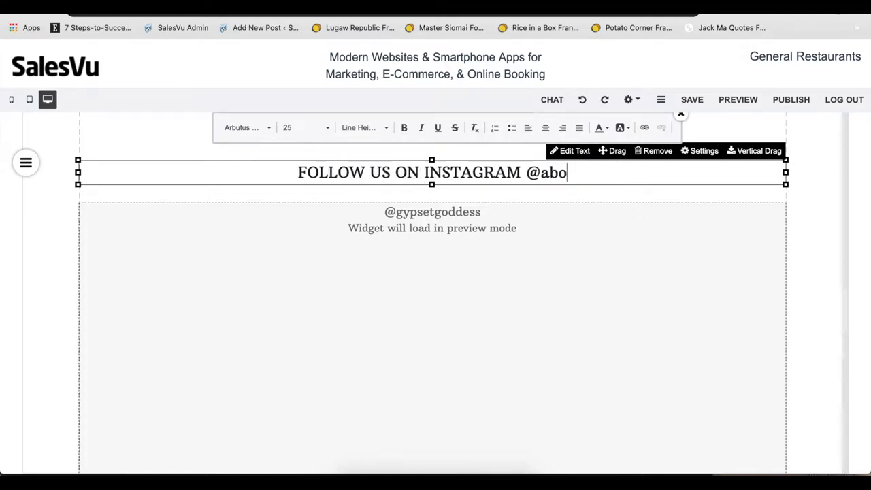
type("vesealvel")
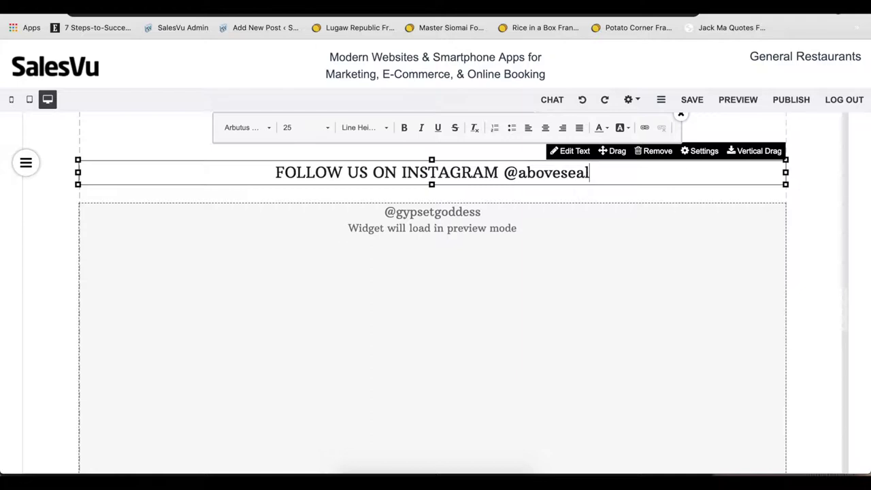
key("BackSpace")
key("BackSpace")
type("evel")
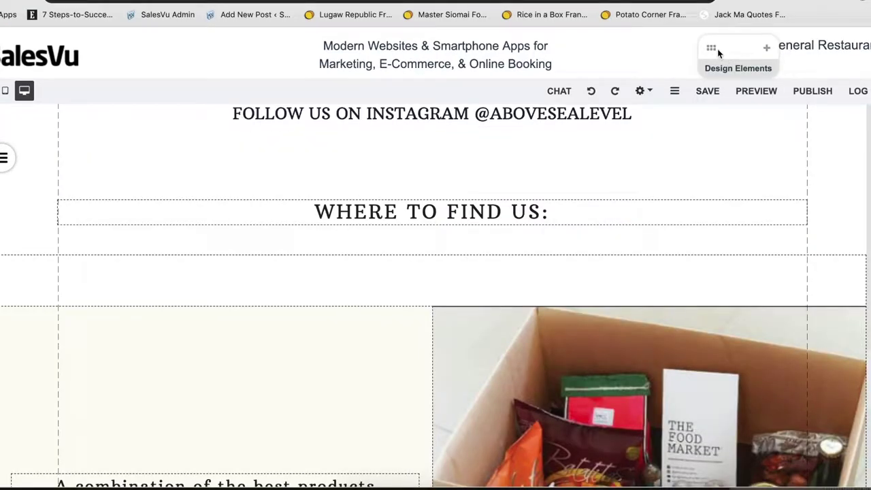
- Shift the Design Elements palette aside and add a Widget Code element below the FOLLOW US ON INSTAGRAM heading
left_click_drag(712, 46, 792, 44)
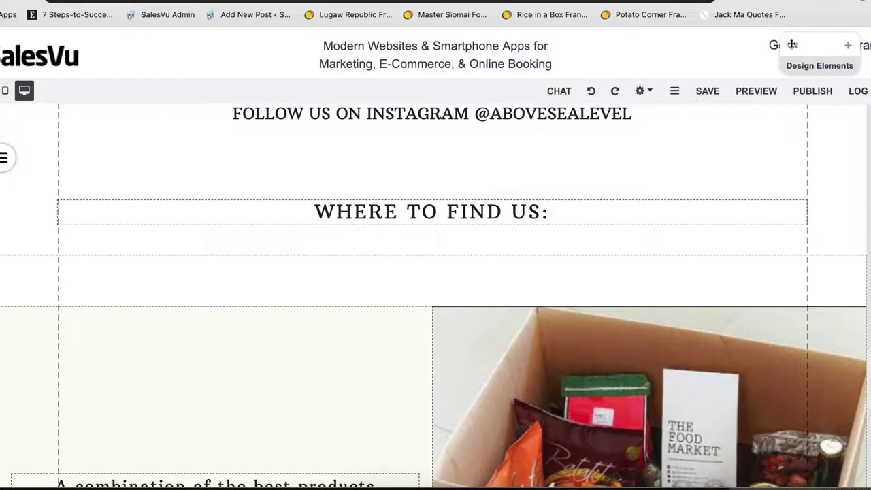
left_click(847, 46)
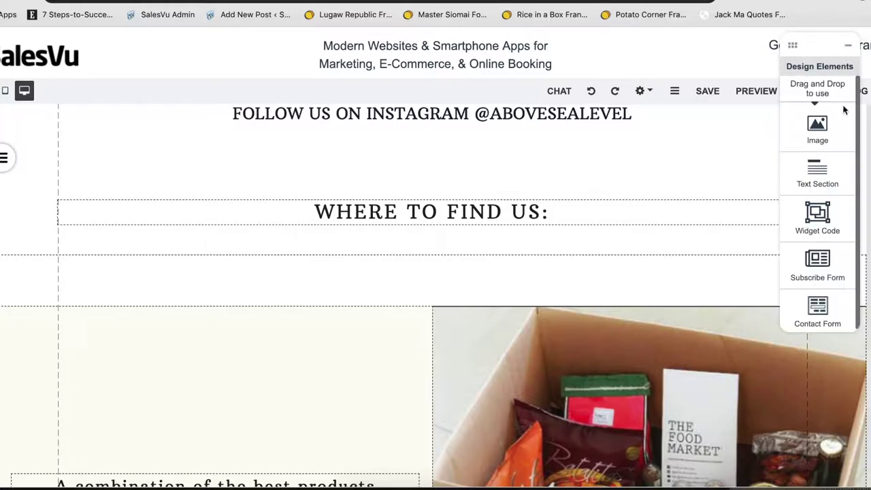
left_click_drag(829, 217, 490, 168)
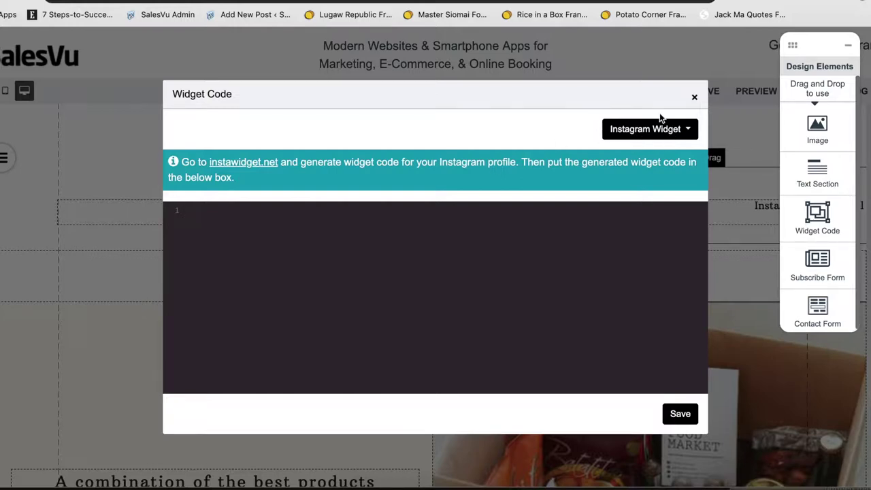
- Open instawidget.net from the widget instructions and get the embed code for the jkt48 Instagram widget
left_click(259, 169)
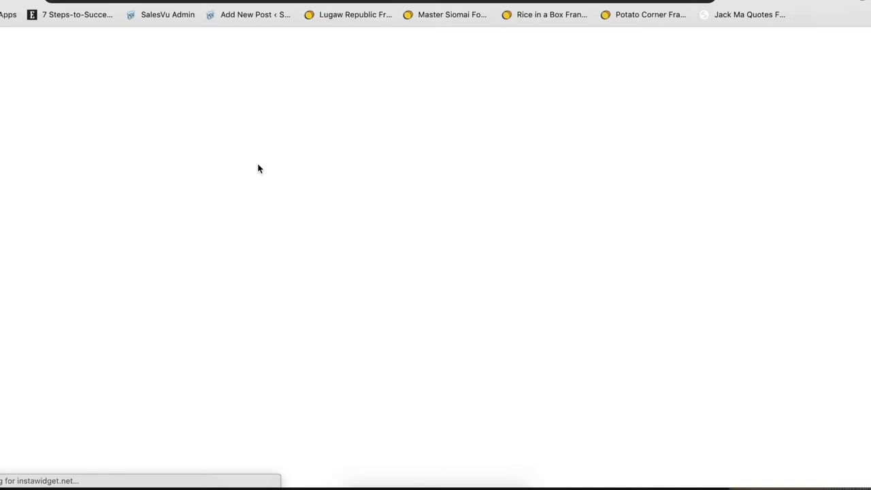
double_click(312, 128)
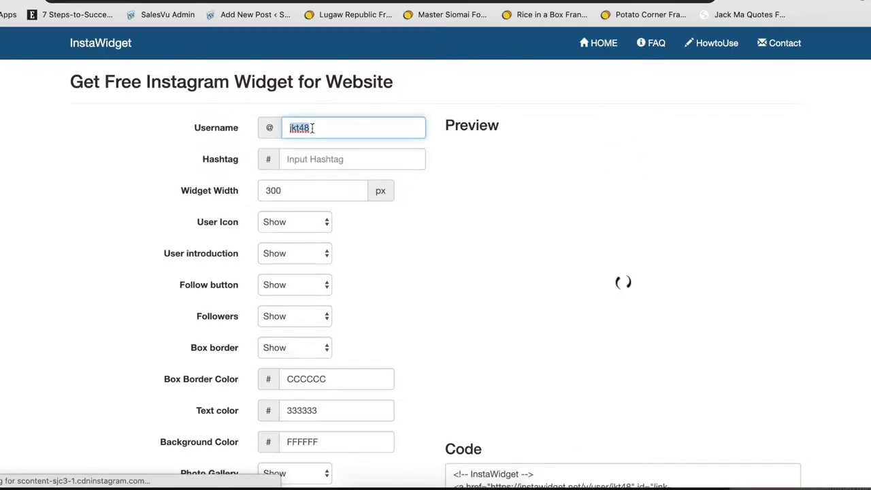
scroll(477, 272, "down", 3)
left_click(517, 372)
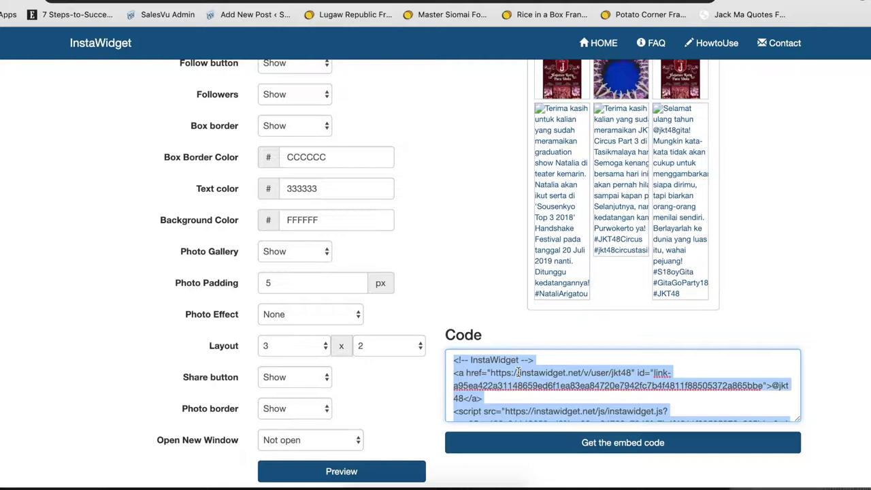
left_click(538, 441)
left_click(333, 100)
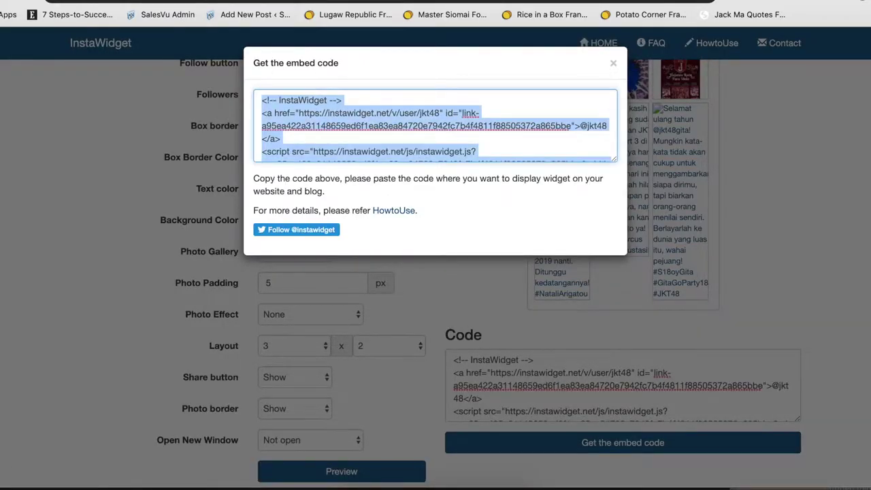
- Paste the InstaWidget embed code into the site's Instagram widget and save it
key("ctrl+Tab")
type("<!-- instawidget --> <a href=\"https://instawidget.net/v/user/jkt48\" id=\"link-a95ea422a31148659ed6f1ea83ea84720e7942fc7b4f4811f88505372a865bbe\">@jkt48</a> <script src=\"https://instawidget.net/js/instawidget.js?u=a95ea422a31148659ed6f1ea83ea84720e7942fc7b4f4811f88505372a865bbe&width=300px\"></script>")
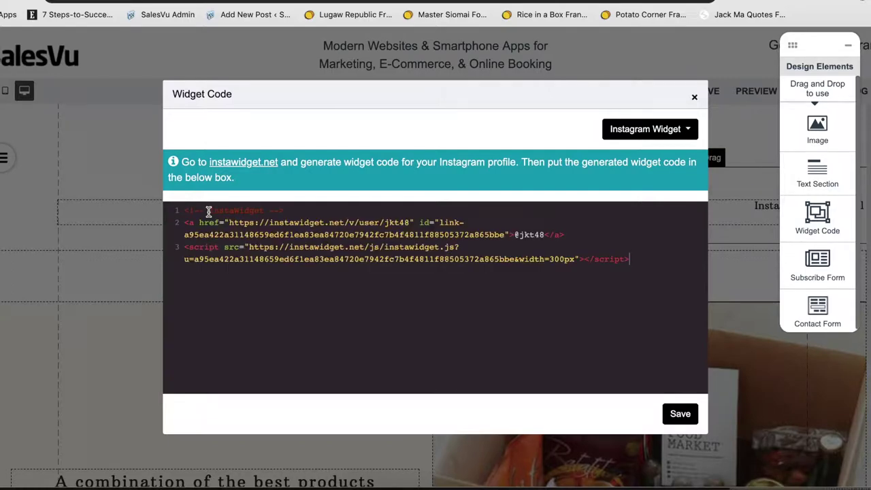
left_click(678, 417)
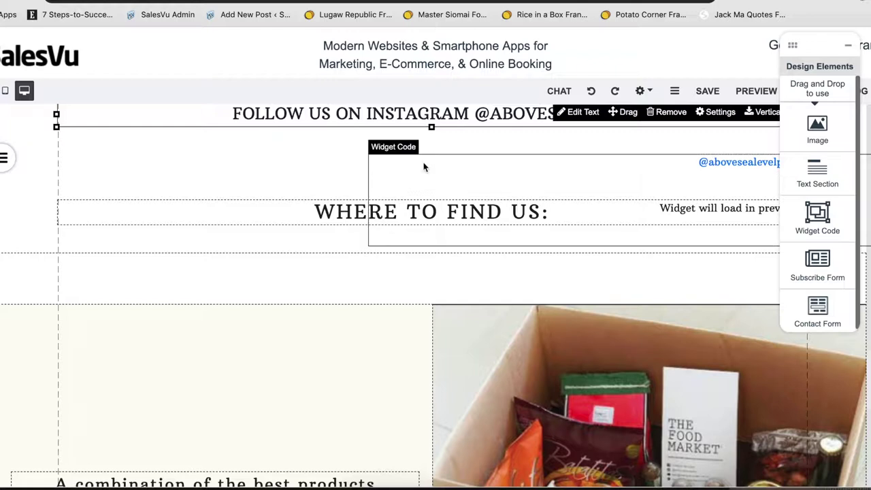
- Position the Instagram widget directly under the FOLLOW US ON INSTAGRAM heading and shift the WHERE TO FIND US: heading below the widget
left_click_drag(545, 156, 236, 133)
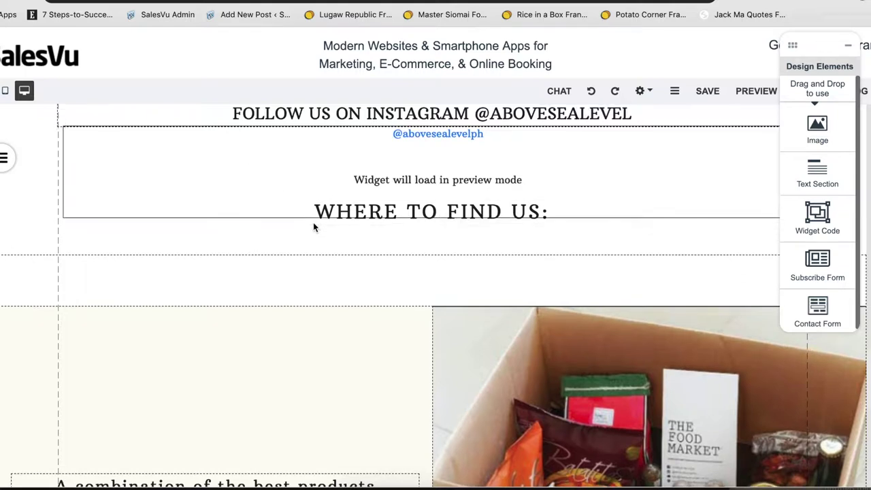
left_click_drag(634, 197, 627, 224)
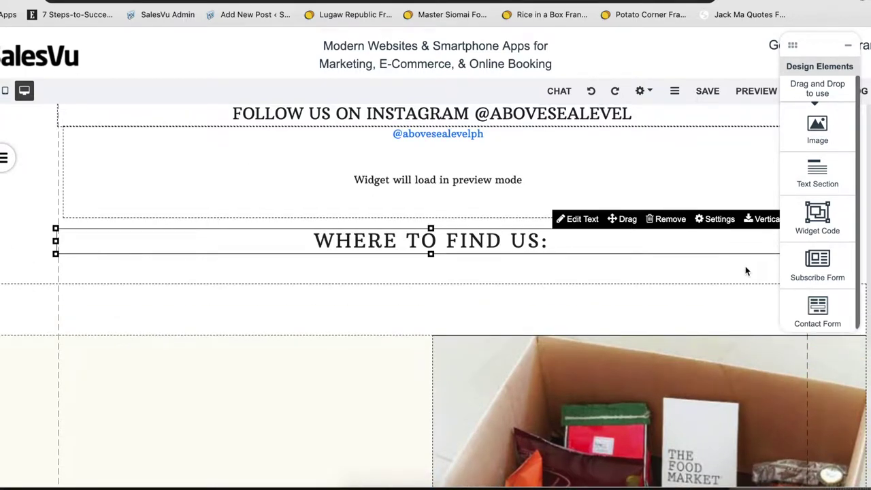
left_click(848, 46)
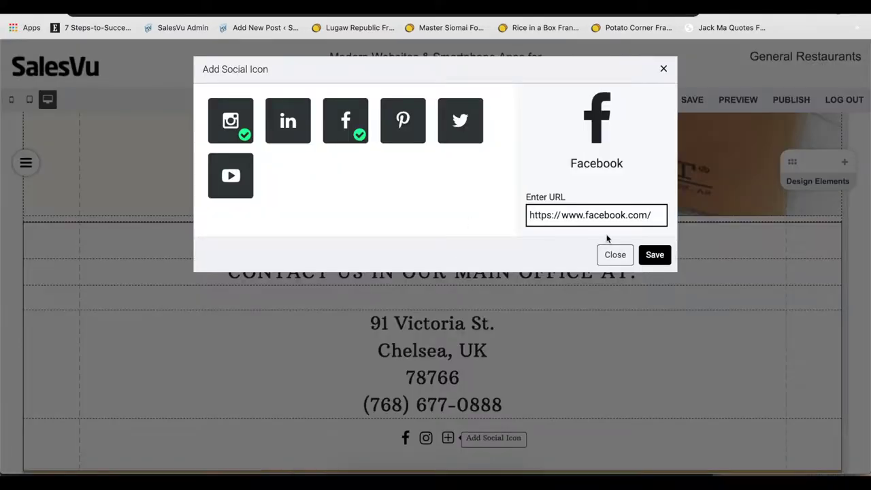
left_click(653, 216)
type("a")
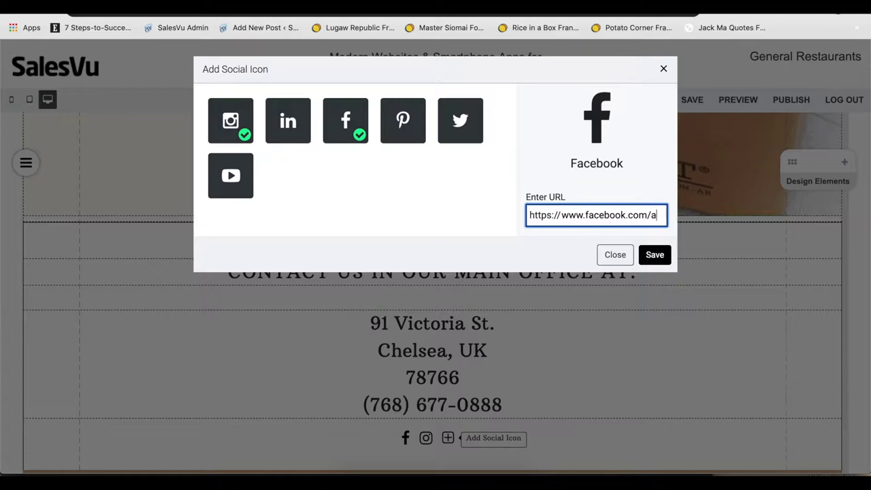
type("bovesealev")
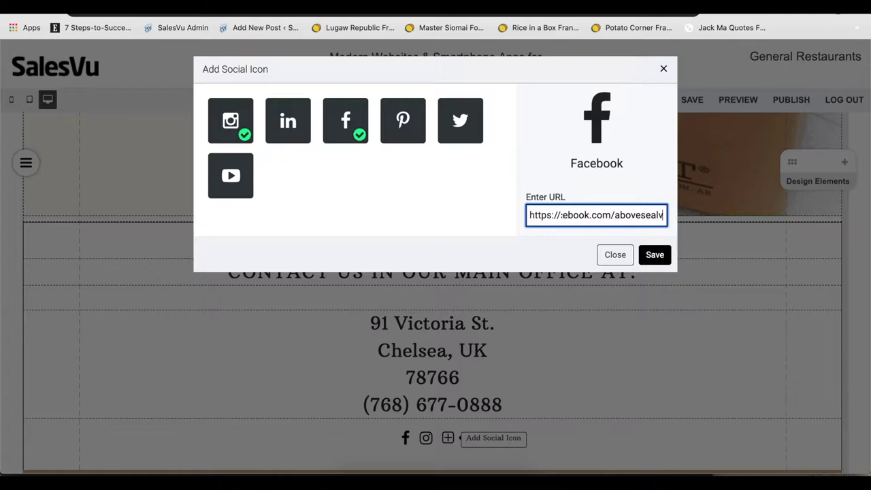
type("elph")
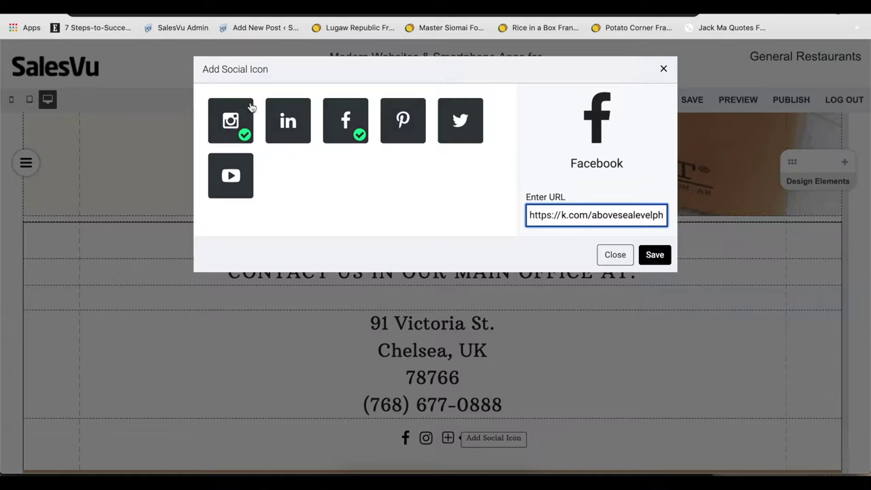
- Set the Instagram social icon's URL to end in instagram.com/abovesealevel and save the social icon settings
left_click(231, 120)
type("abov")
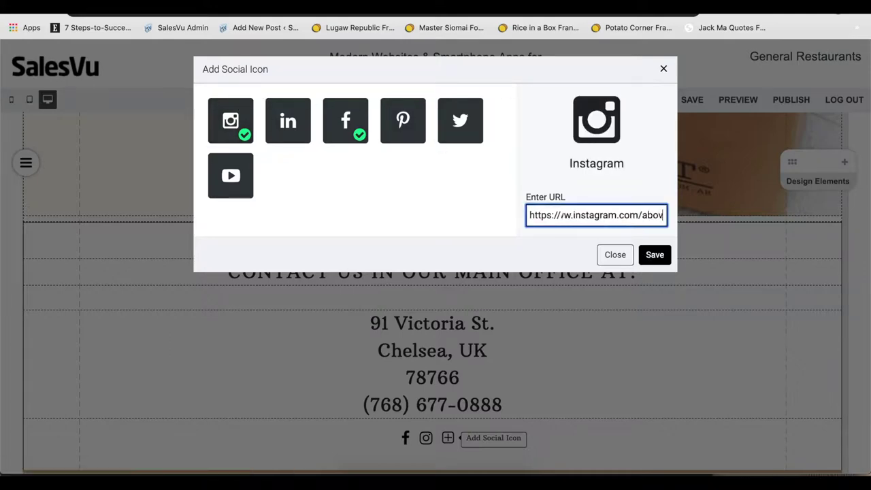
type("esealevel")
left_click(650, 254)
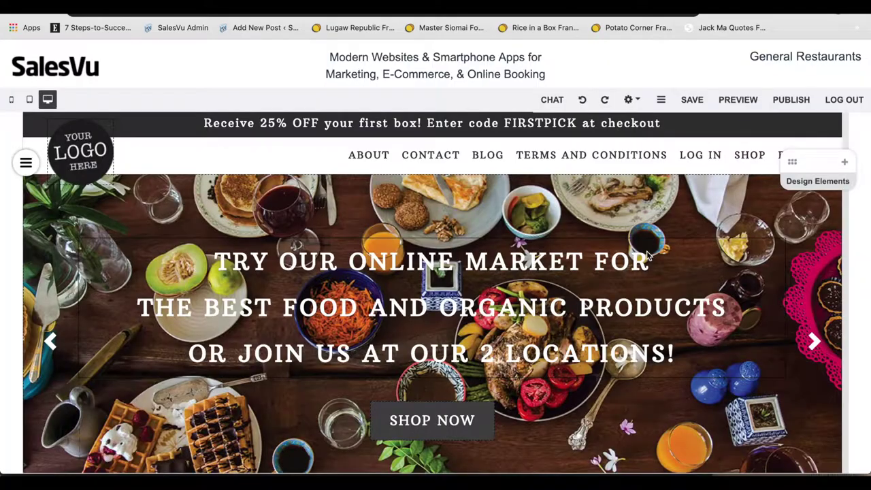
- Replace the header's YOUR LOGO HERE image with images.jpeg from the Desktop, saving it without cropping
scroll(546, 308, "down", 20)
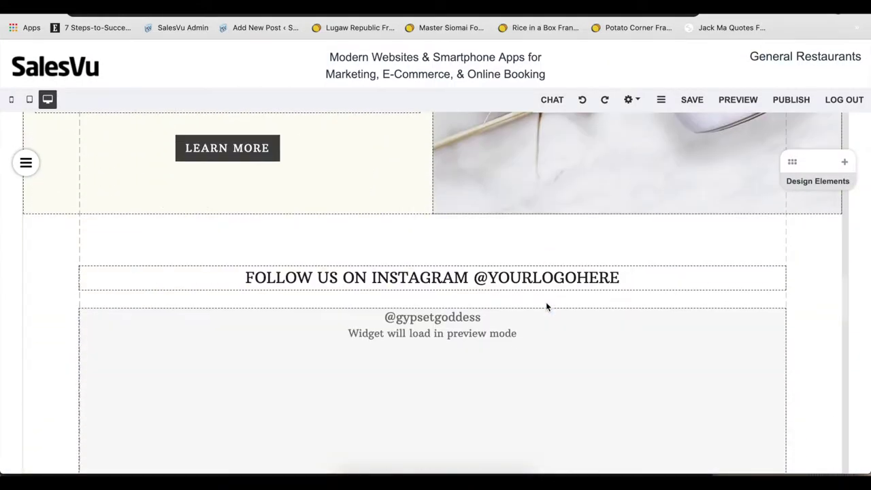
scroll(546, 301, "down", 3)
scroll(546, 301, "up", 10)
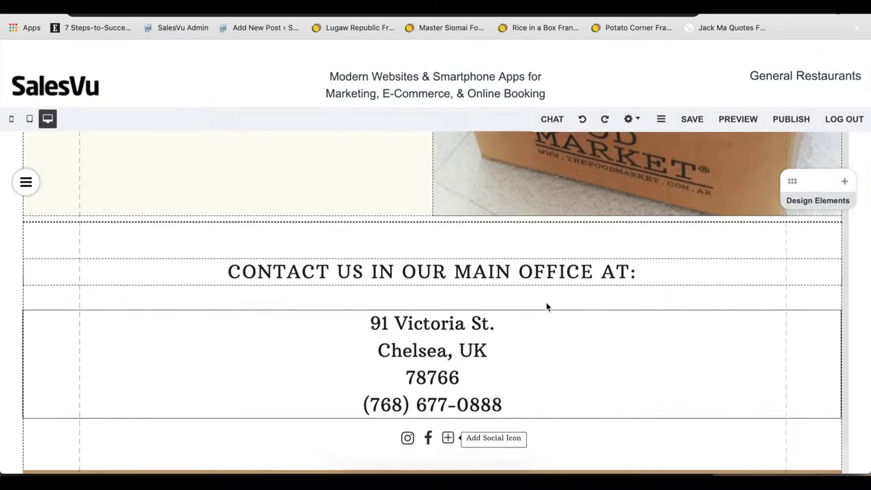
scroll(546, 303, "up", 15)
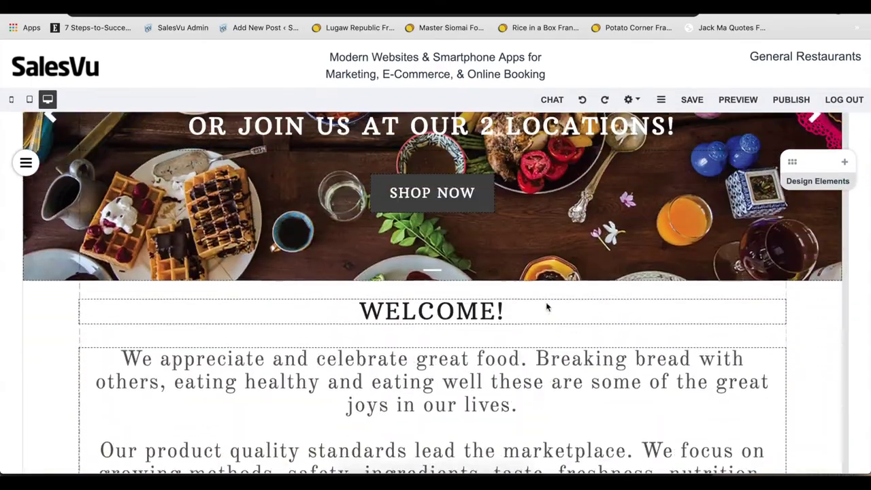
scroll(547, 307, "up", 1)
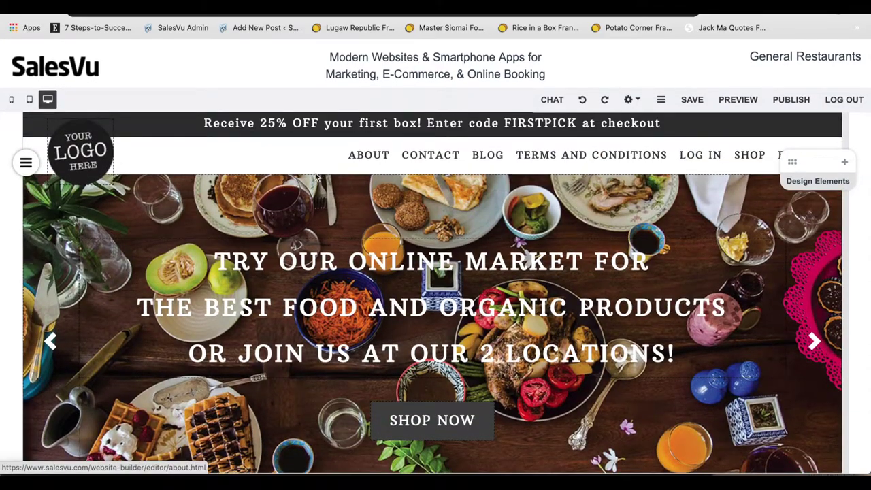
left_click(89, 162)
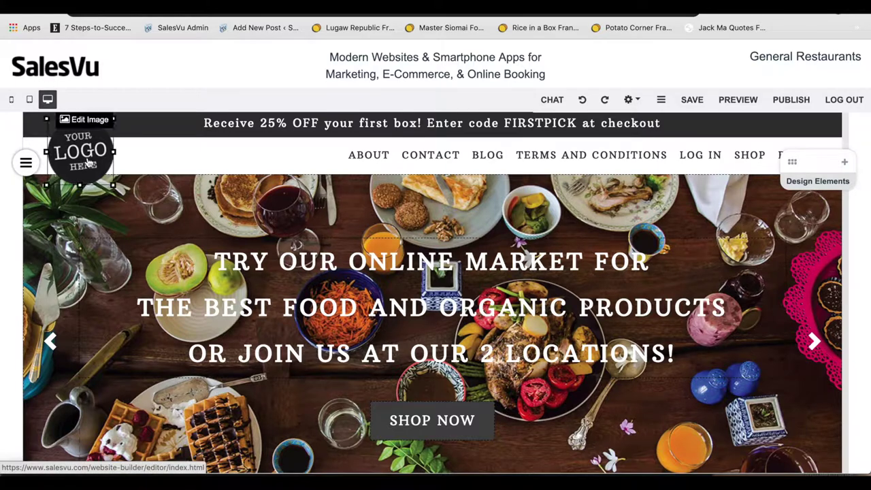
left_click(224, 145)
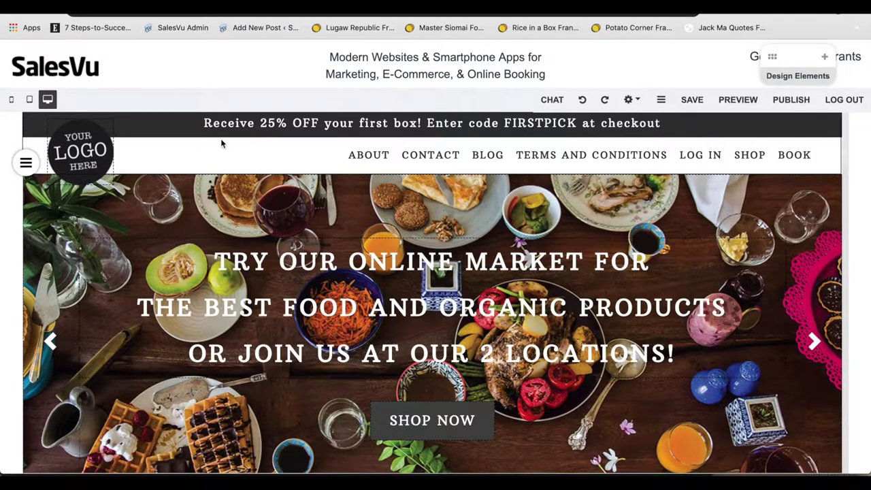
left_click(79, 157)
left_click(85, 121)
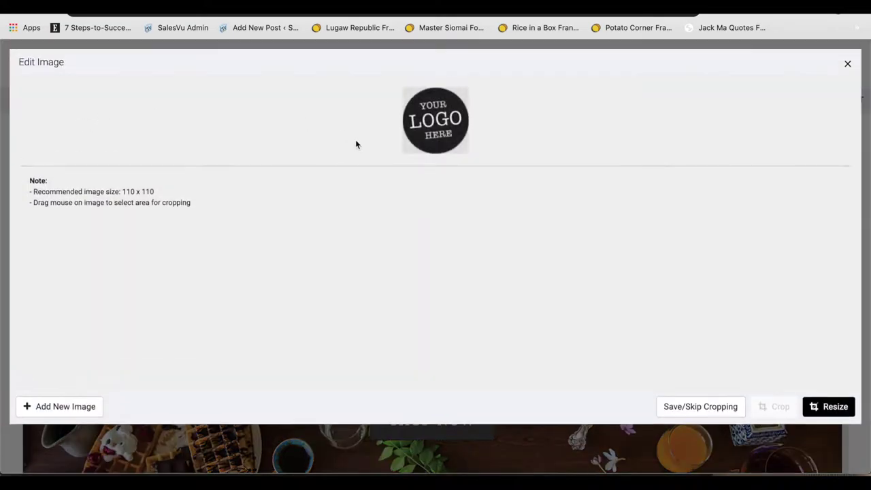
left_click(71, 407)
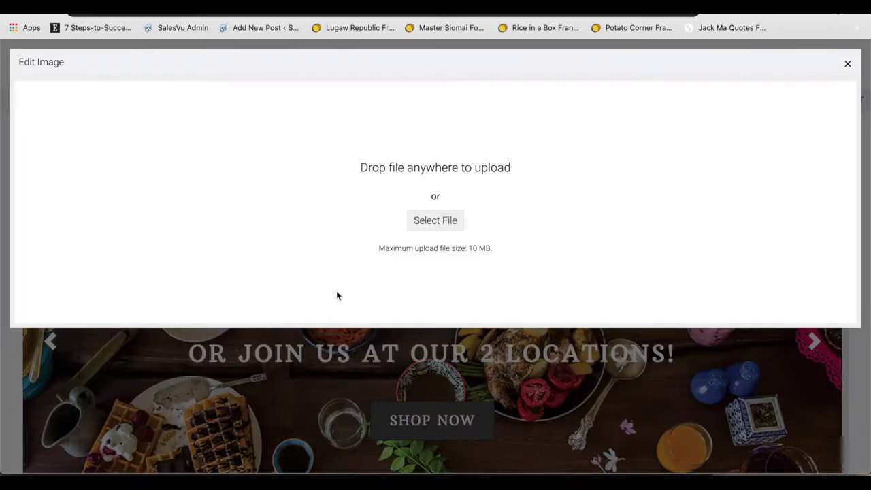
left_click(437, 222)
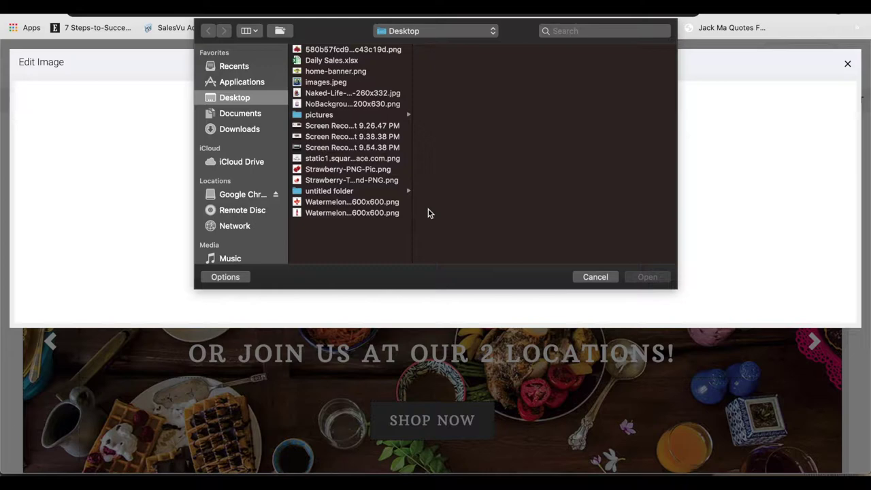
left_click(339, 83)
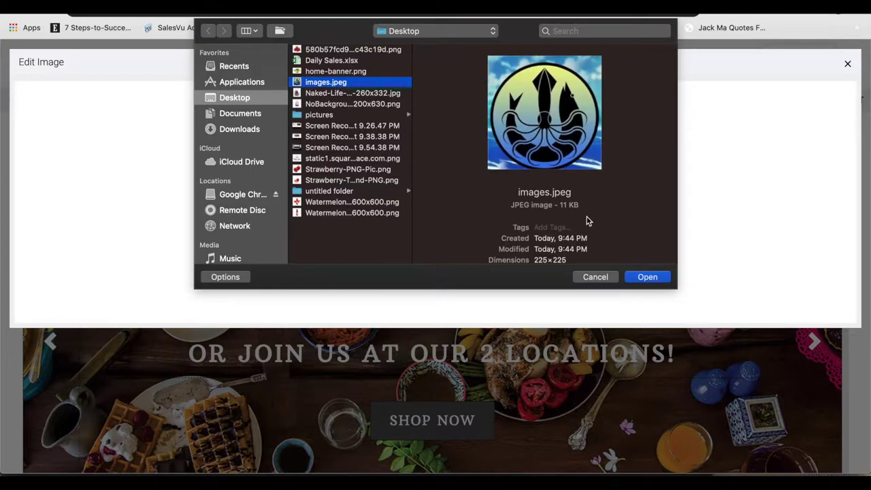
left_click(633, 281)
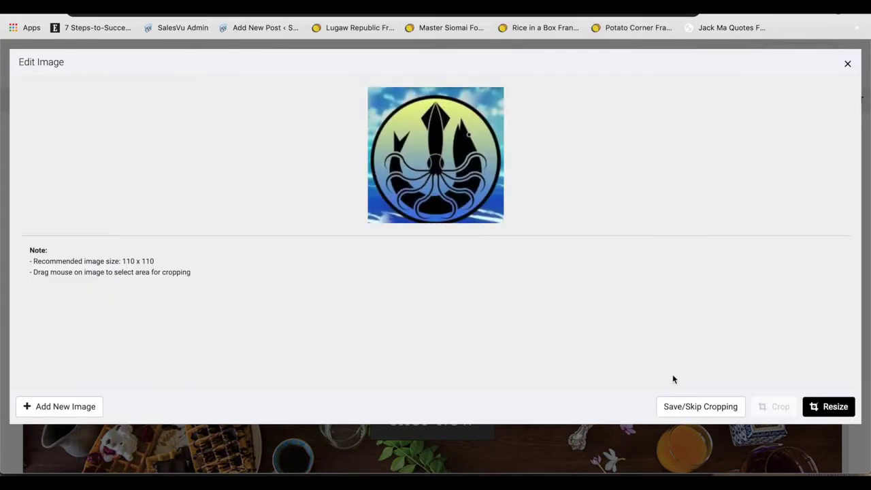
left_click(700, 406)
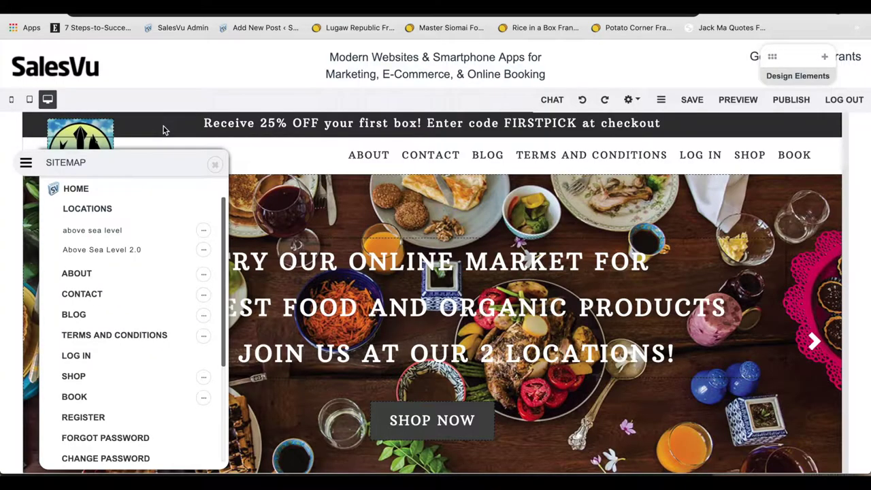
left_click(210, 164)
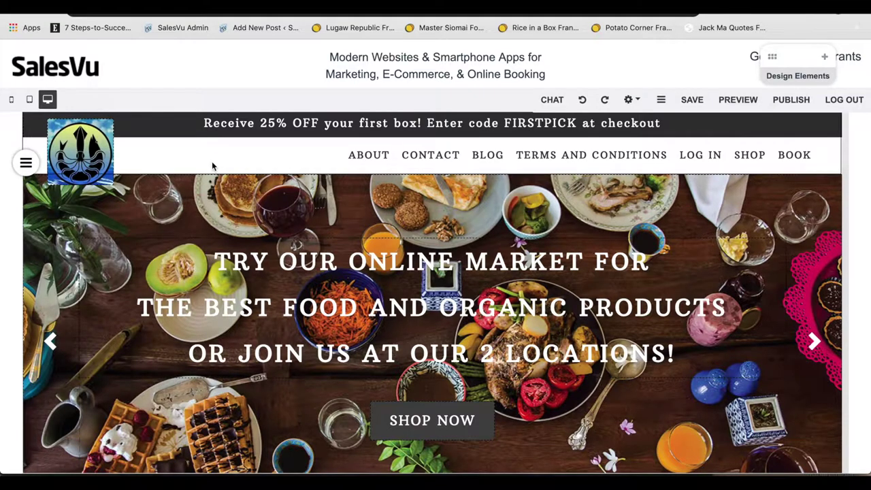
- Open the site's ABOUT page for editing from the sitemap
left_click(25, 165)
scroll(61, 267, "down", 1)
left_click(76, 240)
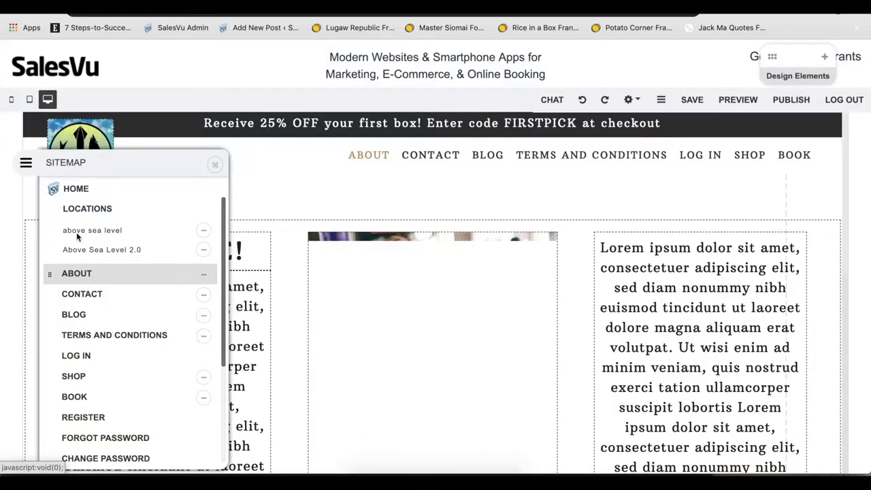
left_click(215, 166)
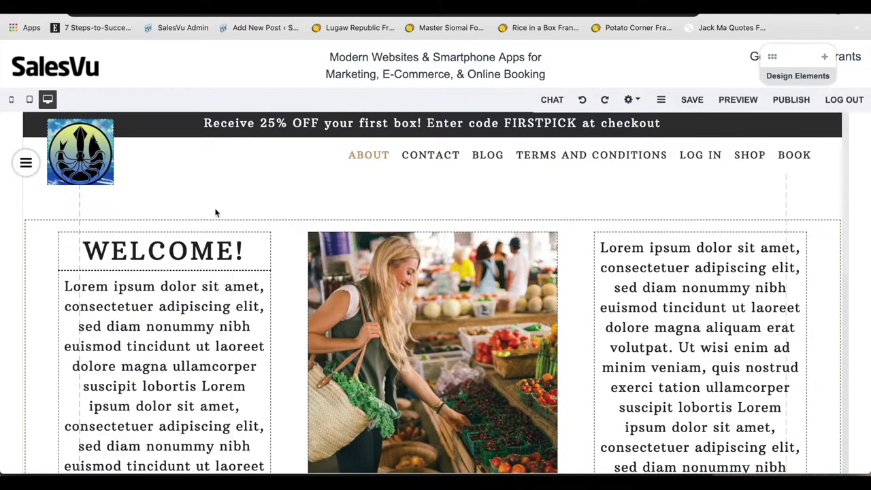
- Replace the WELCOME! heading on the About page with "Get to know us", putting "us" on a second line
scroll(213, 190, "down", 2)
left_click(209, 136)
double_click(248, 145)
left_click(248, 145)
double_click(248, 145)
type("Get to know")
key("Return")
type("us")
left_click(490, 163)
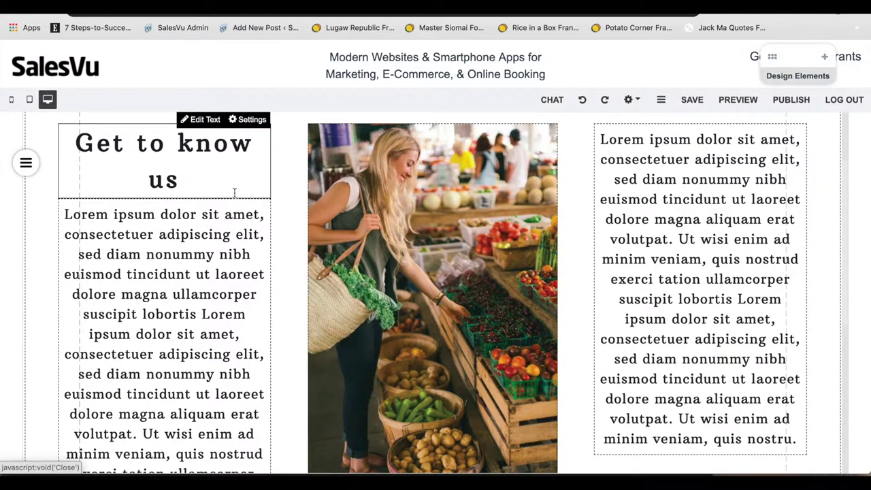
- Replace the placeholder paragraph under the heading with the copied text beginning "It doesn't matter if you're a vegan or paleo or omnivore."
left_click(183, 179)
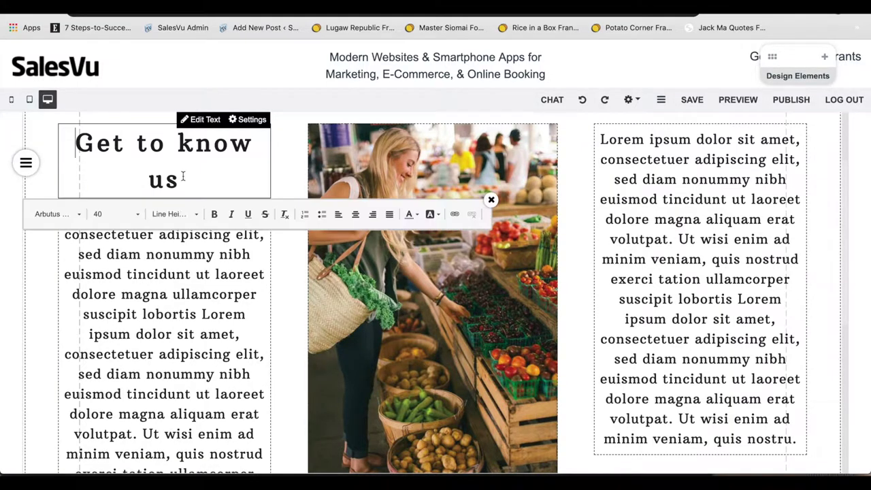
left_click(179, 246)
left_click(205, 189)
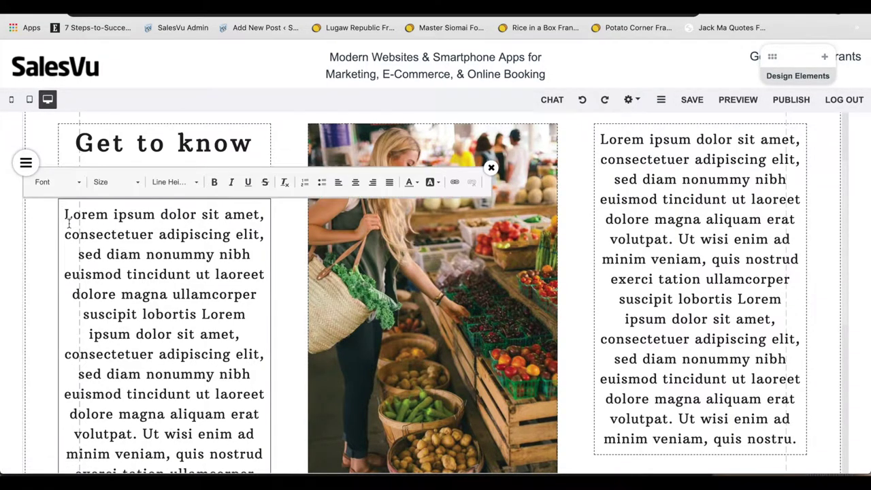
scroll(163, 306, "down", 4)
scroll(249, 470, "down", 1)
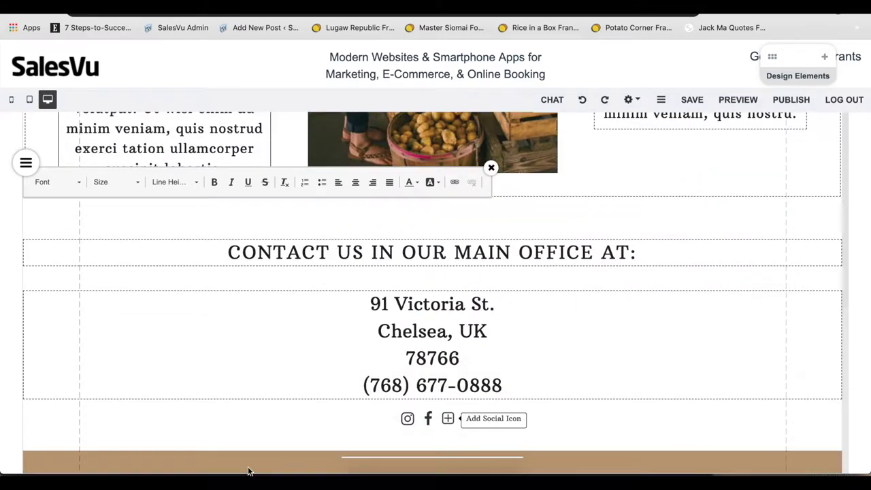
scroll(245, 455, "up", 4)
triple_click(221, 338)
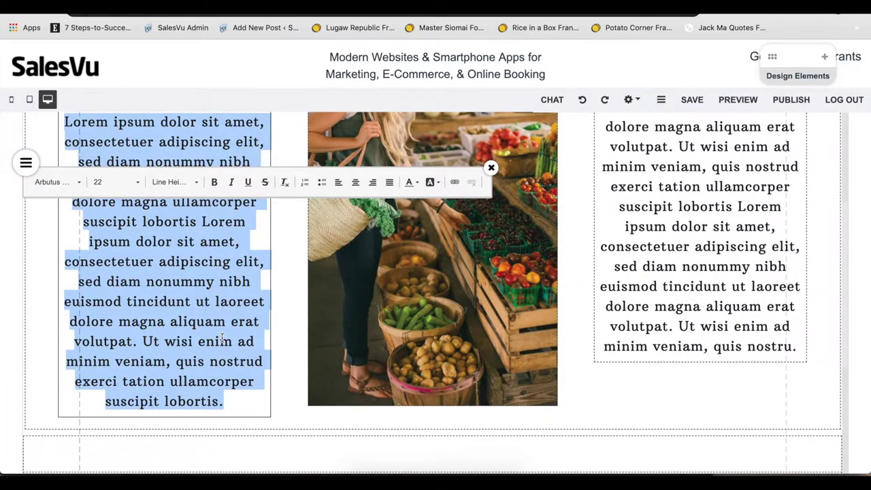
key("ctrl+v")
left_click(221, 340)
scroll(210, 266, "up", 3)
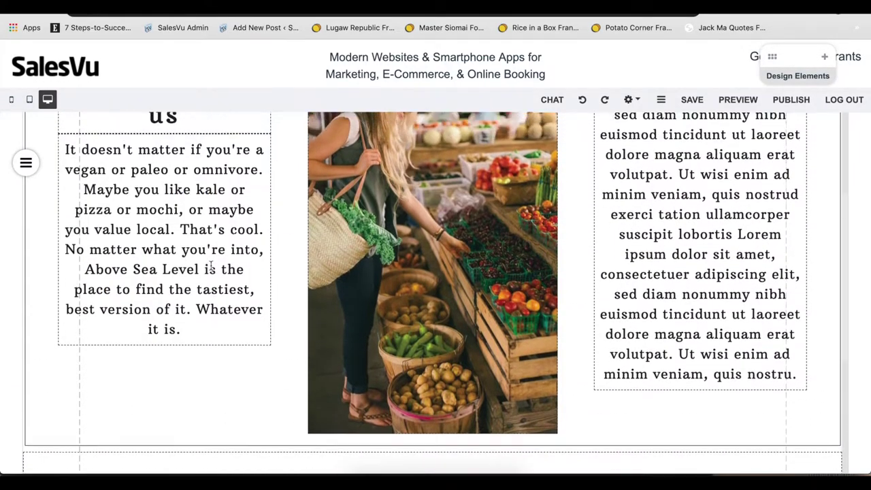
- Replace the placeholder paragraph beside the market photo with the text from "Living well begins with eating well" to "we won't sell it."
scroll(210, 264, "up", 1)
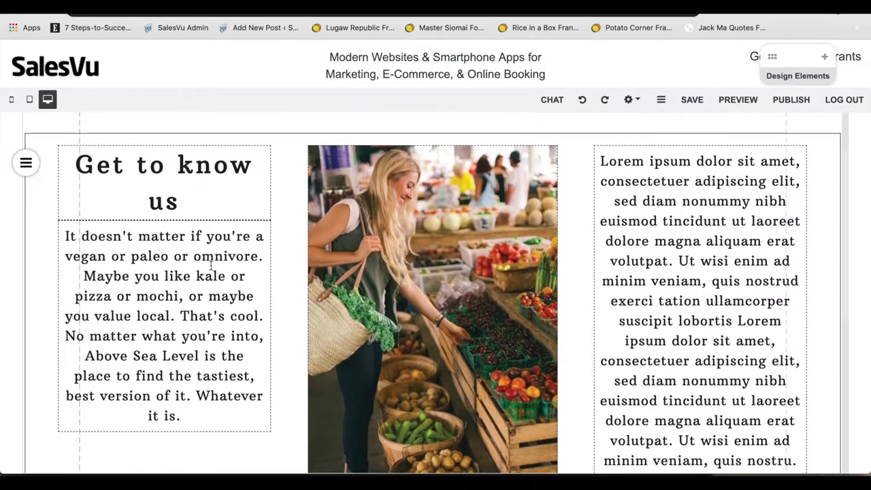
mouse_move(702, 218)
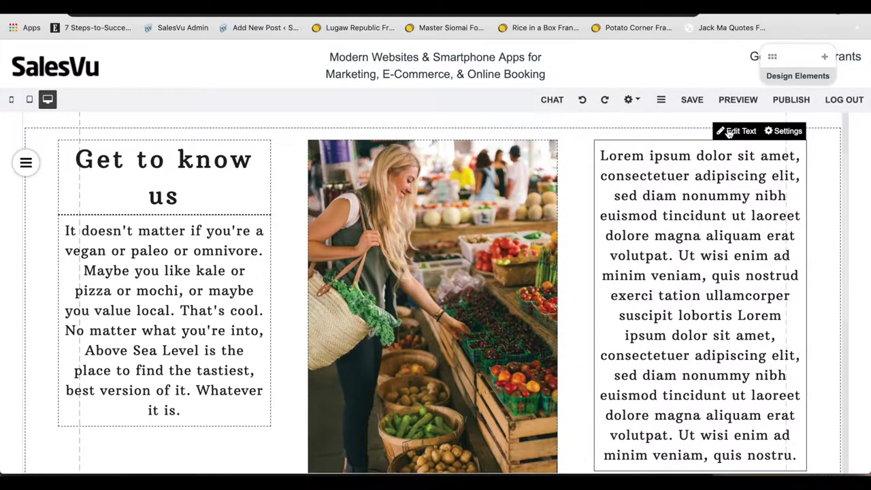
double_click(714, 196)
left_click(691, 184)
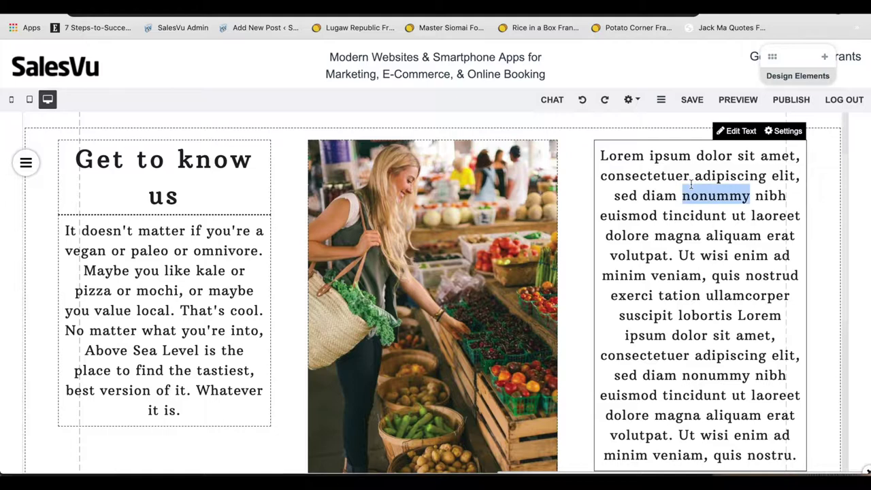
triple_click(691, 183)
key("BackSpace")
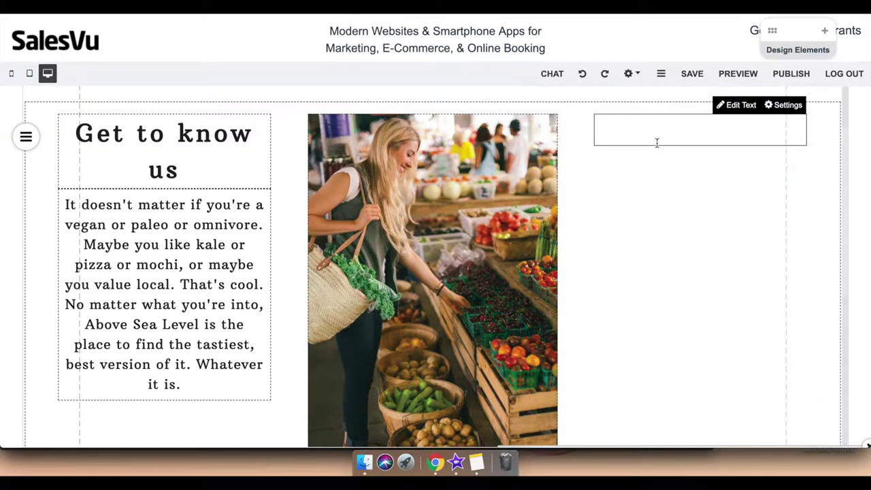
type("Living well begins with eating well, that's why there are no artificial flavours, colours, preservatives or sweeteners in any of the food we sell. If you want to know what goes into the products you buy, our standards make it easy, because if it doesn't meet the standards, we won't sell it.")
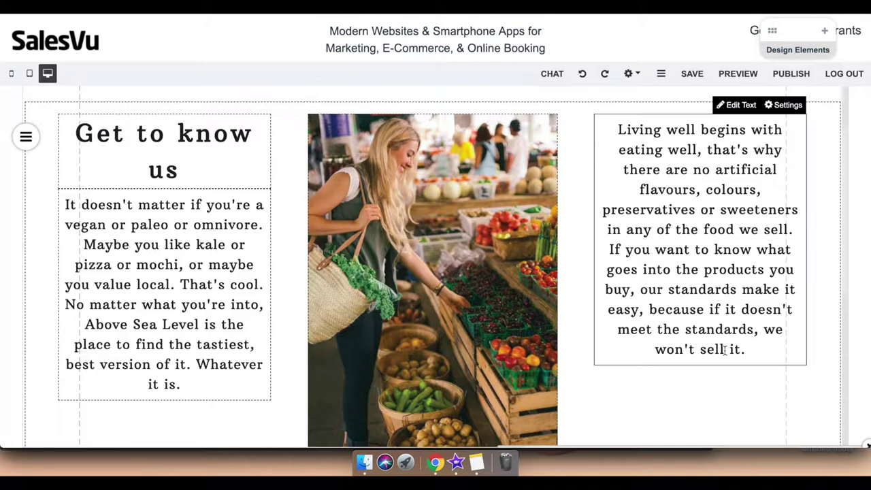
- Give both About page paragraphs, on either side of the photo, the same light green background color
left_click(782, 107)
left_click(495, 251)
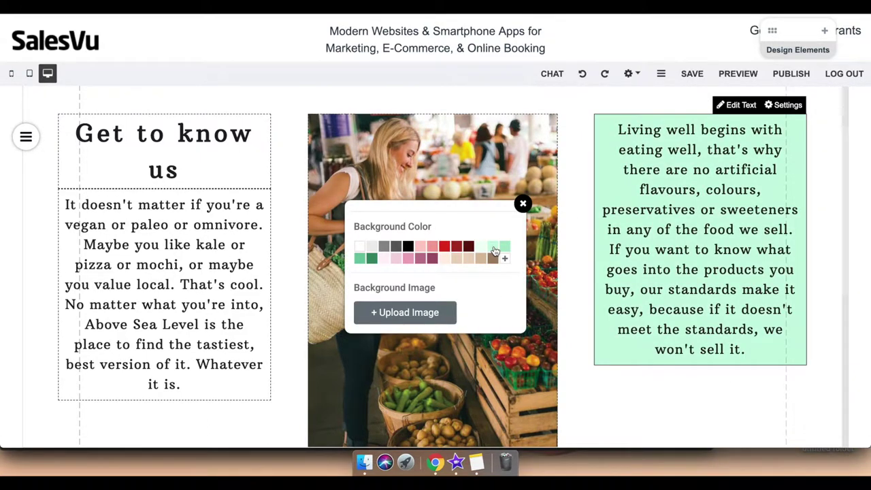
mouse_move(216, 210)
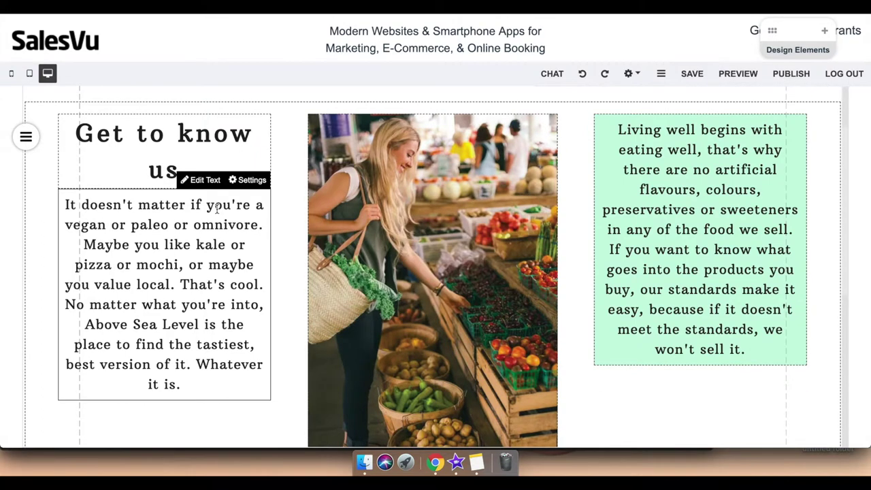
left_click(248, 179)
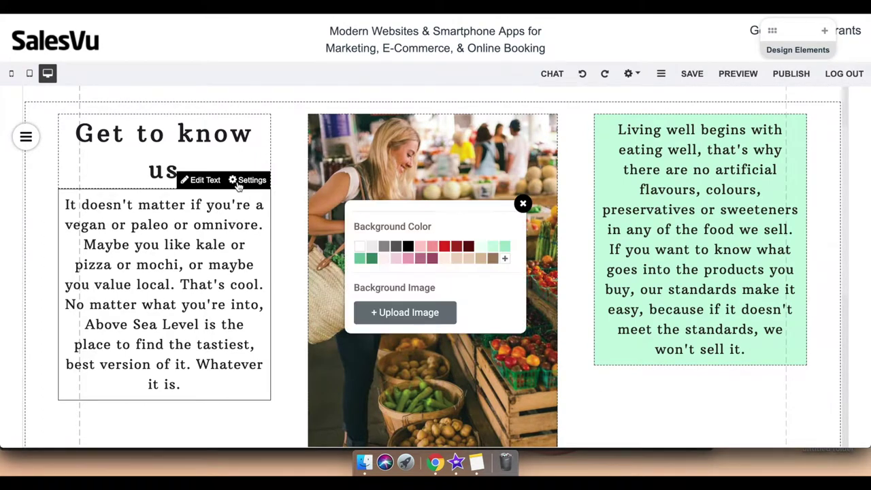
left_click(491, 249)
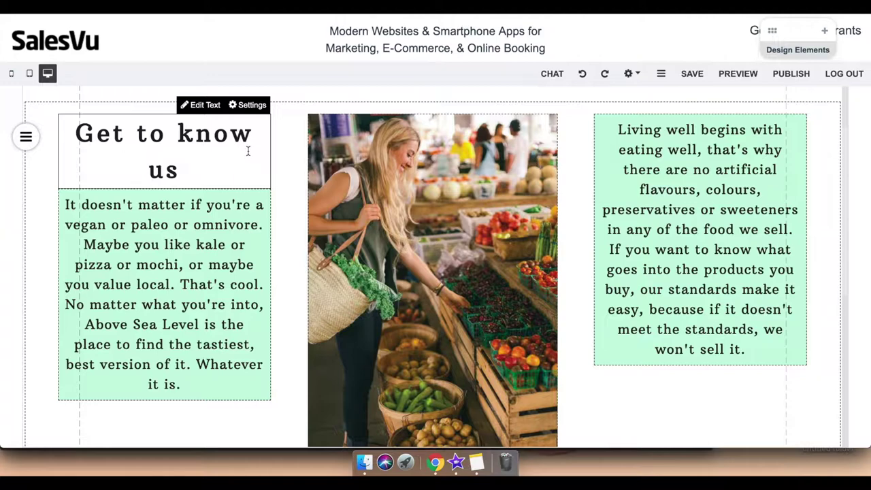
- Set a slightly darker green background on the "Get to know us" heading and save the page
left_click(246, 106)
left_click(503, 249)
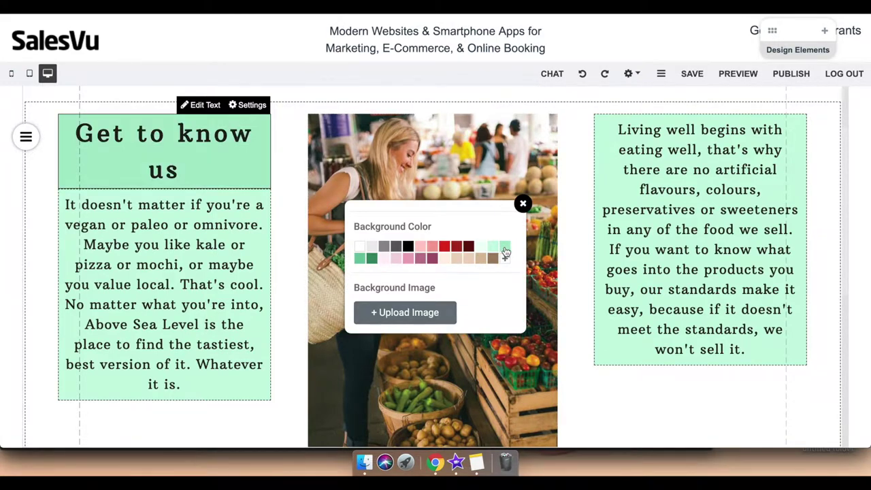
scroll(646, 397, "down", 3)
scroll(646, 396, "up", 6)
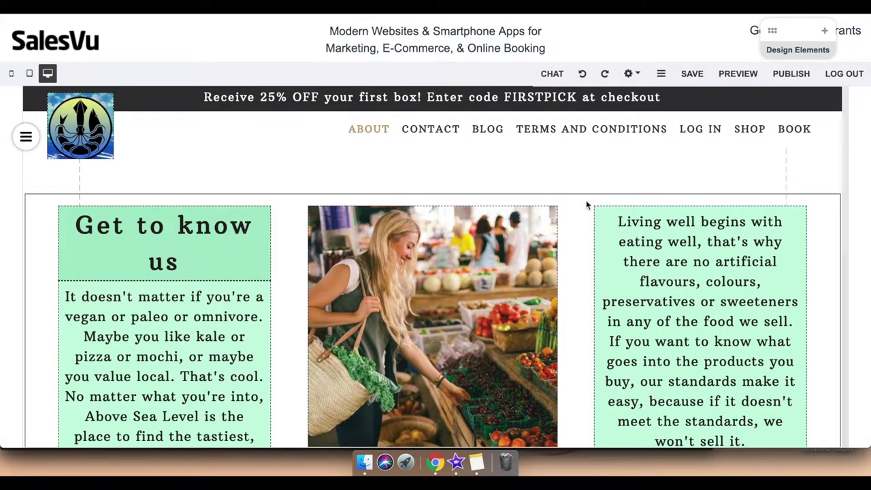
left_click(687, 74)
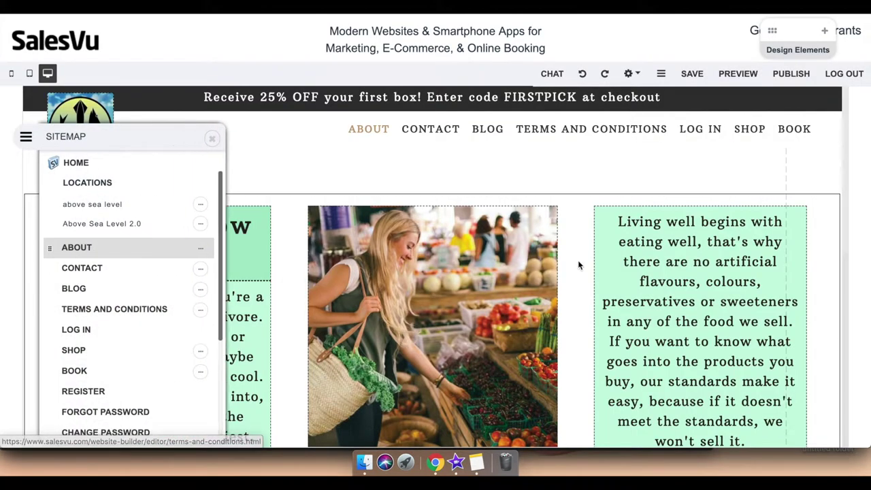
- On the Contact page, add a text section below the email address reading "We want to satisfy and delight our customers - every single one."
left_click(148, 269)
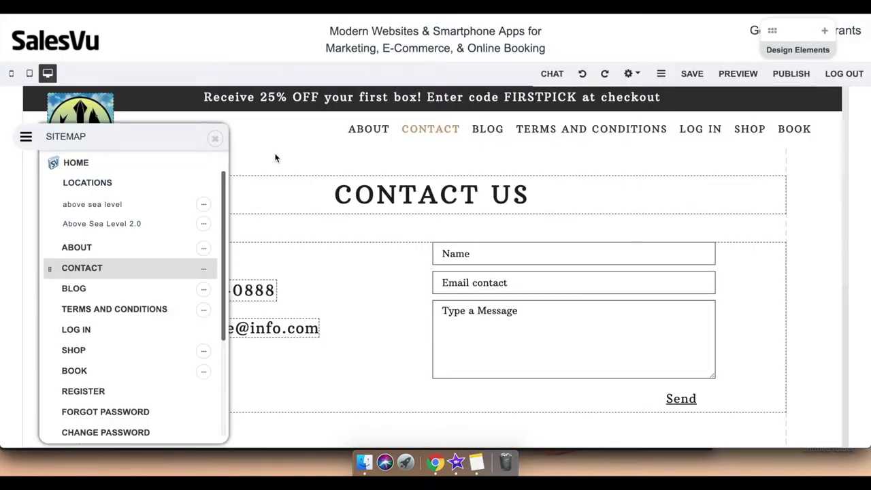
left_click(215, 139)
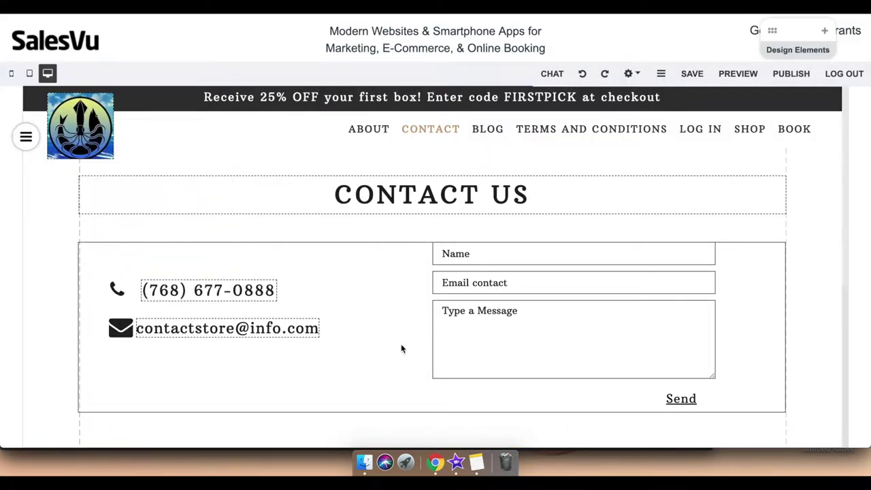
left_click(827, 32)
left_click_drag(788, 160, 309, 293)
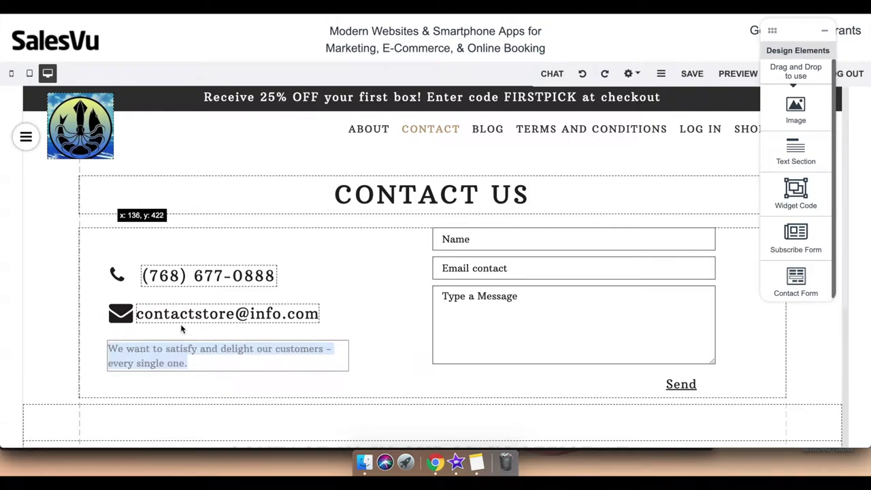
- Give the customer satisfaction text box under the contact details a dark green background color
left_click(268, 331)
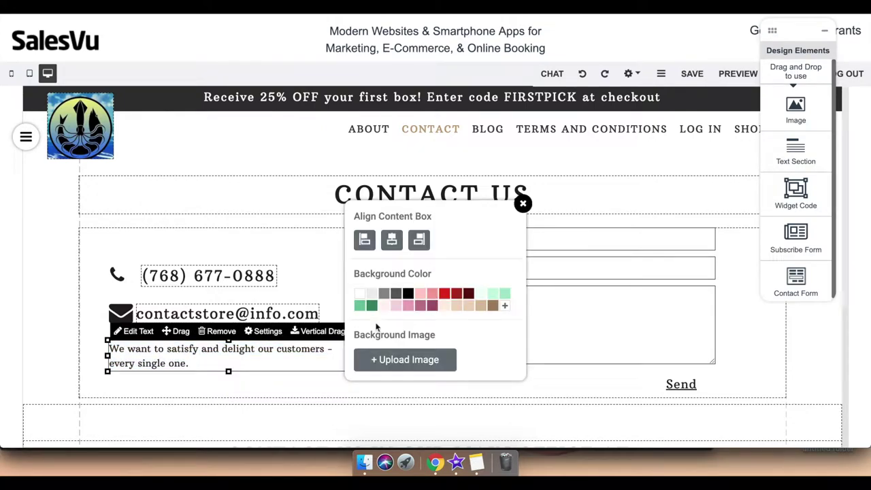
left_click(372, 306)
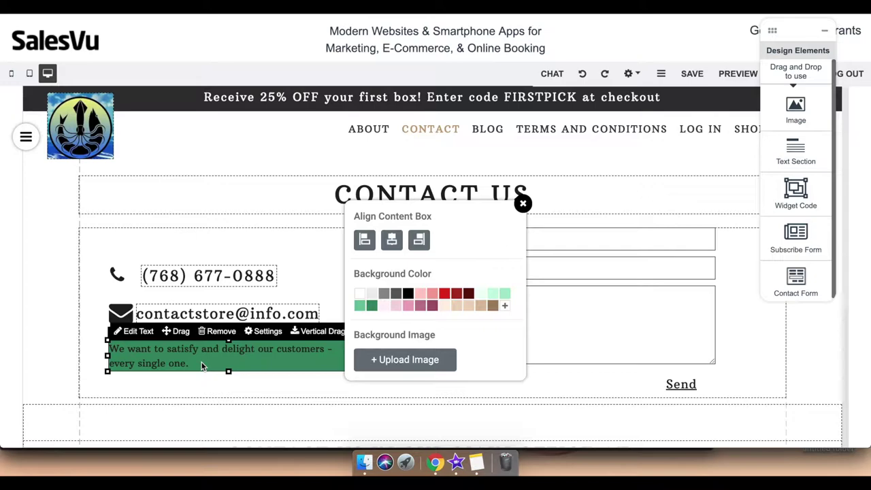
double_click(182, 366)
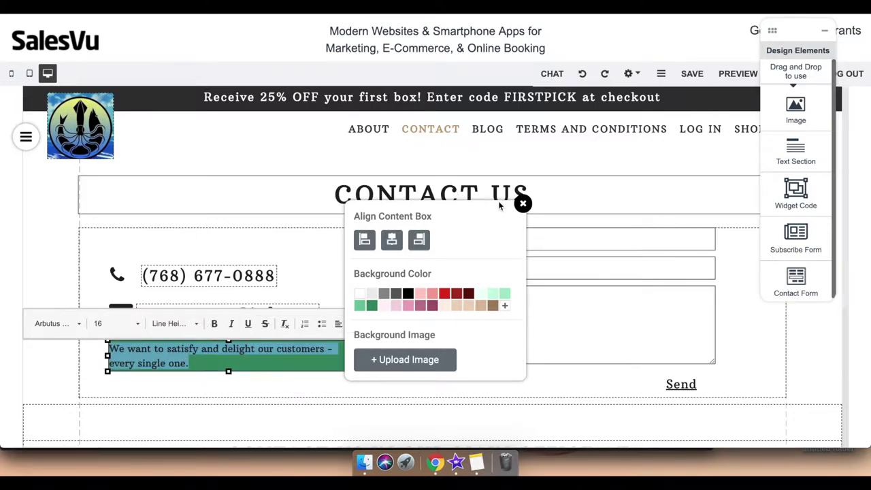
left_click(523, 204)
- Center the customer satisfaction text and set its font color to white
double_click(258, 351)
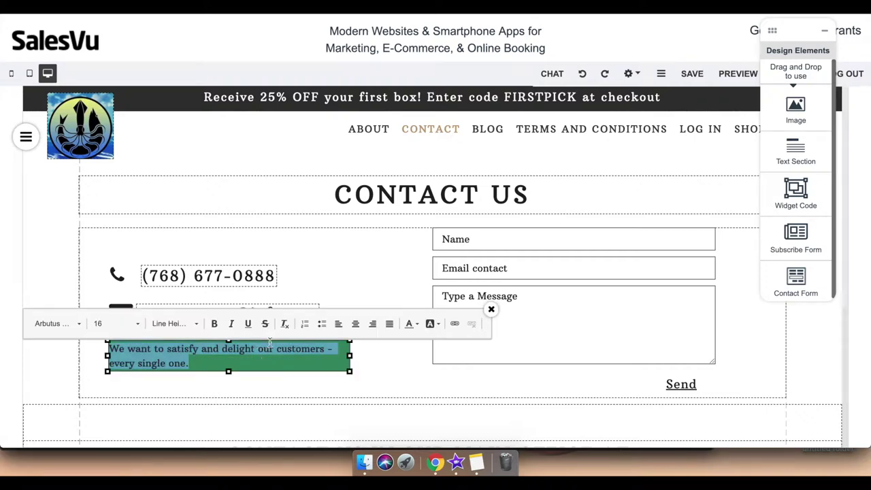
left_click(356, 324)
left_click(410, 324)
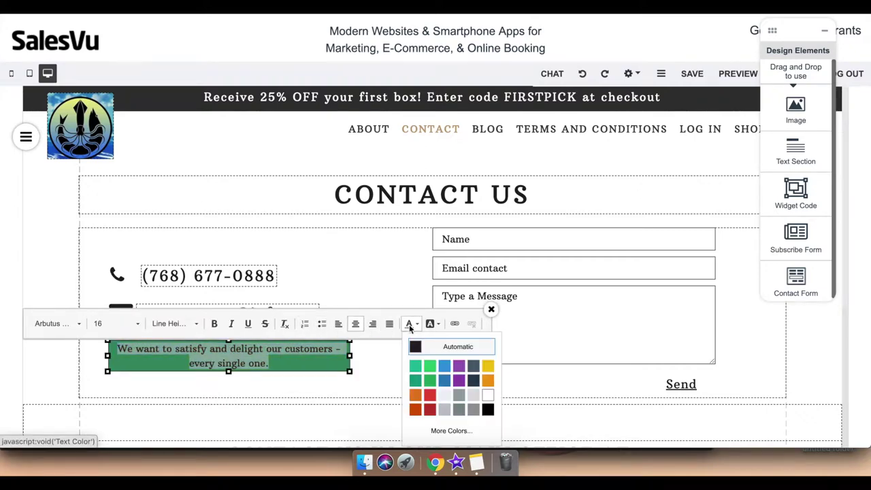
left_click(486, 395)
left_click(396, 387)
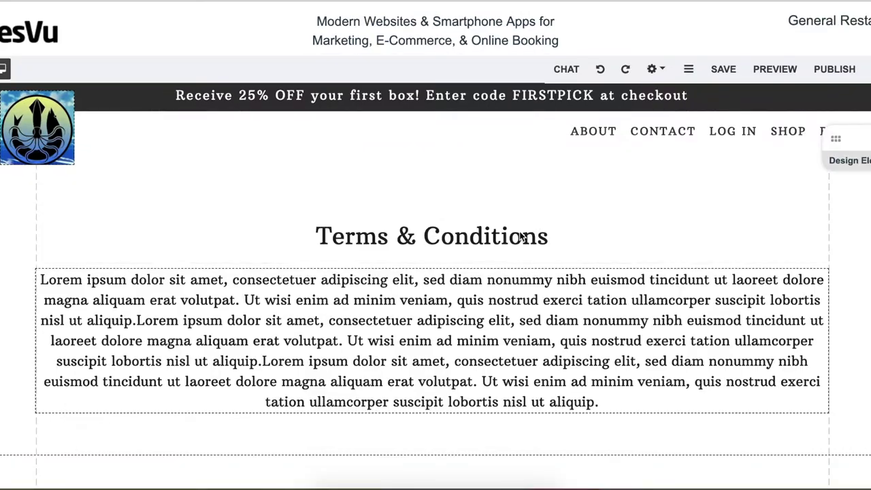
- Replace the Terms & Conditions page heading with "Above Sea Level Service Terms" and a second line "Effective May 16, 2018"
left_click(575, 218)
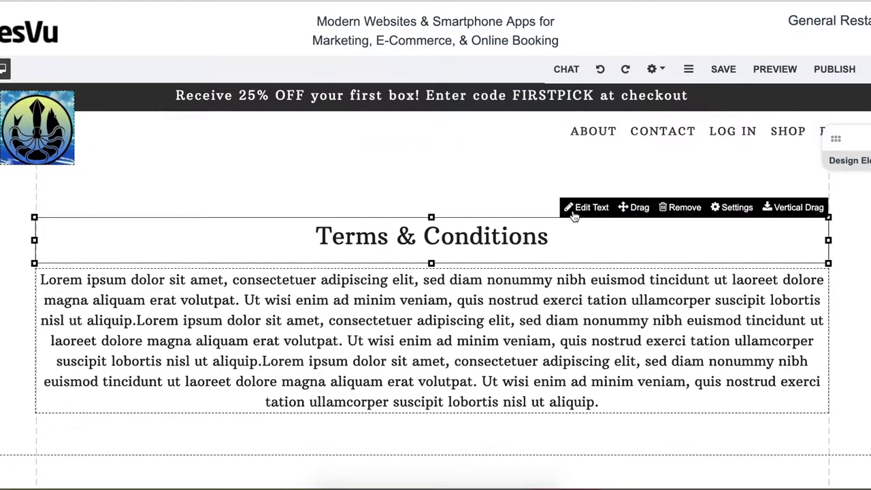
left_click(589, 207)
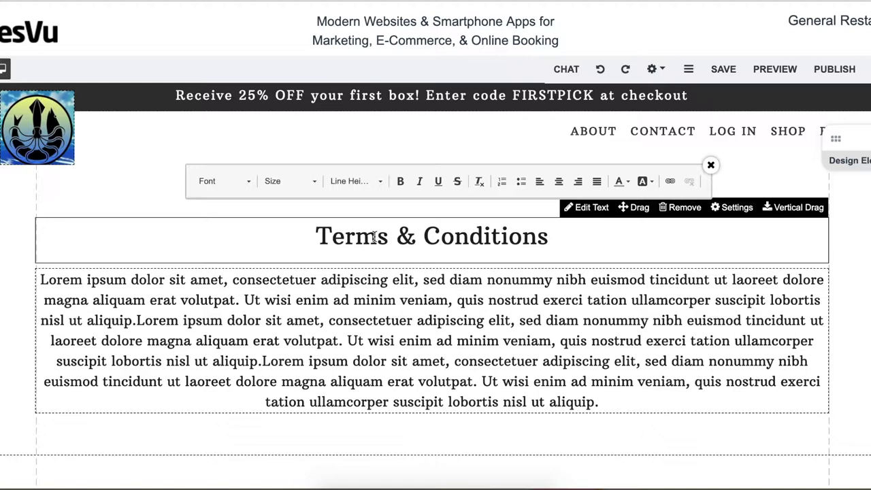
triple_click(351, 237)
type("A")
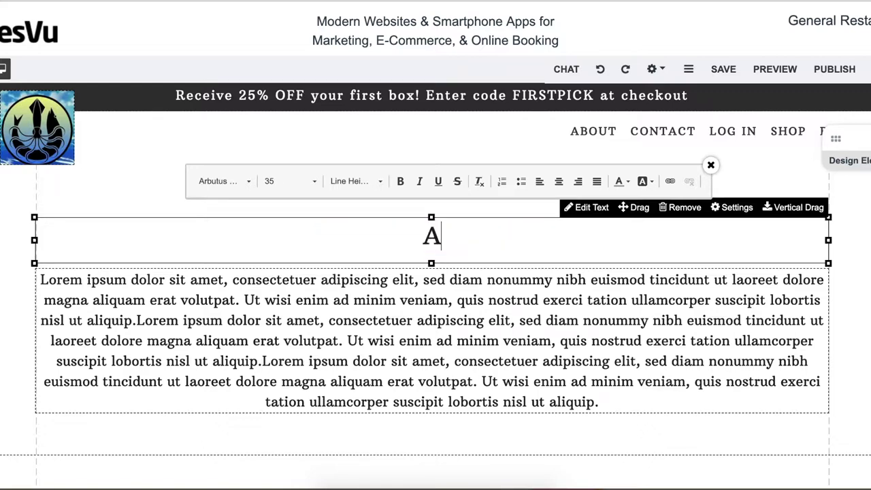
type("bove Sea LVe")
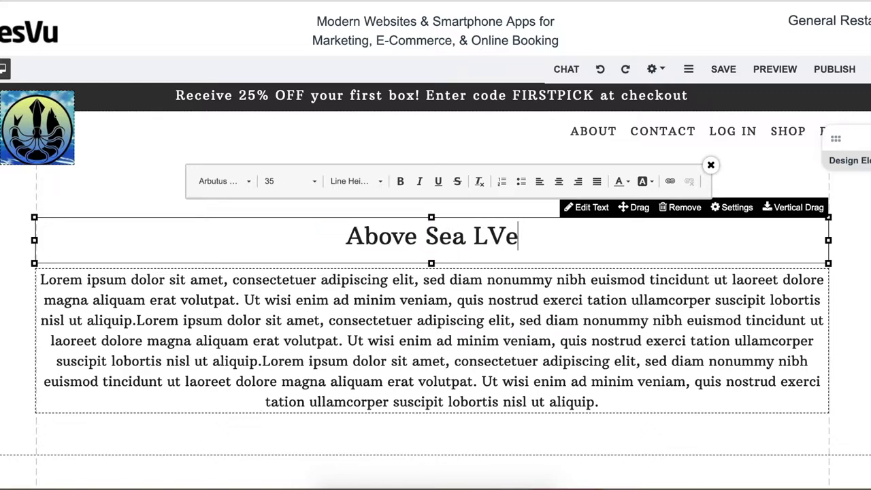
key("BackSpace")
key("BackSpace")
type("evel")
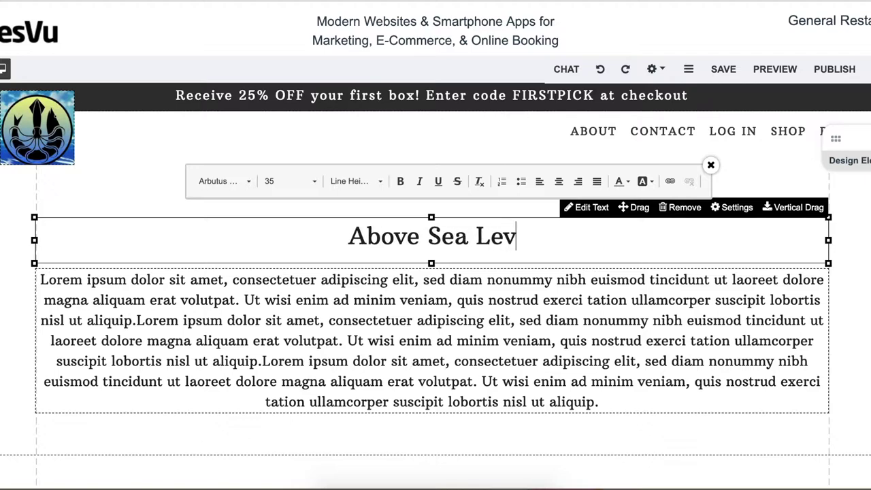
type("Service Terms Effective May 16, 2018")
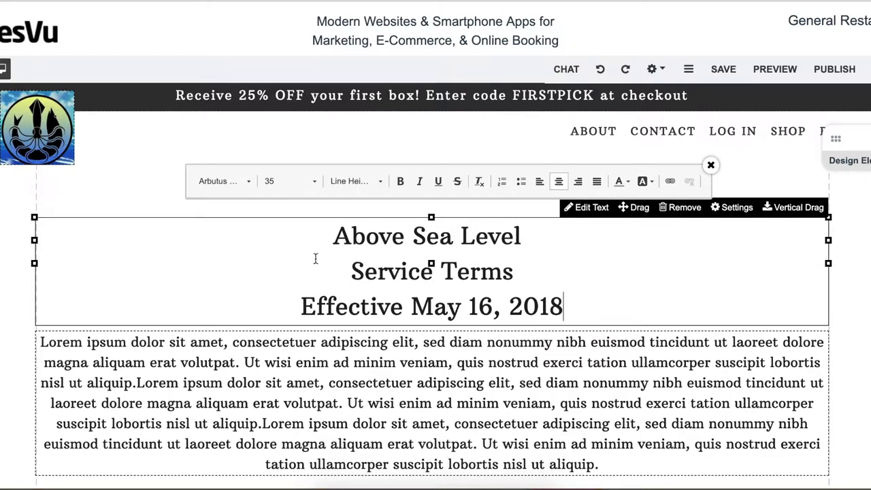
left_click(350, 271)
key("BackSpace")
- Set the font size of the "Effective May 16, 2018" line to 15
left_click_drag(301, 271, 584, 269)
left_click(326, 184)
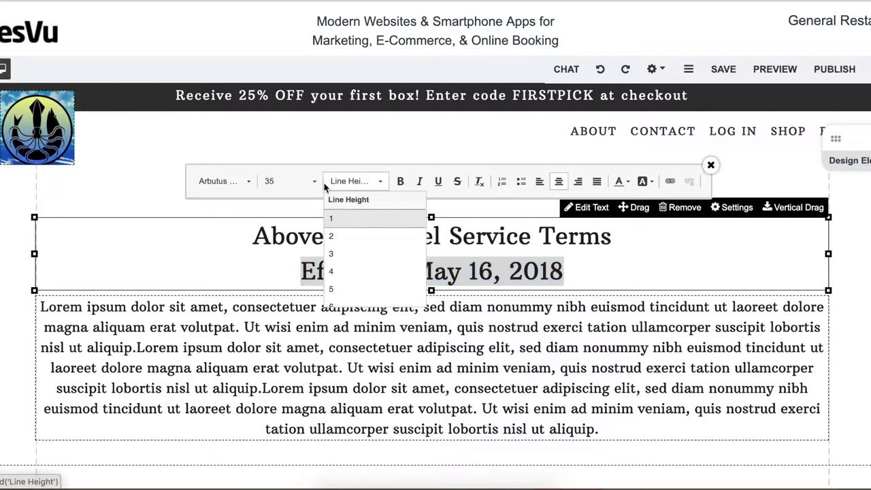
left_click(312, 181)
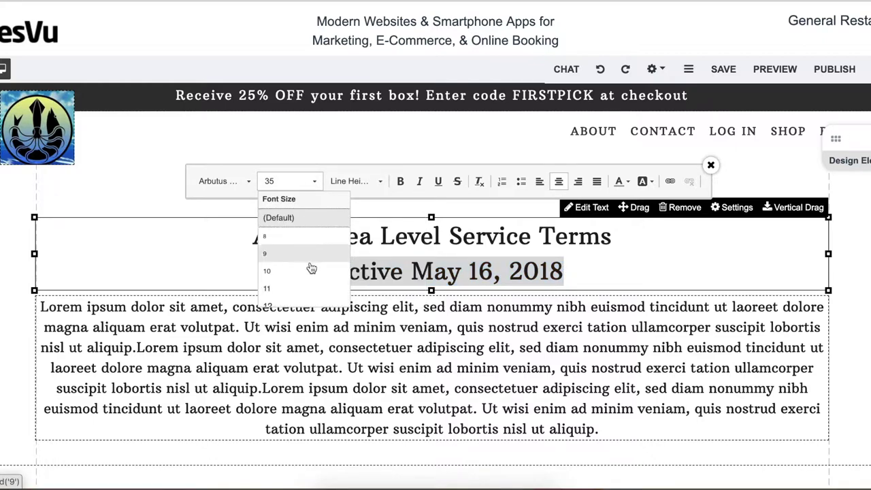
scroll(310, 268, "down", 2)
left_click(309, 284)
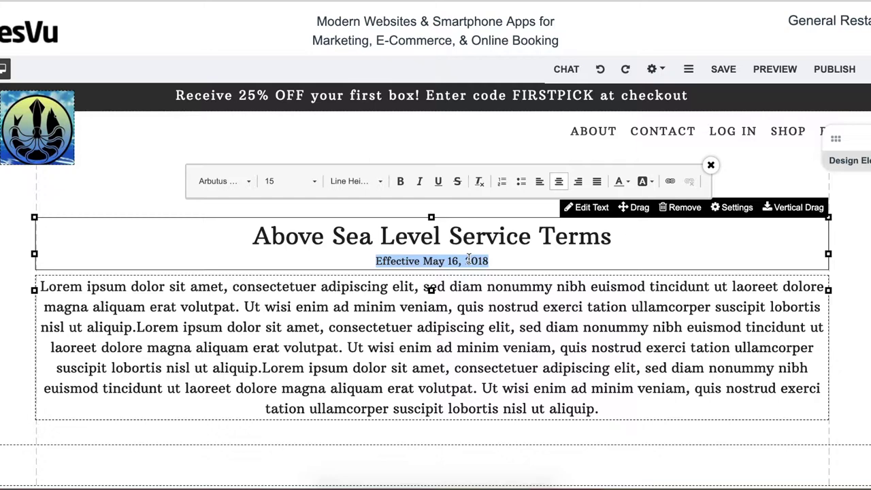
- Replace the placeholder paragraph below the heading with the copyright text beginning "Written claims concerning copyright infringement must include the following information:"
left_click(463, 293)
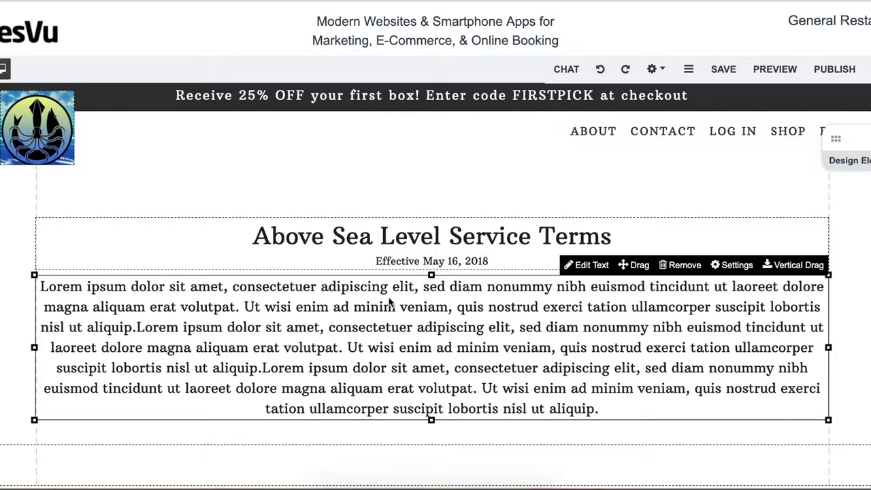
key("Delete")
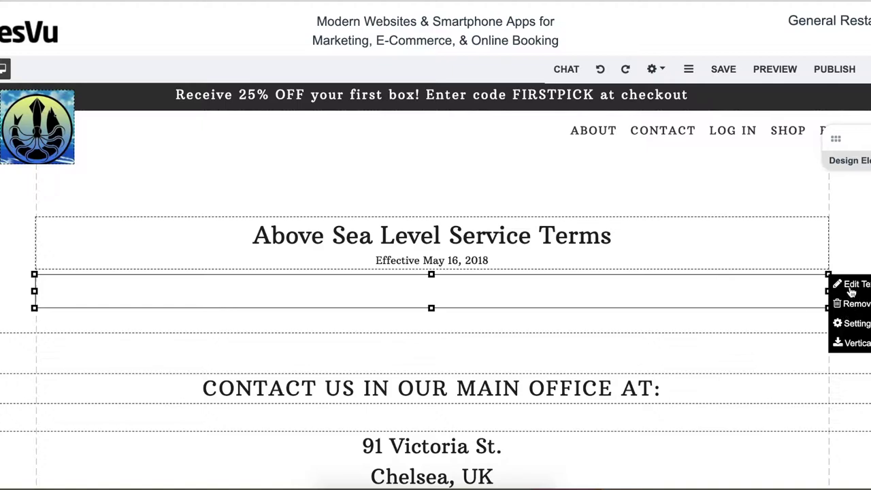
left_click(851, 288)
type("Written claims concerning copyright infringement must include the following information:  A physical or electronic signature of the person authorized to act on behalf of the owner of the copyright interest; A description of the copyrighted work that you claim has been infringed upon; A description of where the material that you claim is infringing is located on the site; Your address, telephone number, and e-mail address; A statement by you that you have a good-faith belief that the disputed use is not authorized by the copyright owner, its agent, or the law; and A statement by you, made under penalty of perjury, that the above information in your notice is accurate and that you are the copyright owner or are authorized to act on the copyright owner's behalf.")
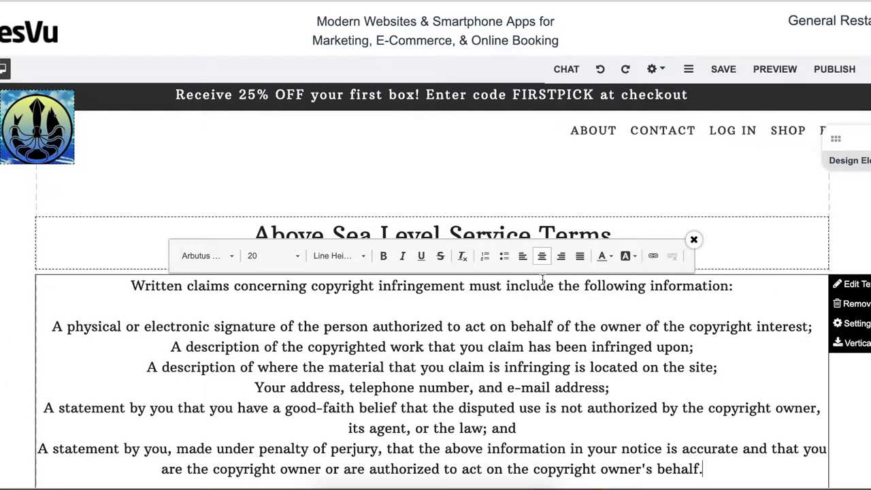
- Turn the copyright claim requirements into a bulleted list without the empty last item and save the page
left_click_drag(50, 324, 493, 475)
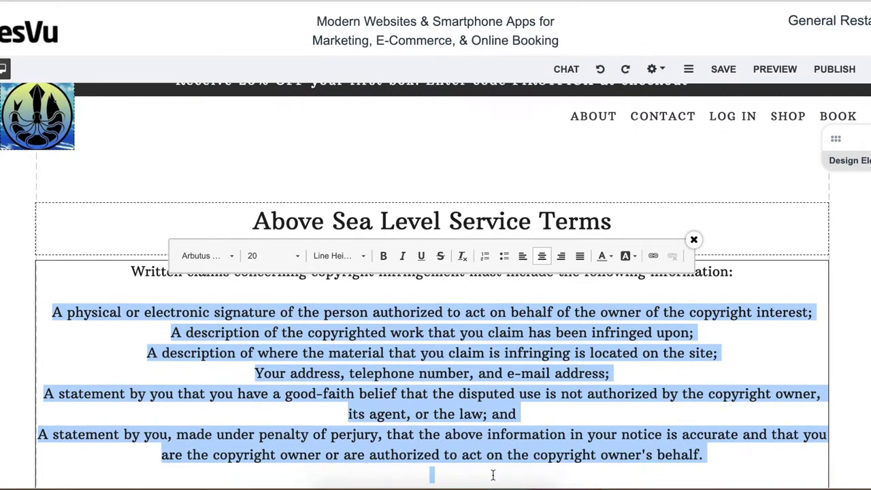
scroll(492, 475, "down", 2)
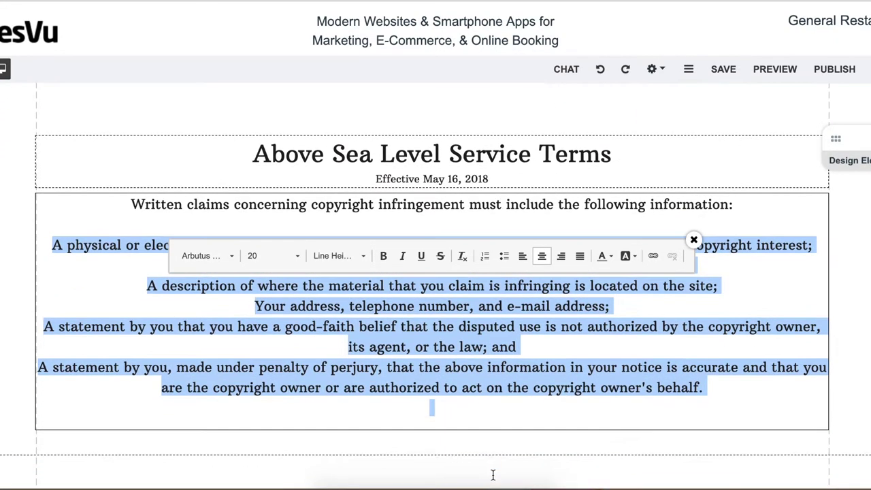
left_click(503, 256)
left_click(297, 416)
key("BackSpace")
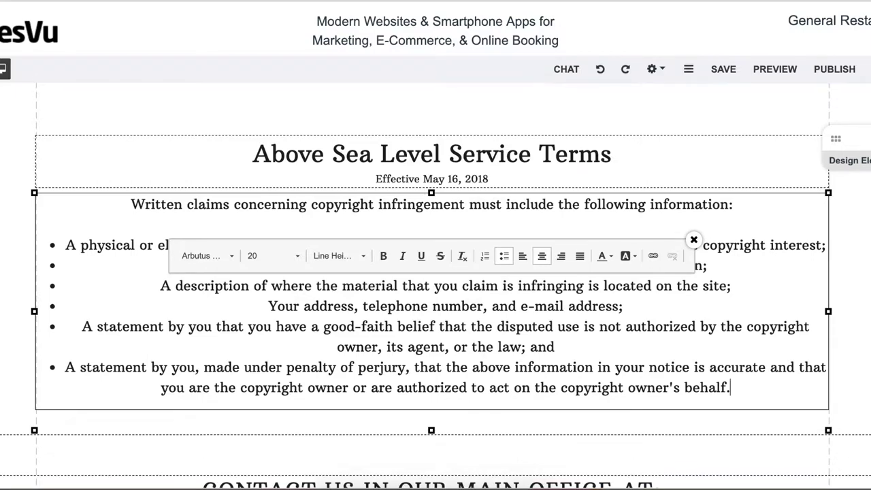
scroll(366, 420, "up", 1)
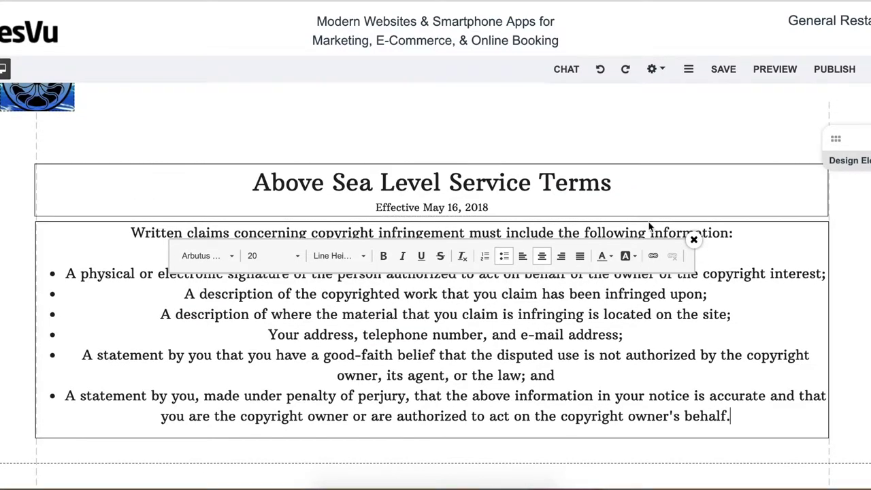
left_click(694, 239)
left_click(723, 69)
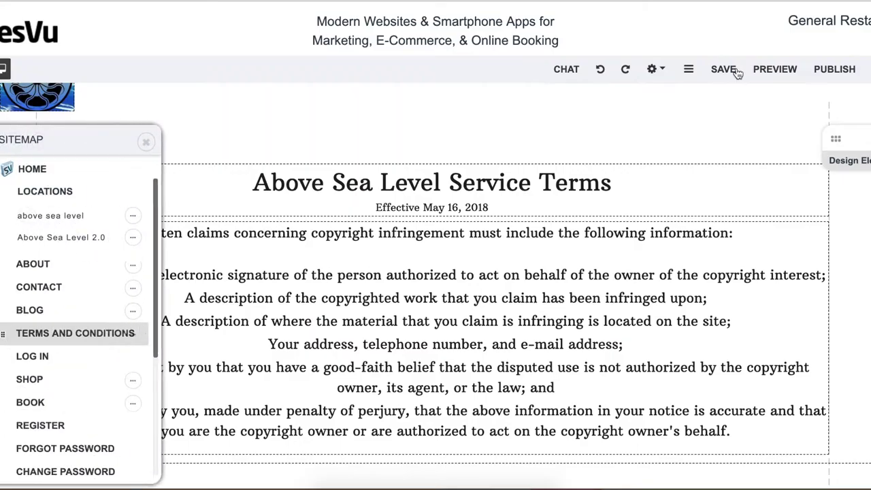
- Open the product management of the Shop page and start a new product or service entry
left_click(40, 379)
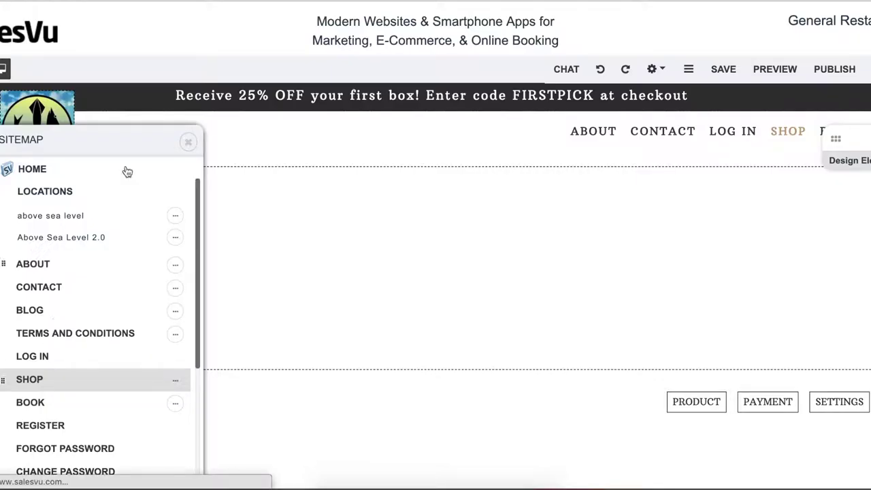
left_click(187, 142)
scroll(150, 396, "down", 3)
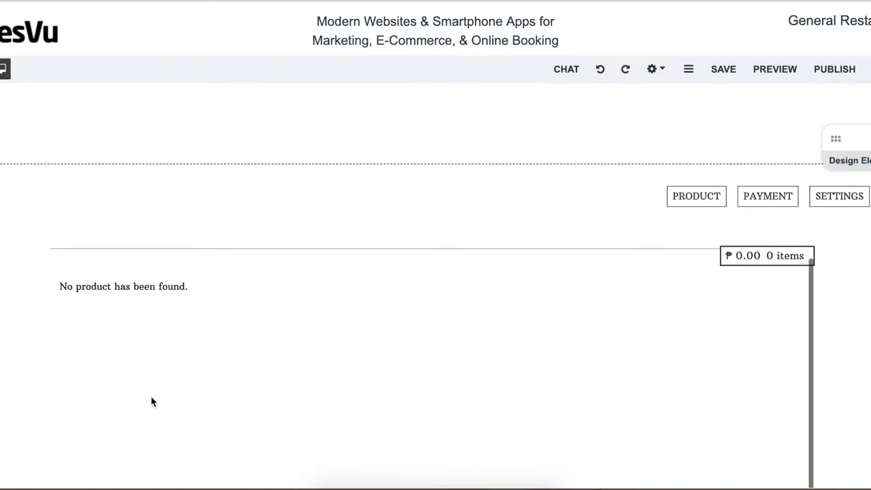
left_click(696, 197)
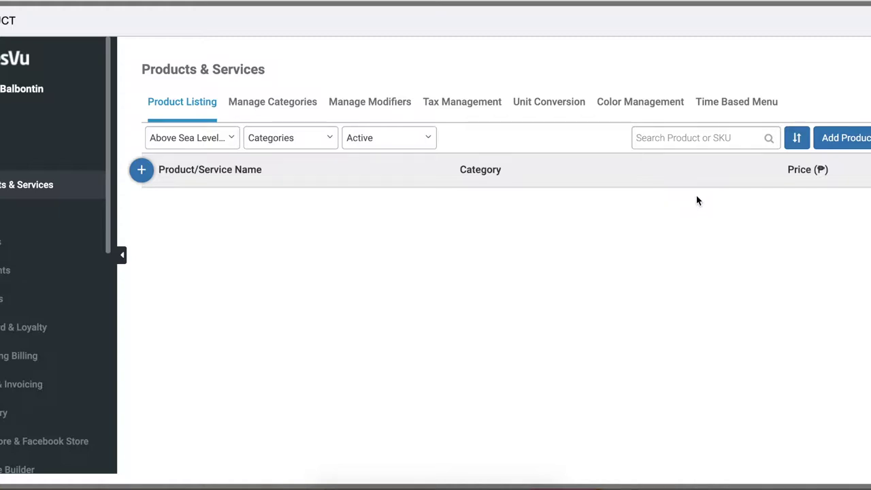
left_click(842, 138)
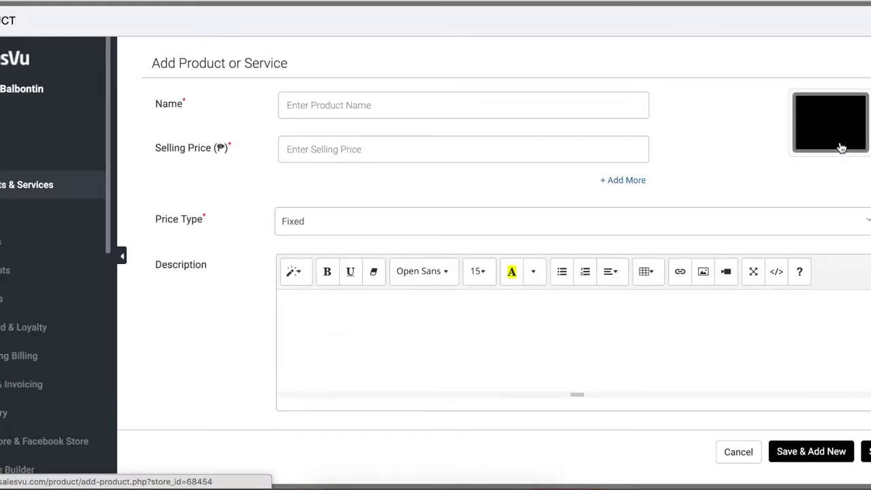
left_click(353, 98)
left_click(353, 76)
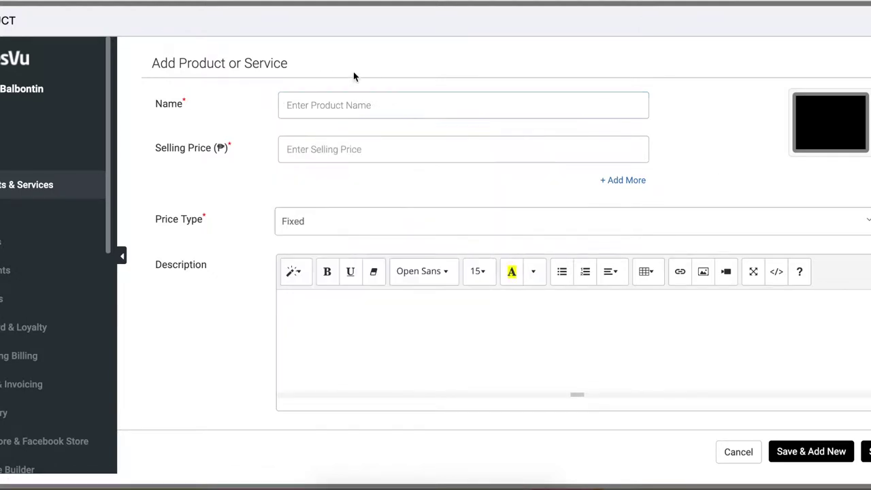
- Upload Perrys_Oats_900.jpg from the Desktop as the image of the new product
mouse_move(795, 155)
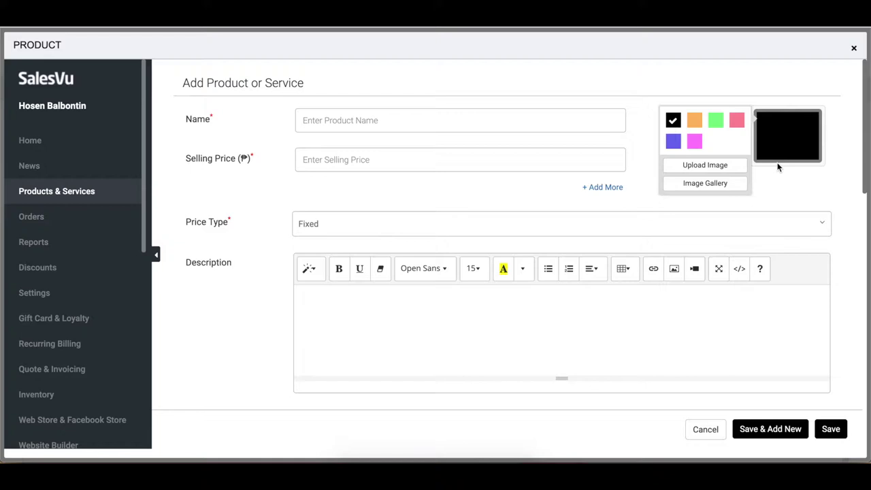
left_click(749, 157)
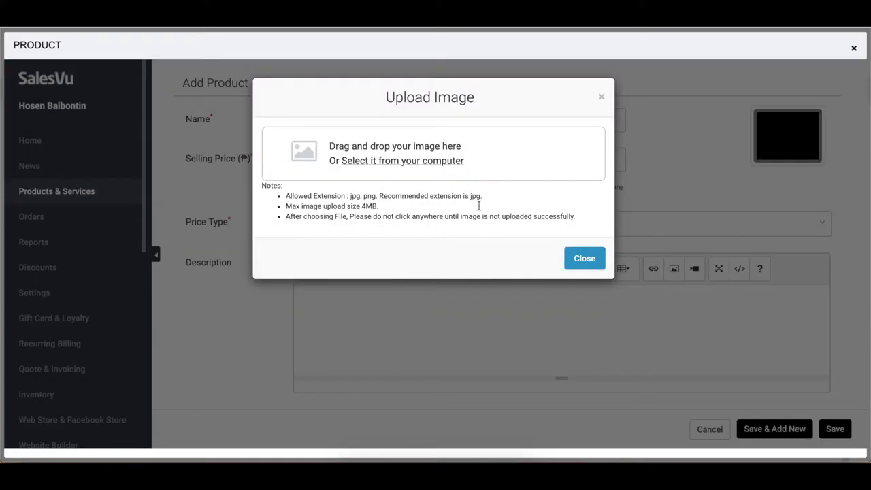
left_click(433, 161)
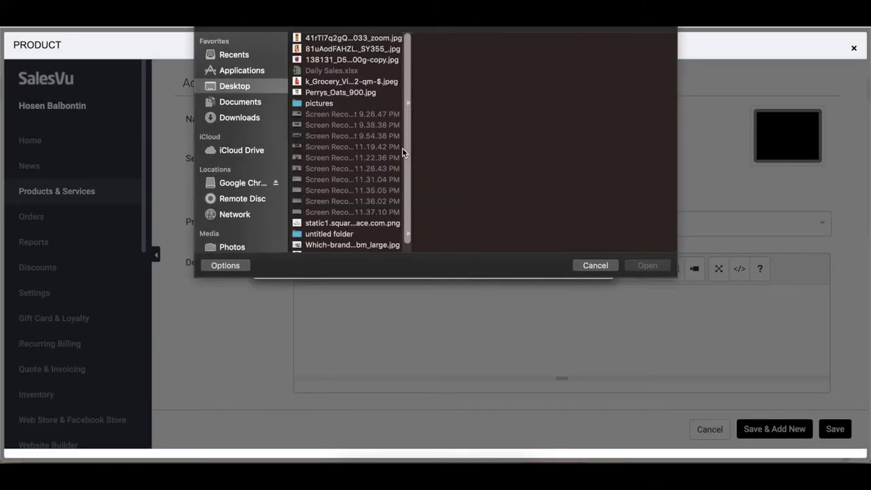
left_click(372, 93)
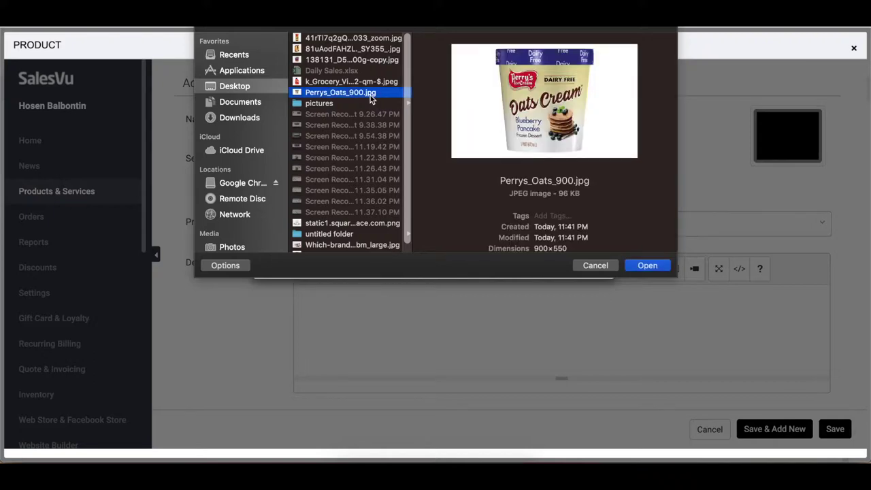
left_click(642, 266)
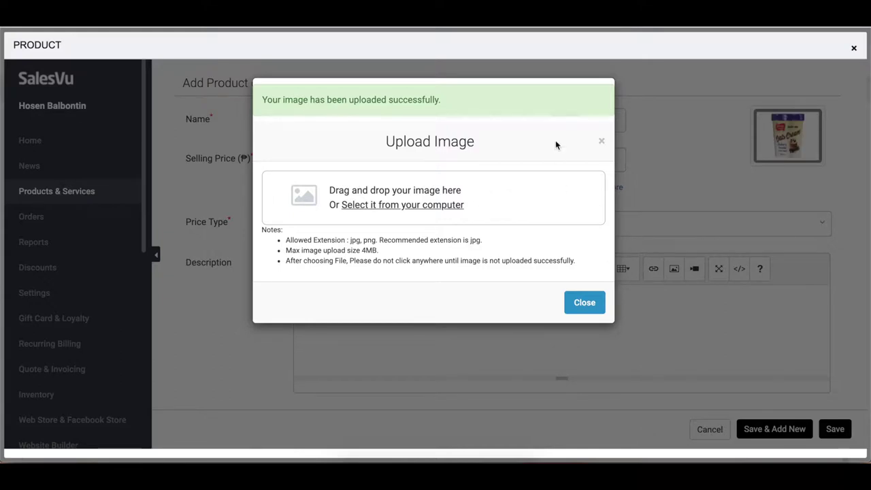
left_click(584, 302)
- Name the product "Oats Ice Cream" and set its selling price to 499
left_click(499, 118)
type("Oats Ice Cream")
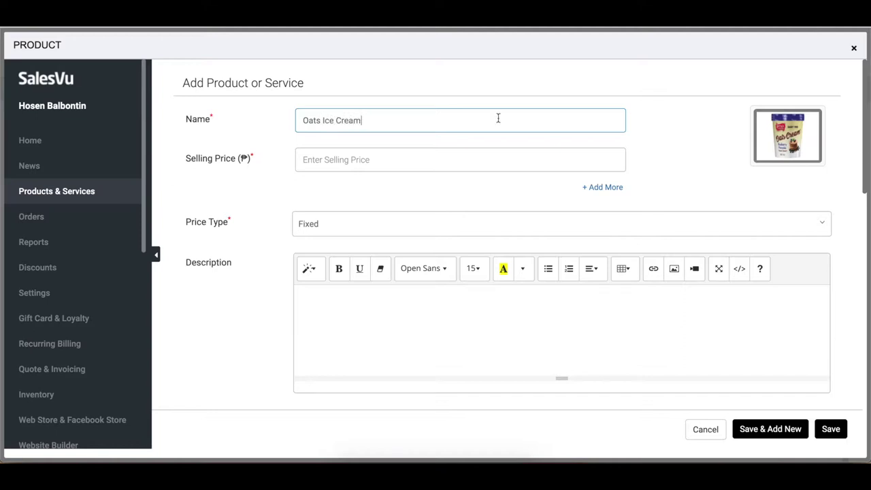
left_click(333, 155)
type("4")
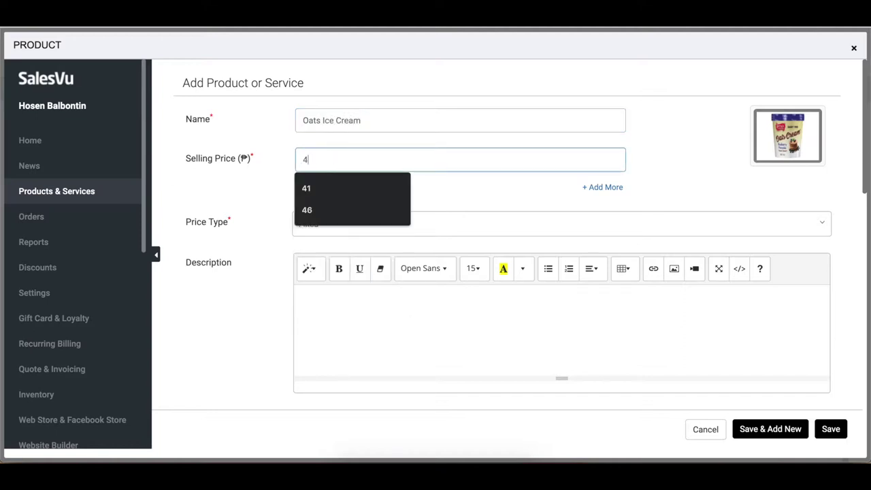
type("99")
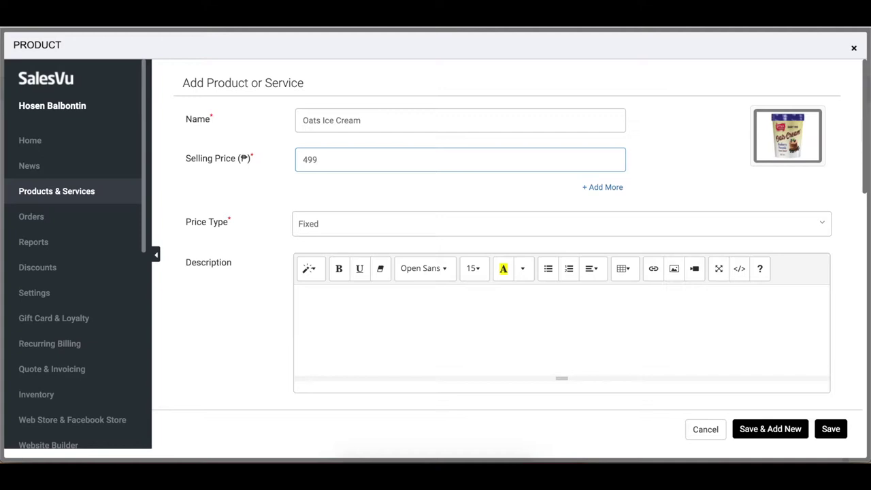
- Enter "Dairy Free Ice Cream" as the product description
scroll(325, 302, "down", 1)
left_click(330, 286)
type("Dairy Free Ice Cream")
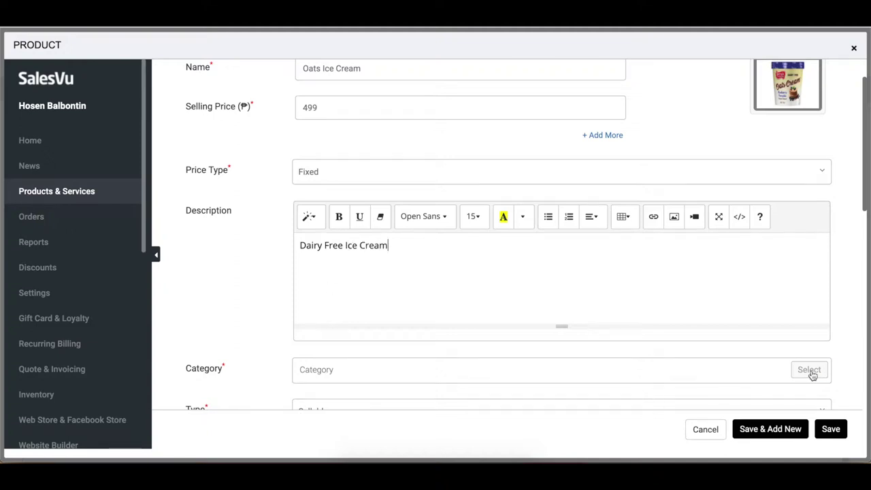
- Create a product category named "ICE CREAM" and assign it to the product
left_click(809, 370)
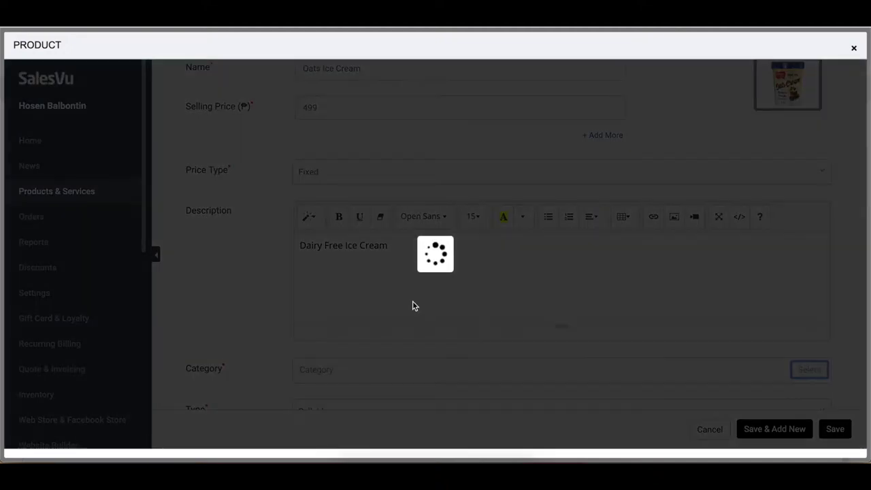
left_click(350, 170)
type("ICE CREAM")
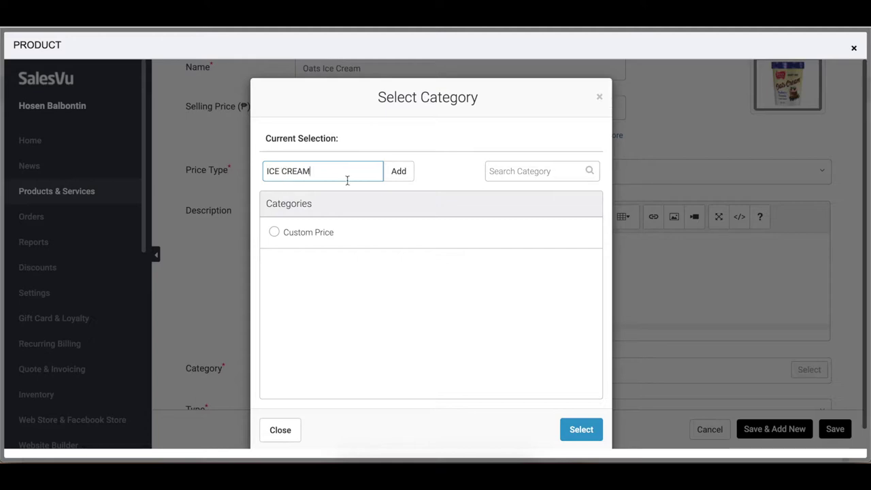
left_click(398, 172)
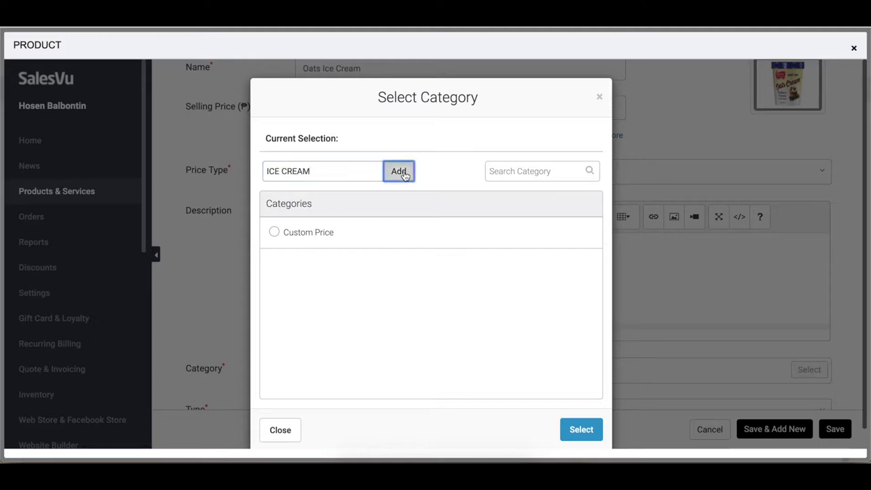
left_click(570, 436)
- Add a modifier group named "Flavors" to the product, leaving Merge and Mandatory off
scroll(469, 369, "down", 3)
scroll(470, 372, "down", 3)
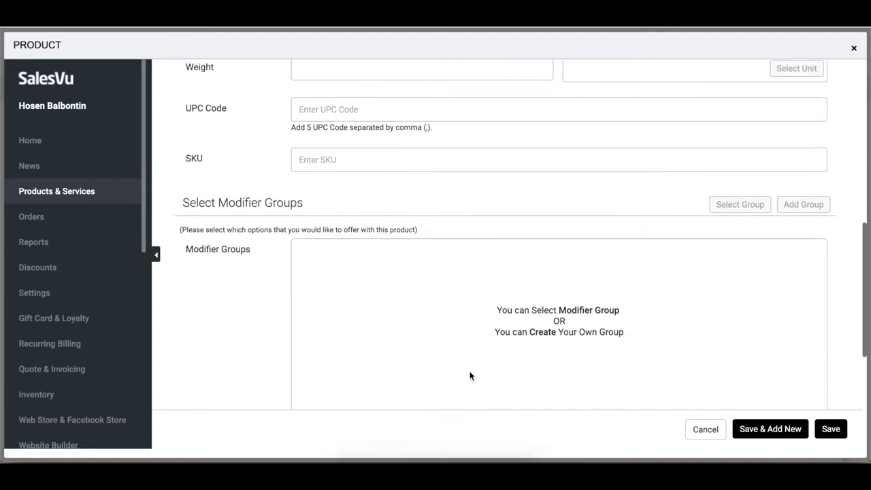
left_click(820, 212)
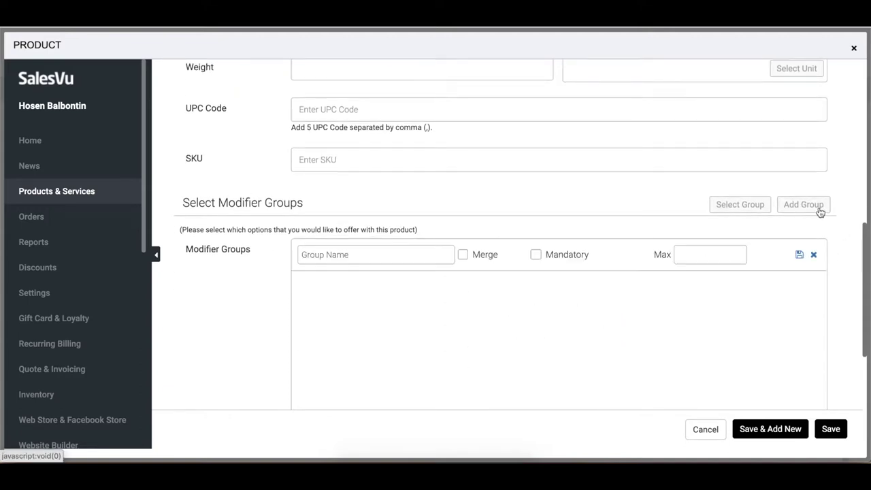
left_click(355, 255)
type("Flavors")
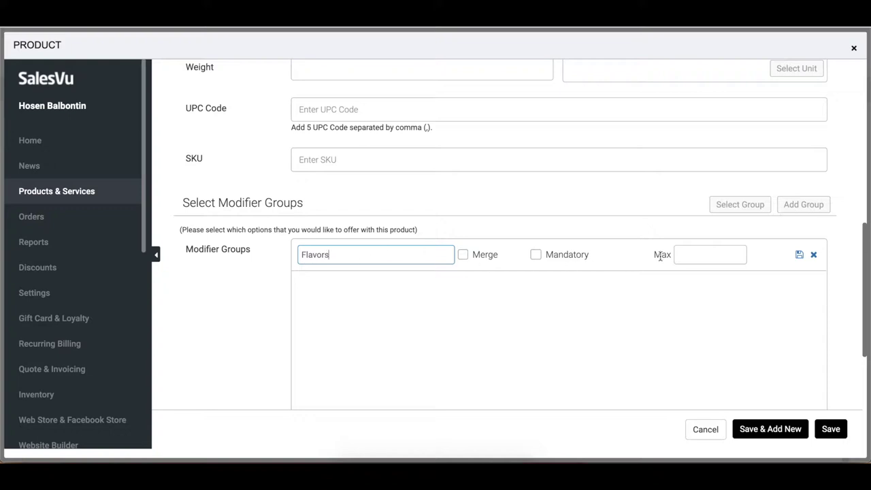
left_click(801, 256)
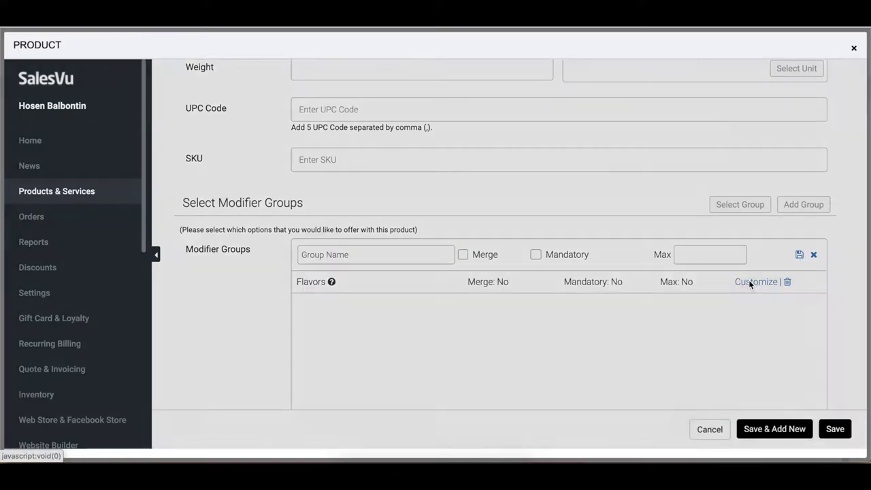
- Customize the Flavors group by adding a "Peanut Butter" item with an extra cost of 200.00
left_click(748, 282)
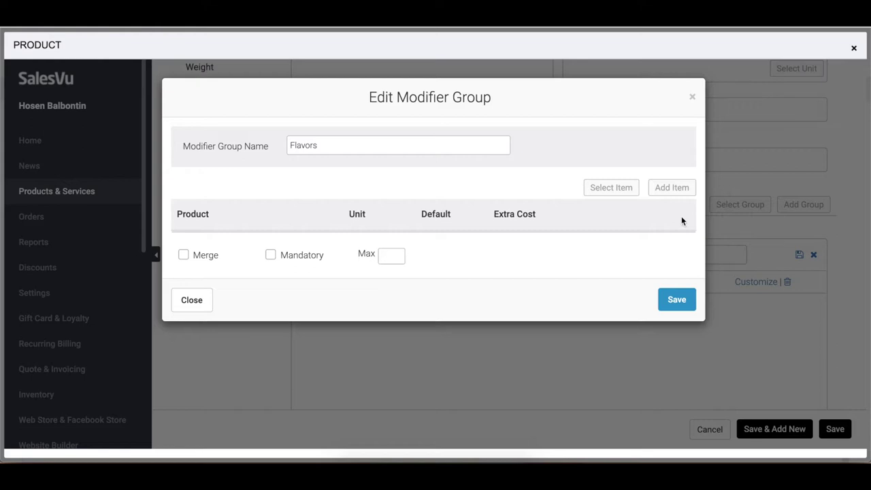
left_click(671, 189)
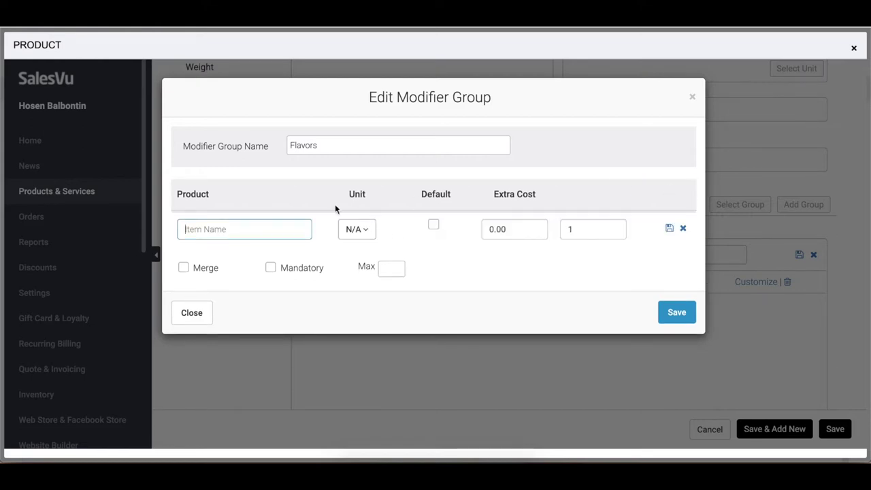
type("Peanut Butter")
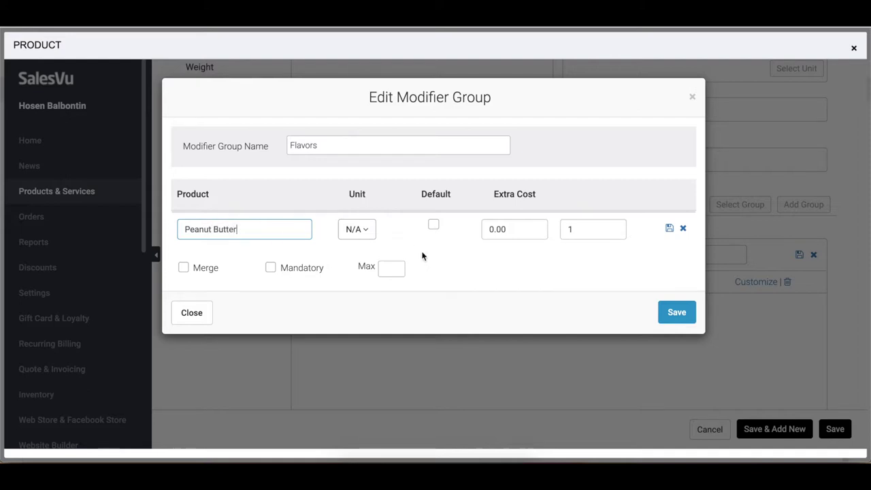
left_click(497, 229)
key("BackSpace")
type("2")
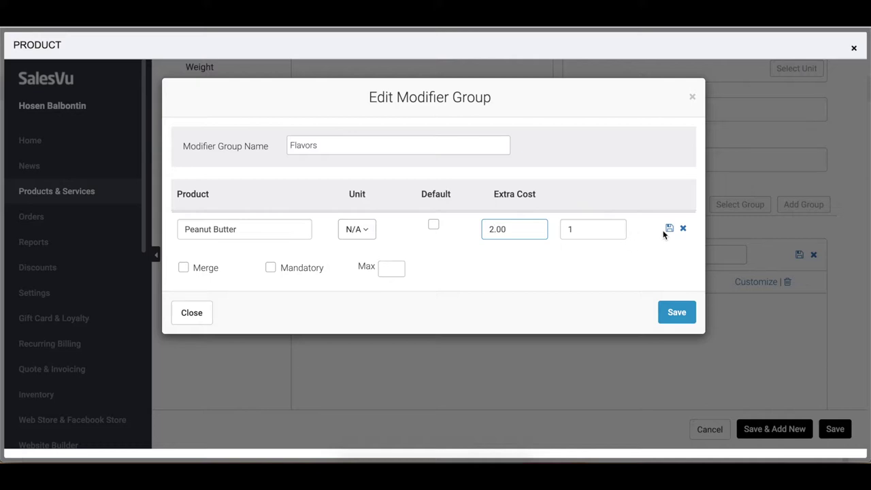
type("00")
left_click(669, 230)
- Add "Cookies and Not Cream" and "Red Velvet" to the Flavors group at no extra cost
left_click(666, 194)
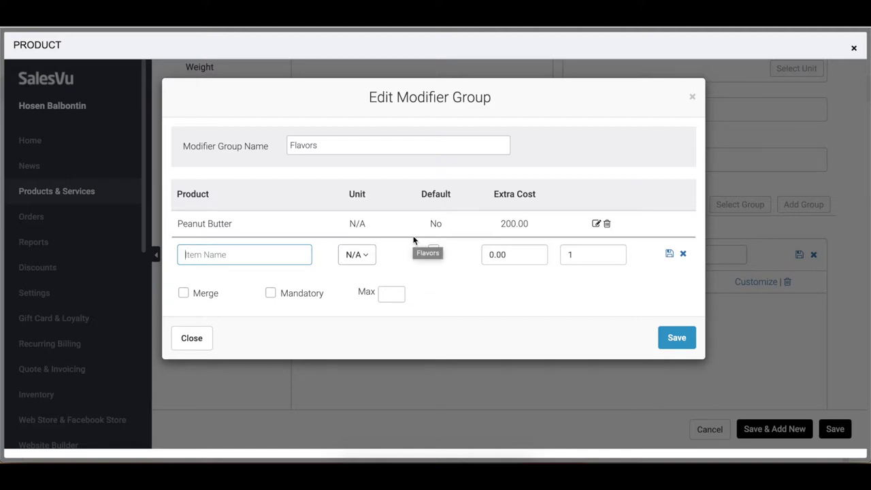
type("Cookies and Not Cream")
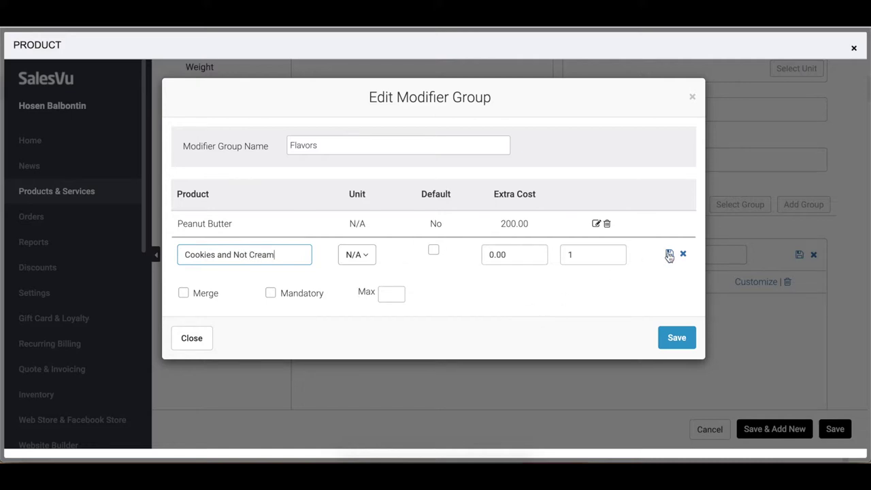
left_click(669, 255)
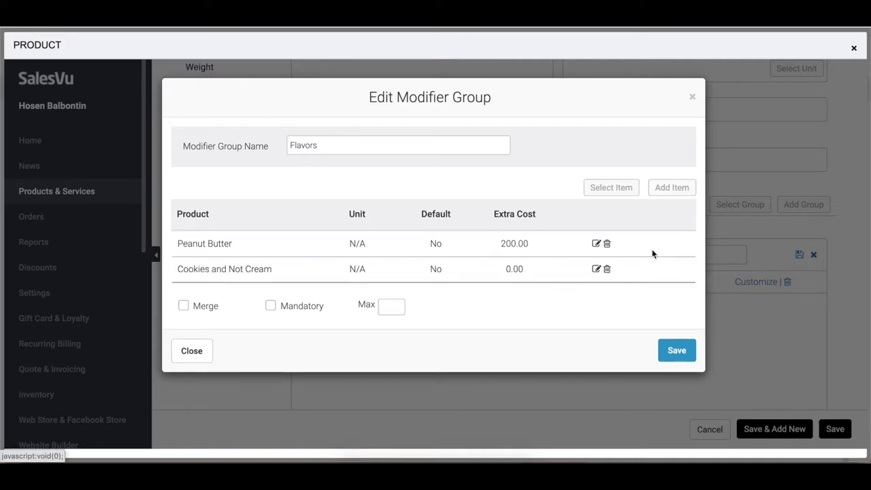
left_click(654, 194)
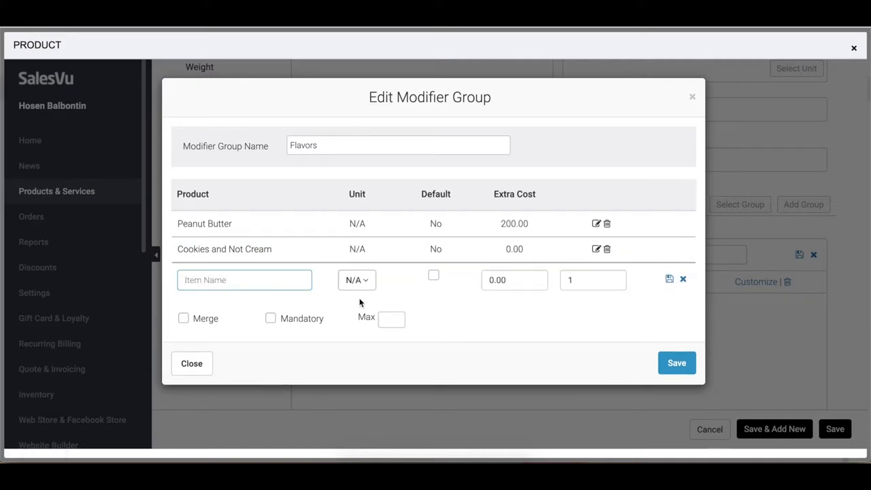
type("Red Velvet")
left_click(670, 280)
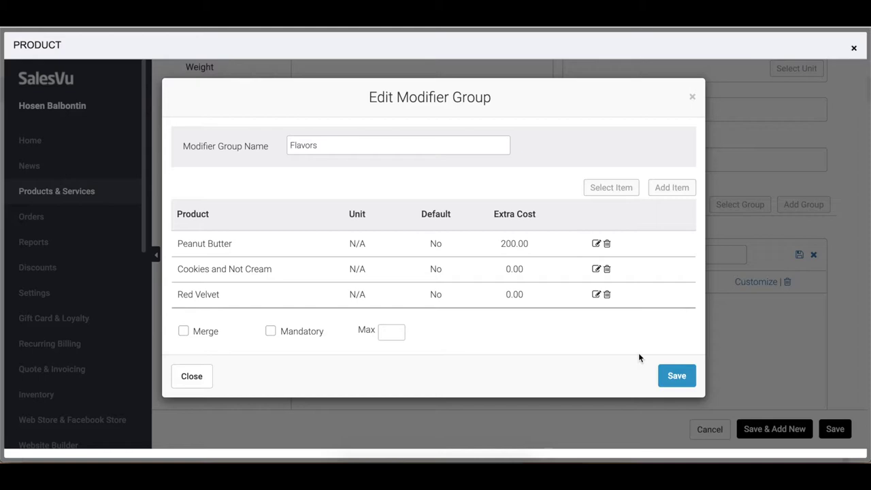
- Save the Flavors group, and save the ice cream product so that a new product entry opens
left_click(674, 373)
scroll(589, 327, "down", 1)
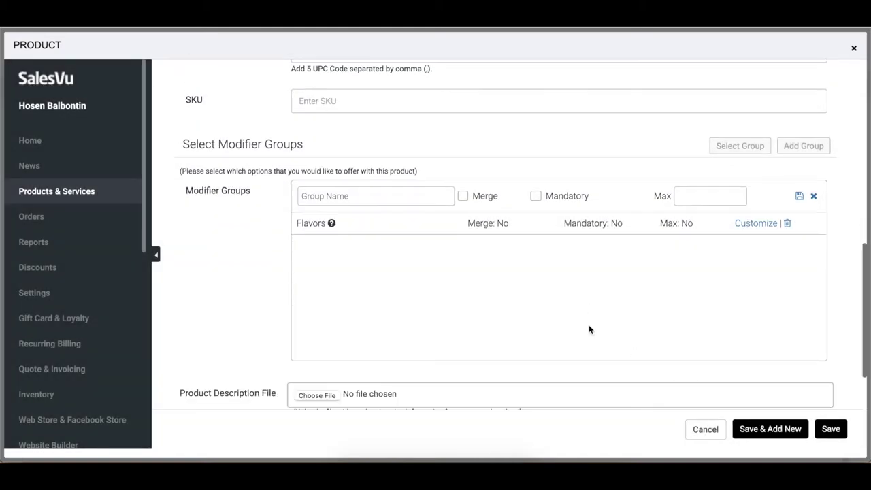
left_click(747, 430)
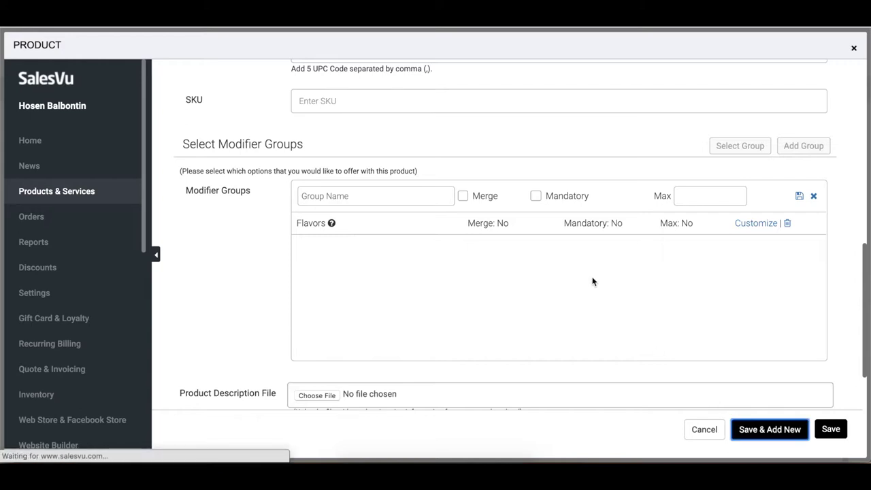
- Upload 138131_D5137-Glorious-Street-Food-Soup-Potato-Massaman-400g-copy.jpg from the Desktop as the image of the new product
mouse_move(763, 201)
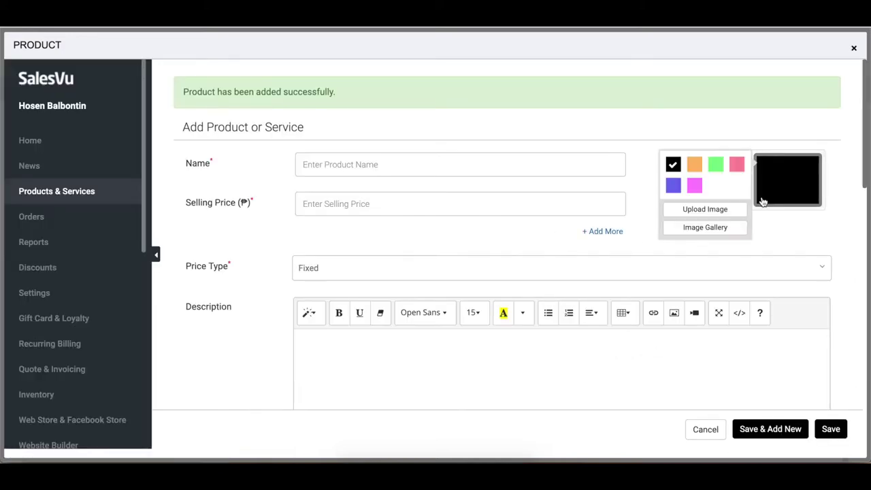
left_click(729, 210)
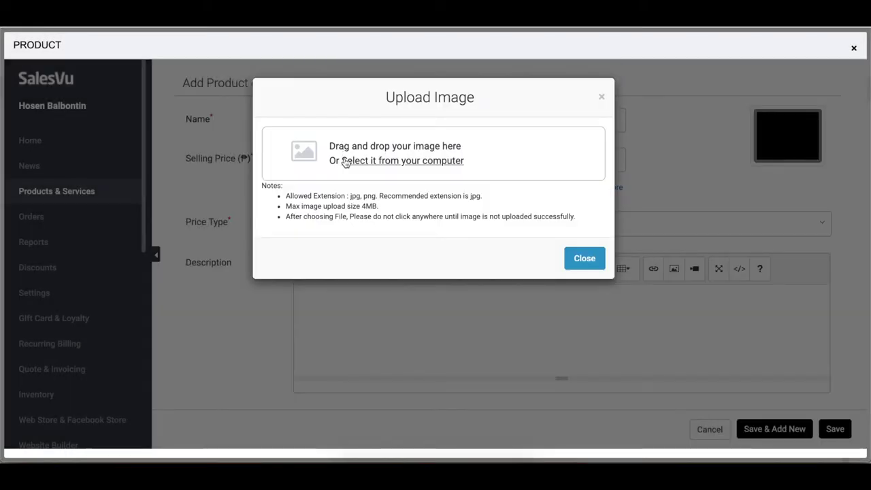
left_click(345, 162)
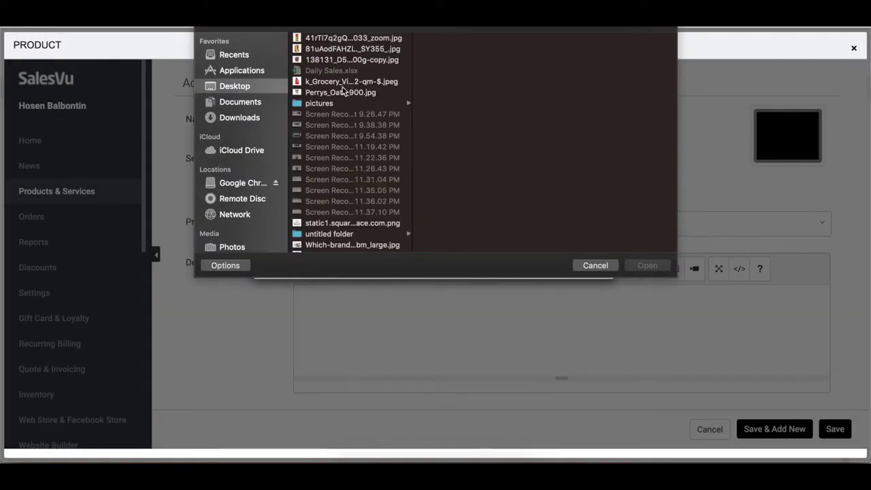
left_click(350, 60)
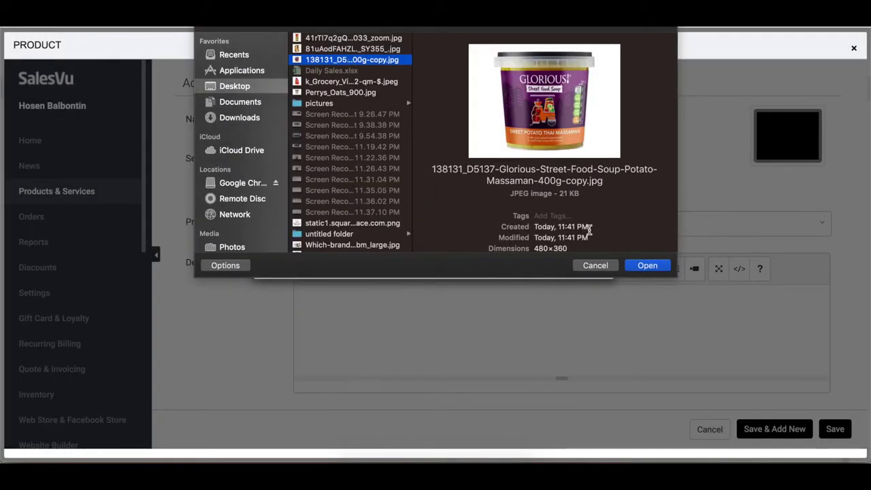
left_click(656, 267)
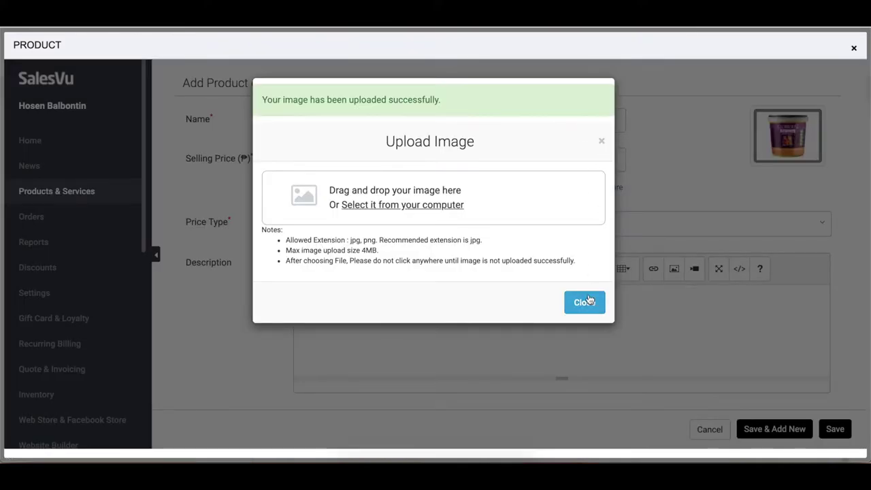
left_click(585, 299)
- Name the product "Soup" and set its selling price to 300
left_click(513, 120)
type("Soup")
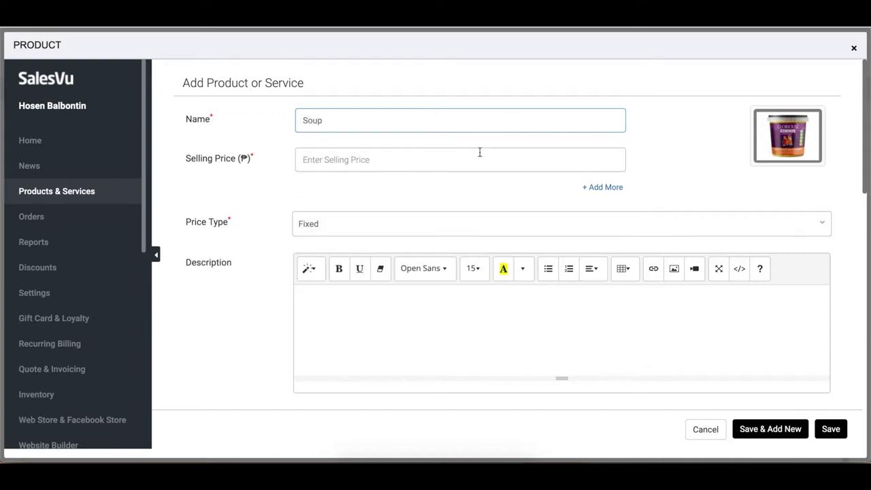
left_click(480, 153)
type("300")
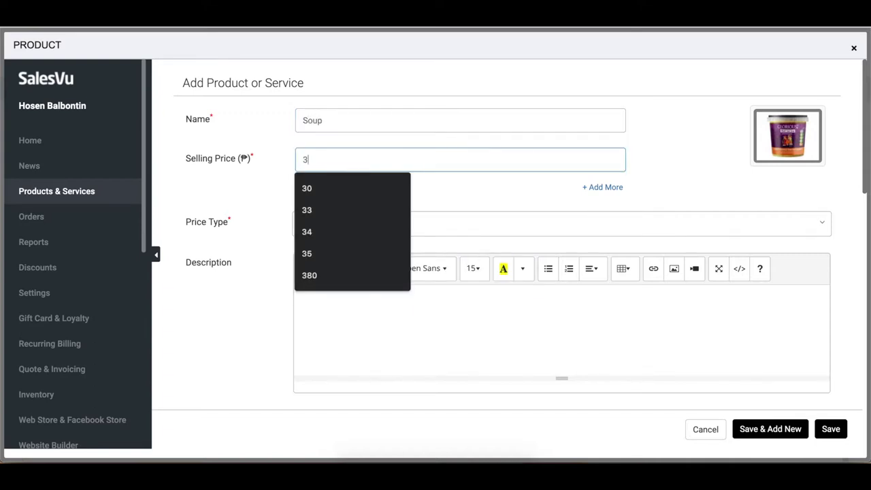
scroll(507, 365, "down", 2)
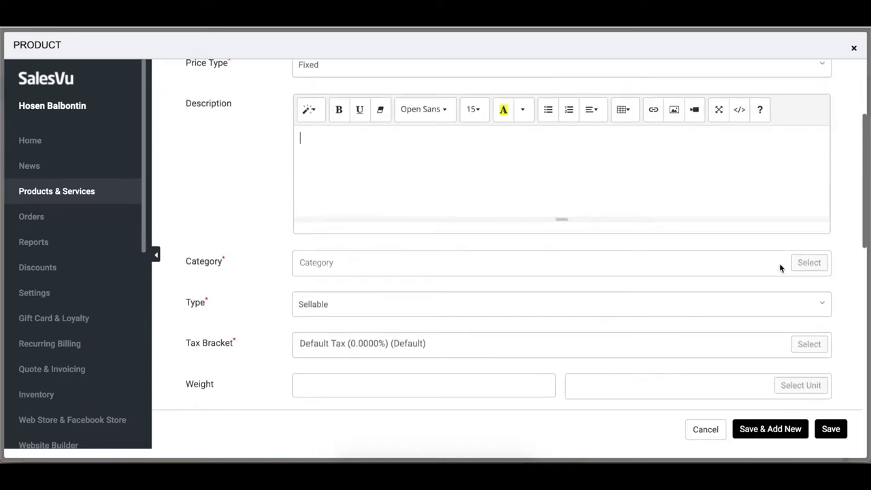
- Create a "Soup" category, assign it to the soup product, and save the product so that a new entry opens
left_click(808, 263)
left_click(367, 169)
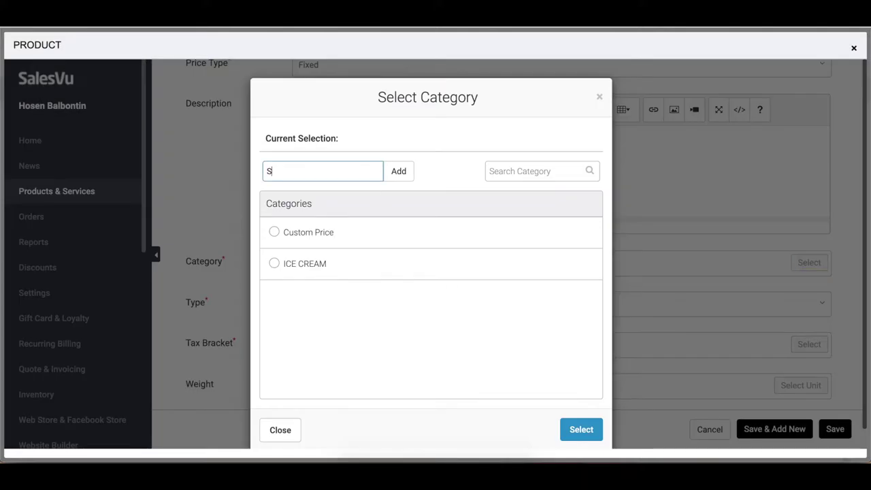
left_click(401, 172)
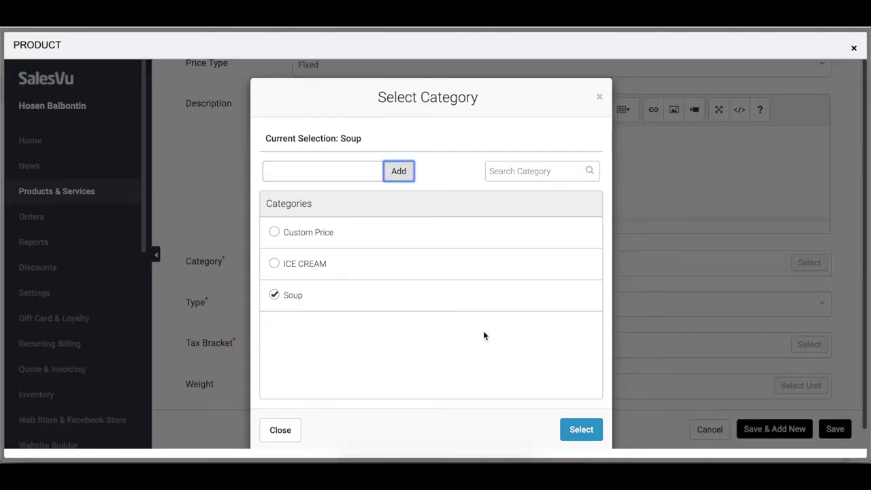
left_click(575, 428)
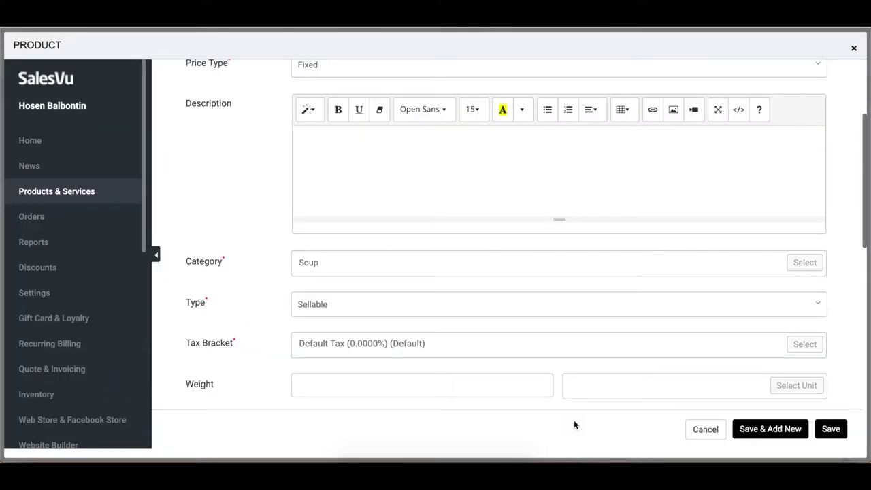
right_click(635, 360)
left_click(755, 426)
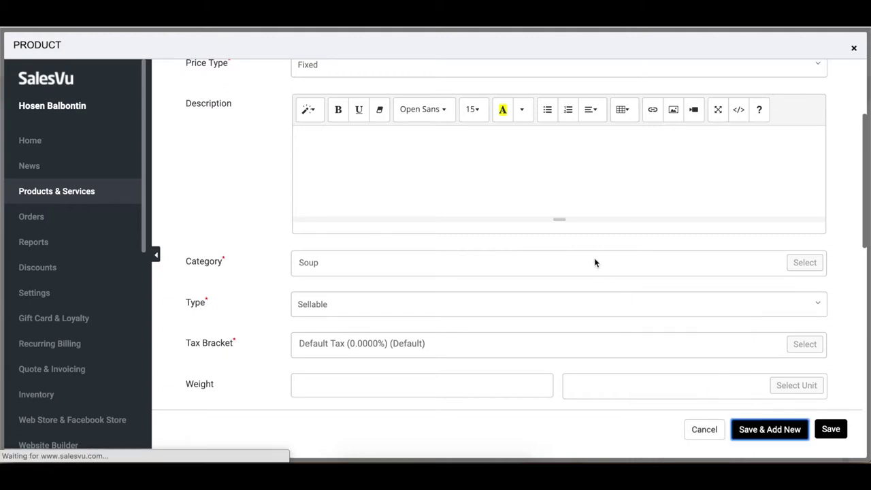
- Upload 81uAodFAHZL._SY355_.jpg from the Desktop as the image of the new product
mouse_move(762, 192)
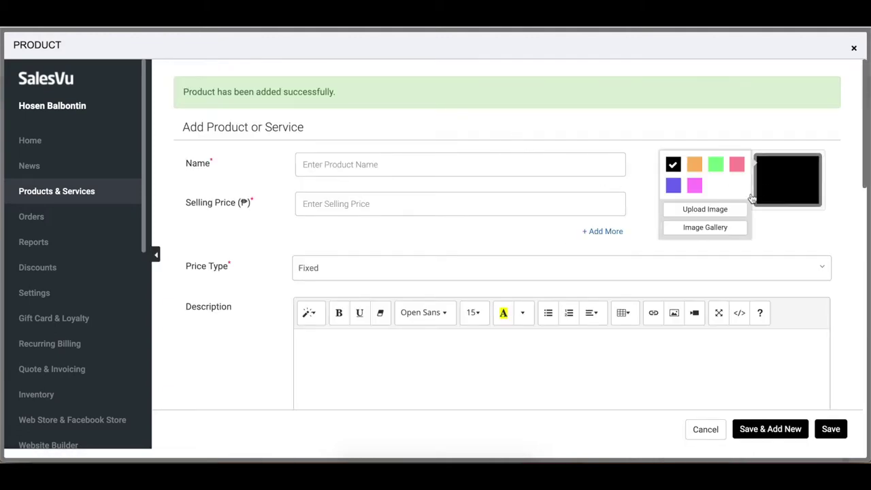
left_click(737, 208)
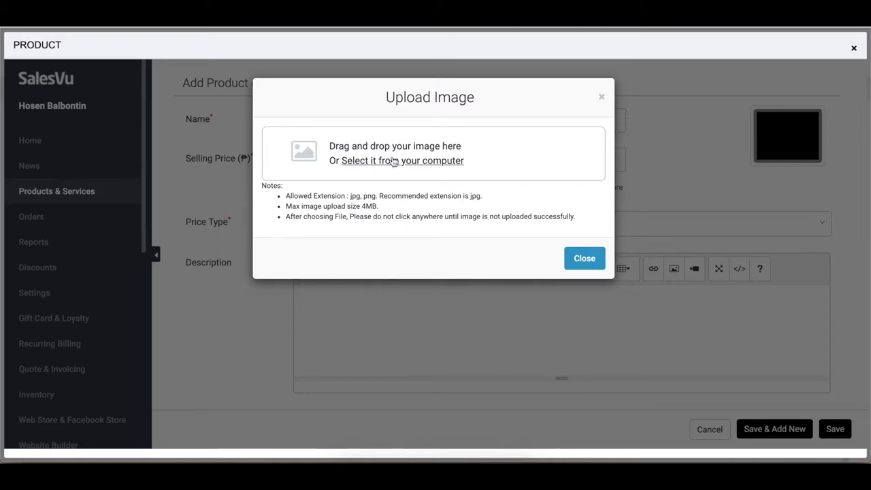
left_click(394, 160)
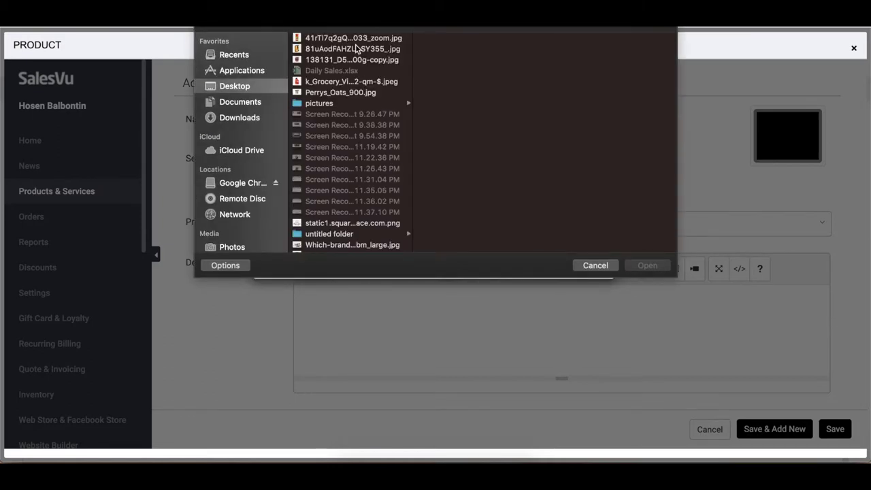
left_click(356, 49)
left_click(643, 264)
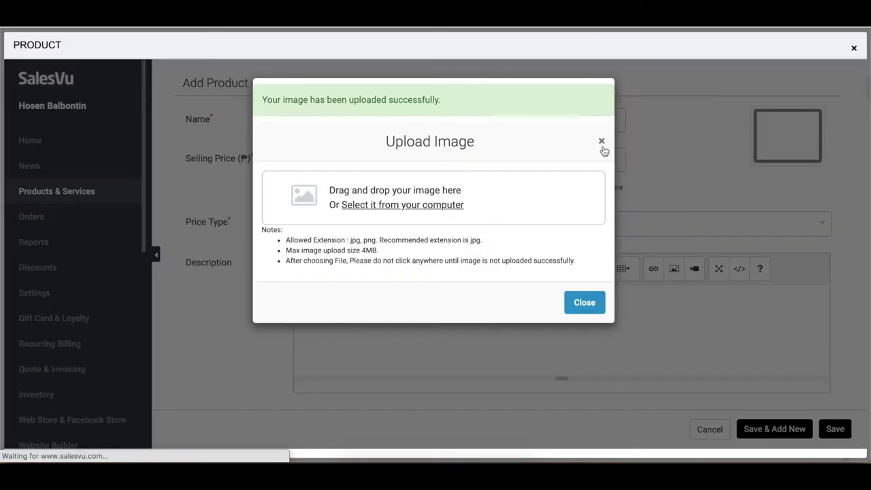
left_click(585, 301)
- Name the product "Cuban Coffee" and set its selling price to 500
left_click(509, 126)
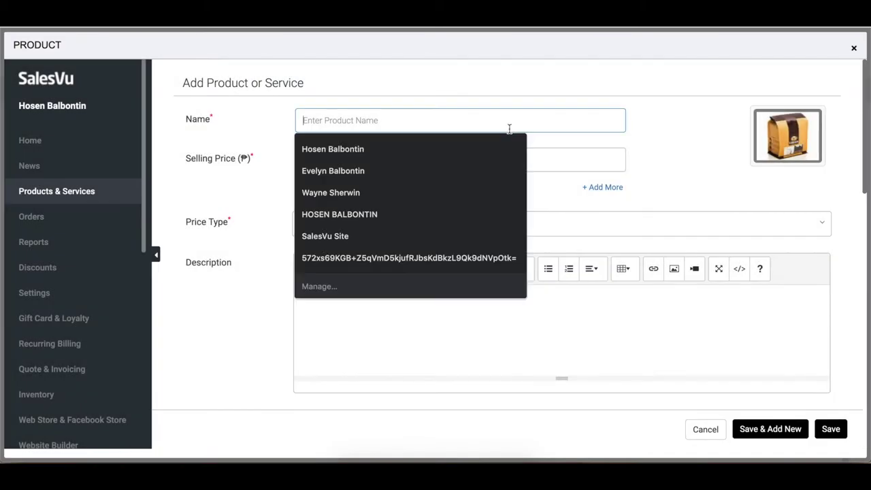
type("Cuban Coffee")
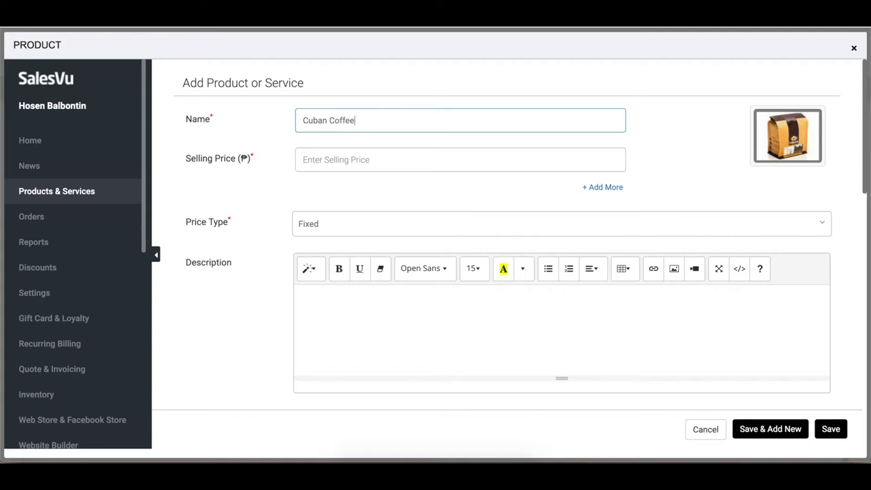
left_click(499, 161)
type("500")
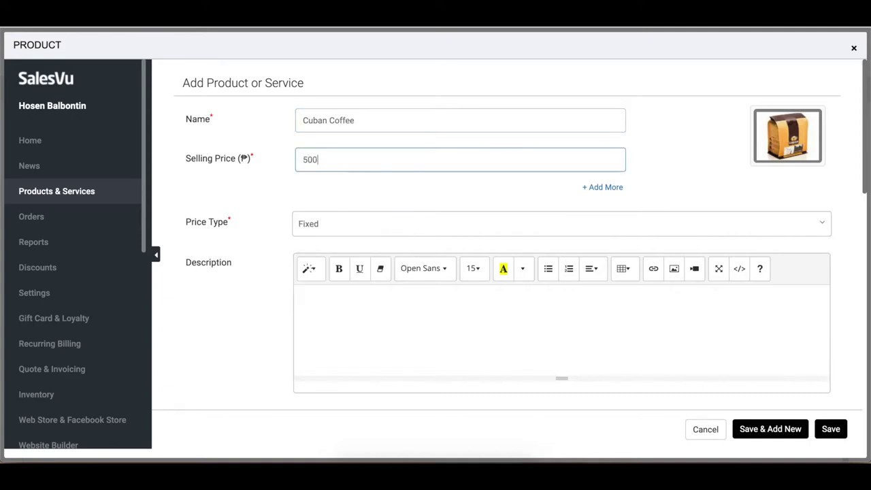
- Create a "COFFEE" category, assign it to the Cuban Coffee product, and save the product so that a new entry opens
scroll(605, 334, "down", 3)
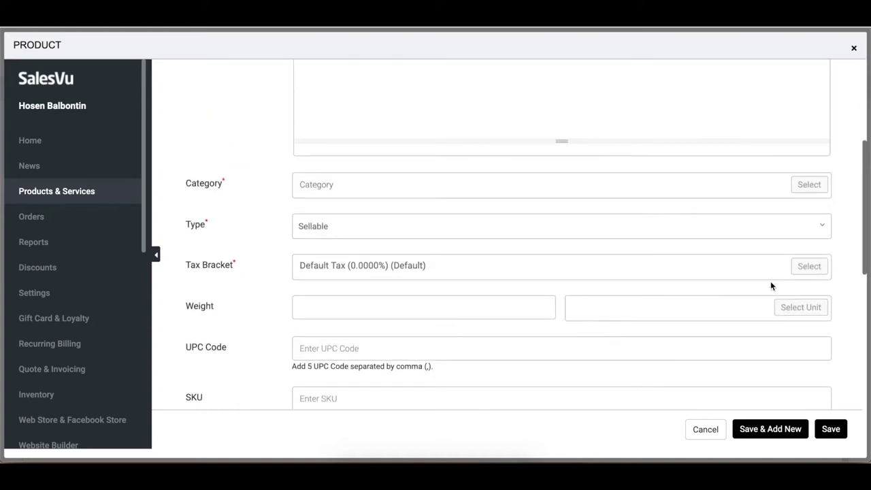
left_click(809, 184)
left_click(355, 171)
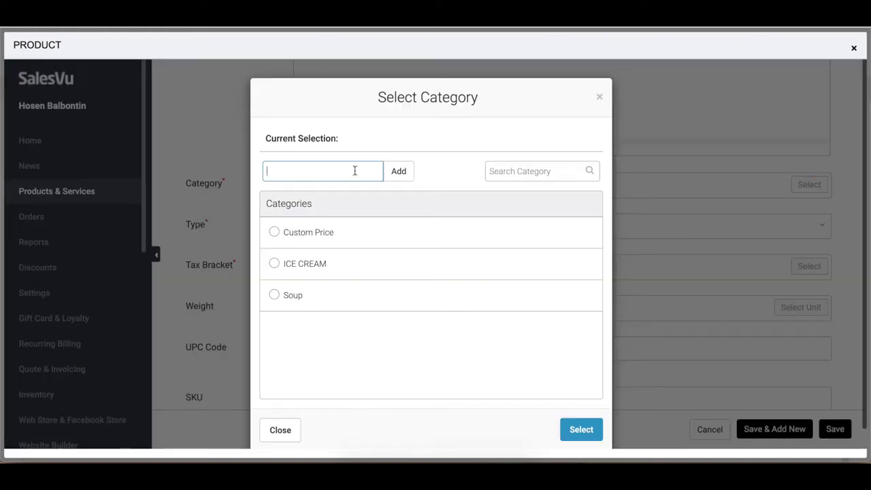
left_click(398, 170)
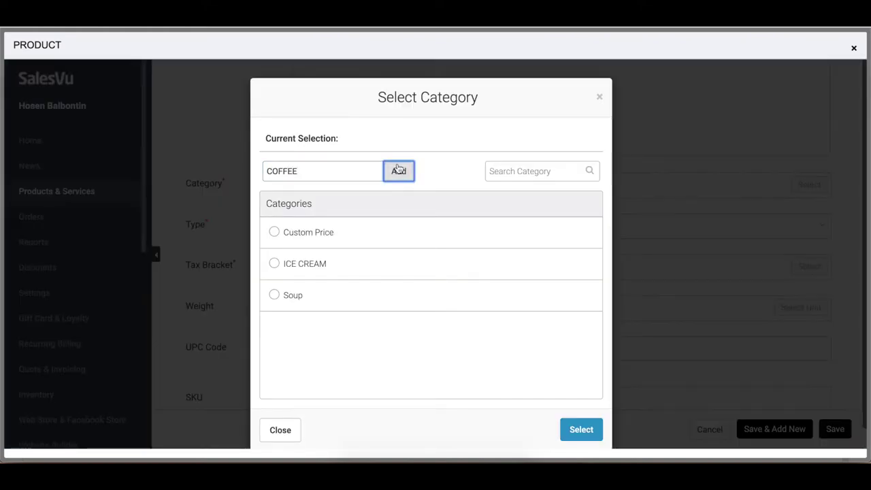
left_click(570, 427)
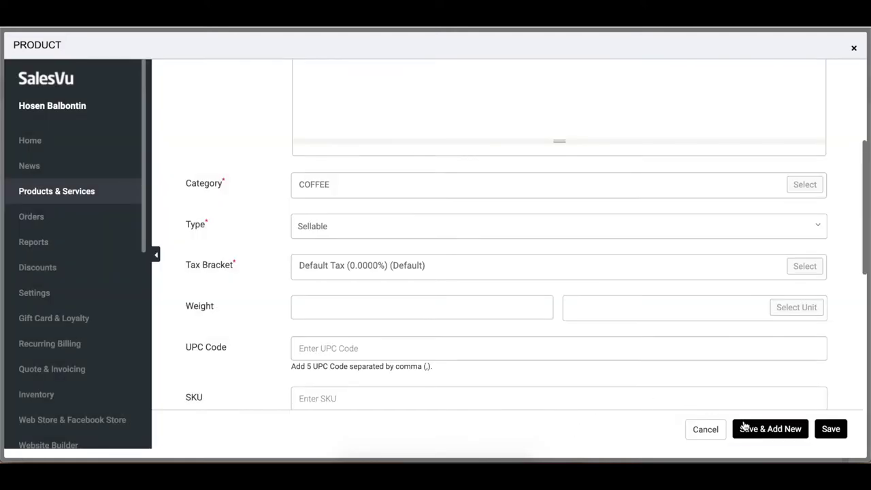
left_click(742, 428)
- Upload the curry paste picture 41rTl7q2gQL._SY450__51033_zoom.jpg from the Desktop as the new product's image
mouse_move(799, 165)
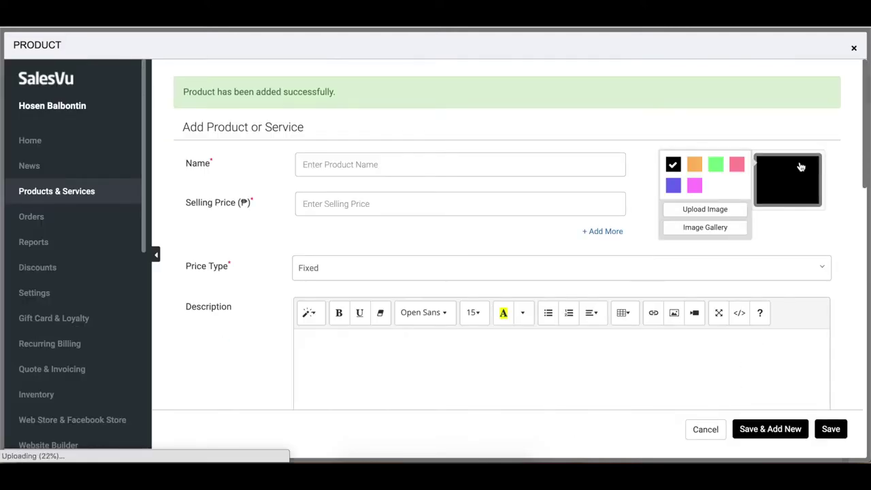
left_click(711, 210)
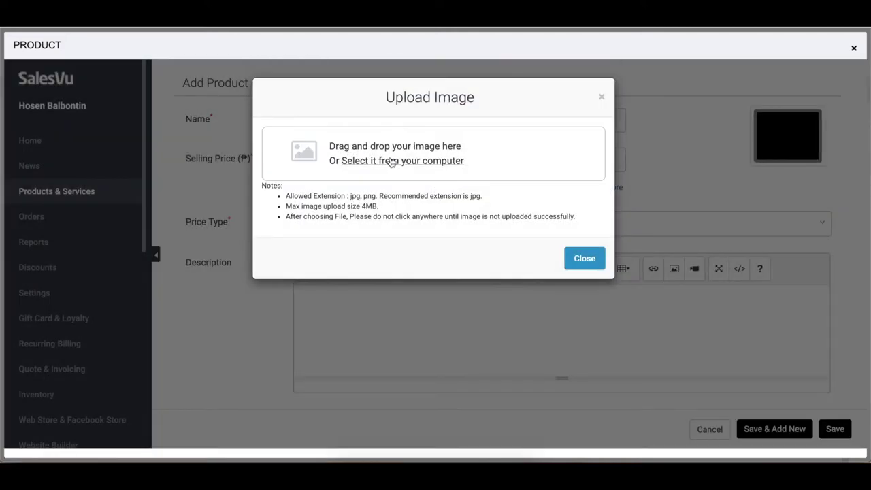
left_click(381, 120)
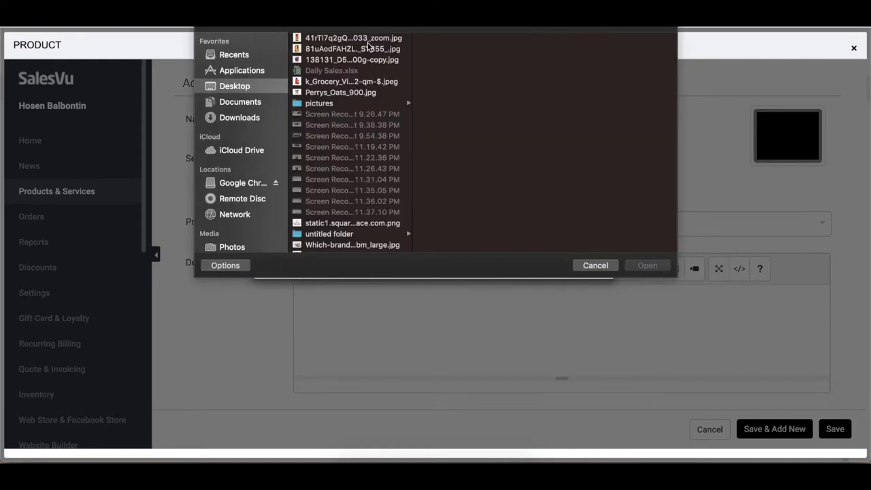
left_click(367, 39)
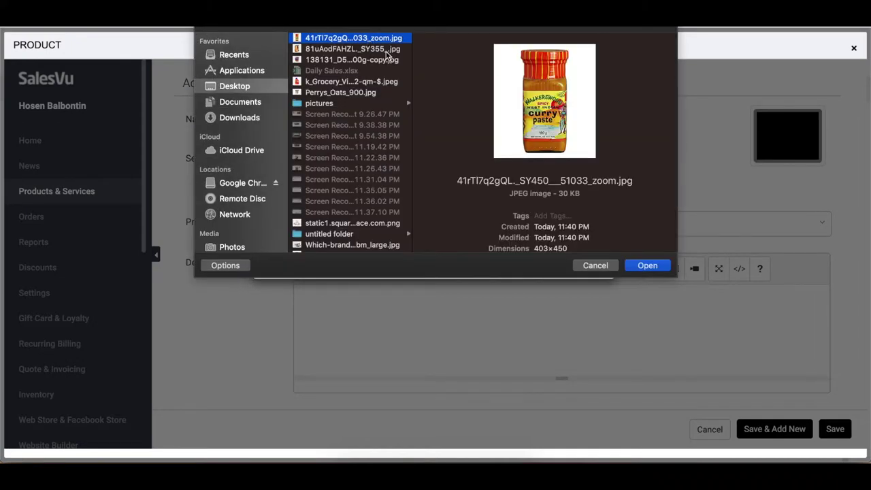
left_click(637, 266)
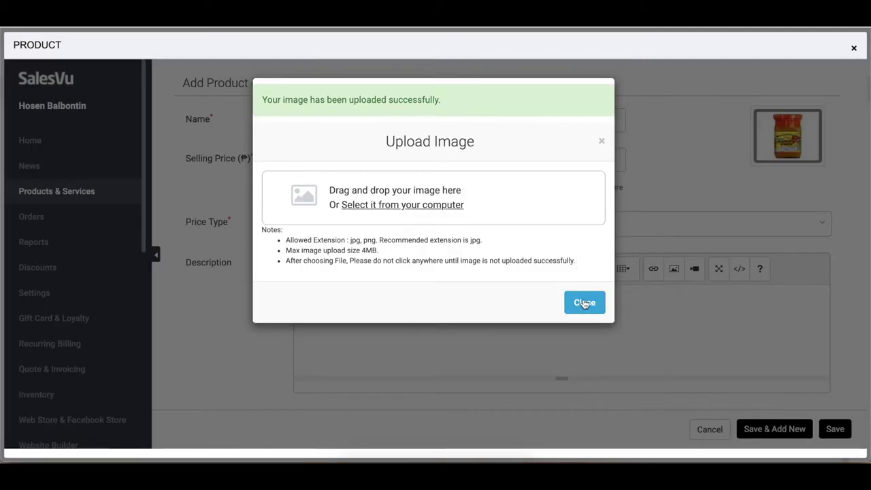
left_click(584, 304)
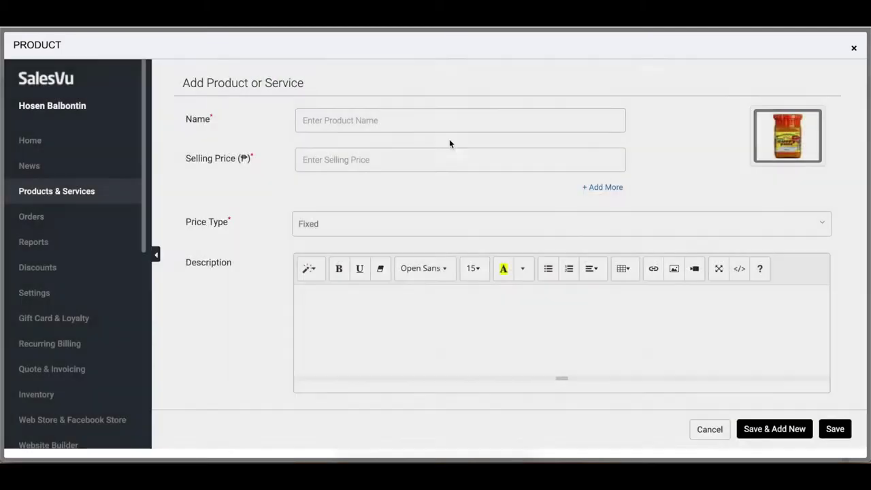
- Name the product "Curry Paste" and set its selling price to 100
left_click(436, 120)
type("Curry Paste")
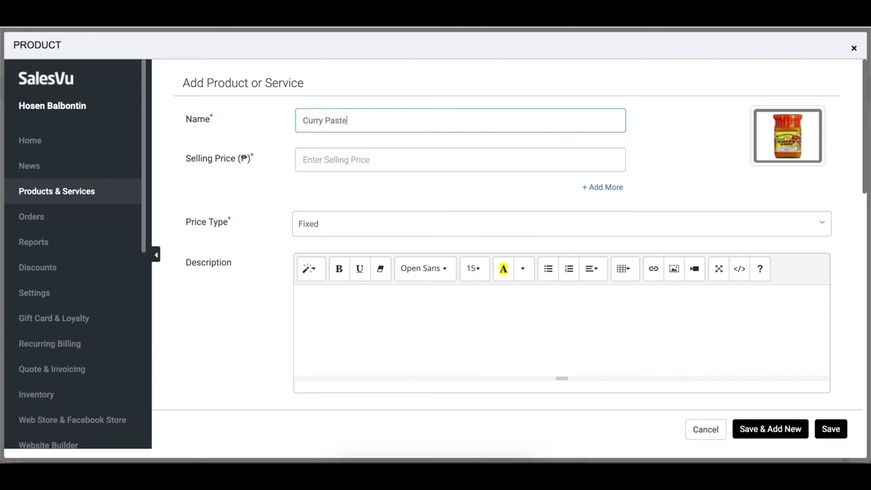
key("Tab")
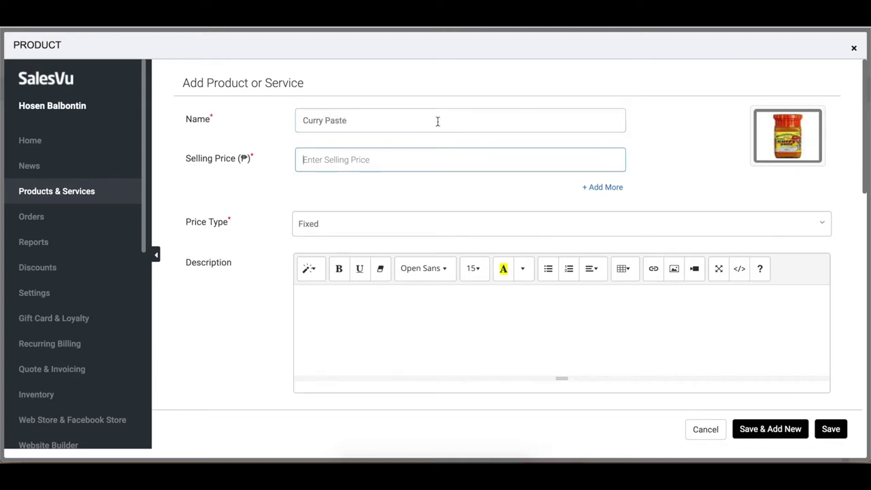
type("100")
- Create a "Condiments" category, assign it to the Curry Paste product, and save the product so that a new entry opens
scroll(505, 356, "down", 3)
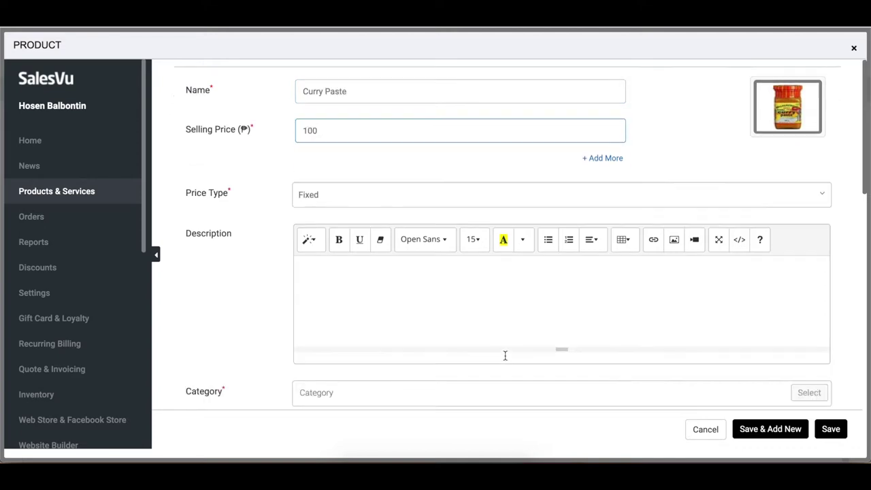
left_click(808, 222)
left_click(339, 170)
type("Condiment")
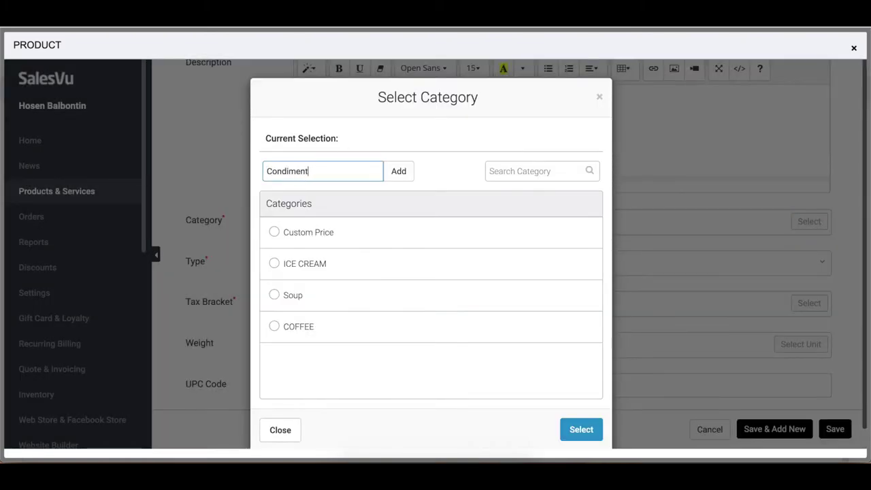
left_click(581, 430)
left_click(407, 217)
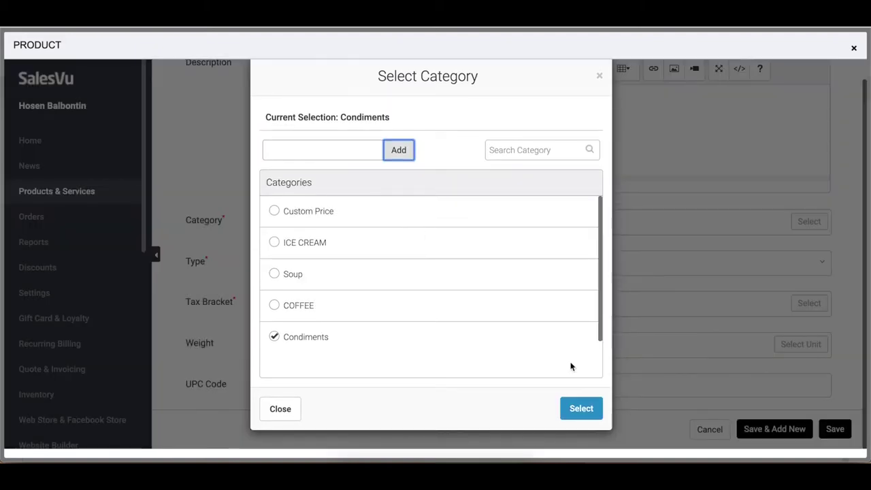
left_click(580, 410)
scroll(580, 284, "down", 2)
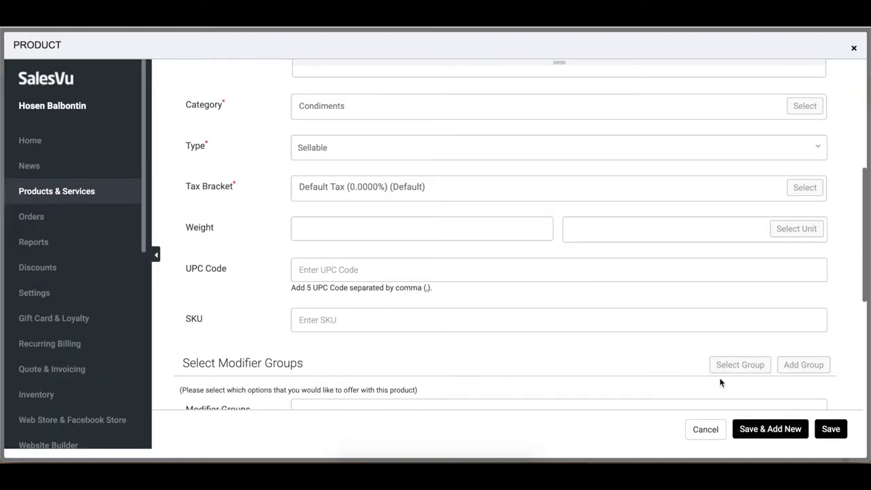
left_click(751, 427)
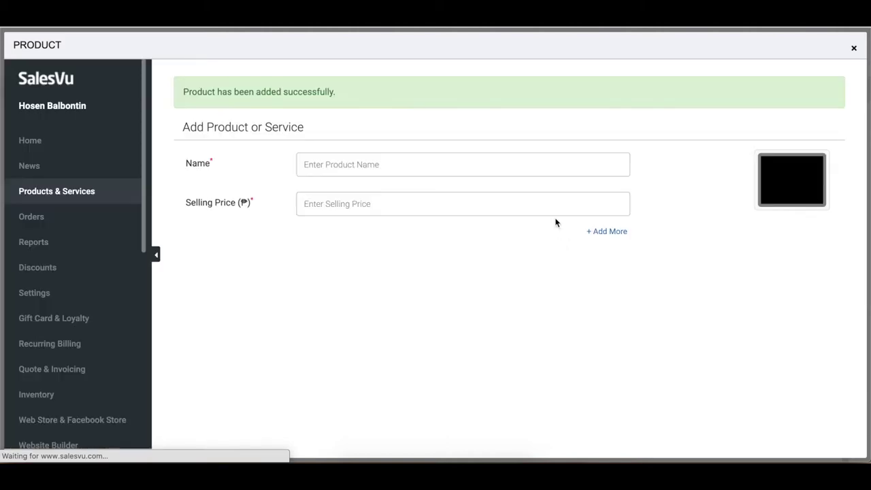
- Upload Which-brands-are-the-most-visible-in-the-meal-replacement-shake-space_wrbm_large.jpg from the Desktop as the image of the new product
mouse_move(769, 186)
left_click(741, 209)
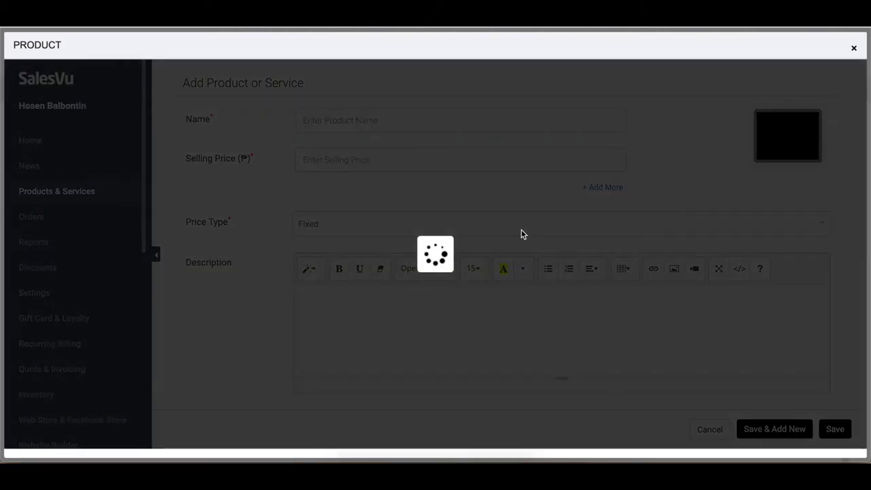
left_click(394, 167)
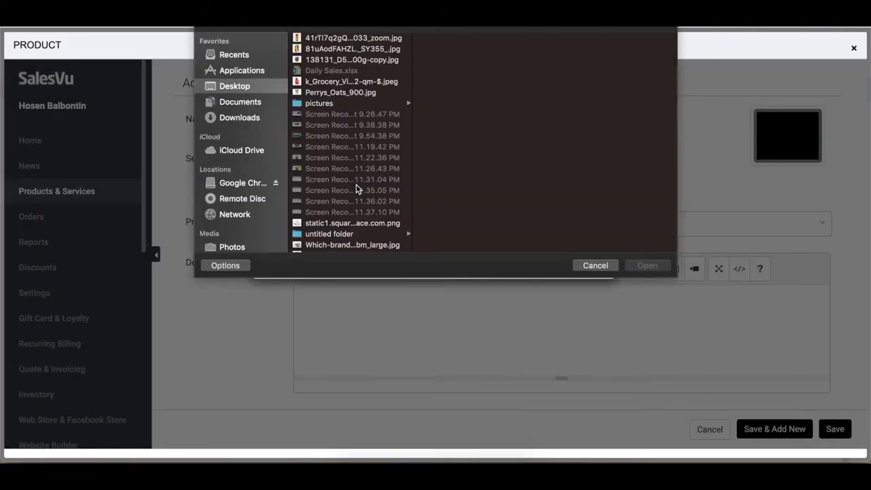
scroll(363, 211, "down", 1)
scroll(364, 213, "down", 1)
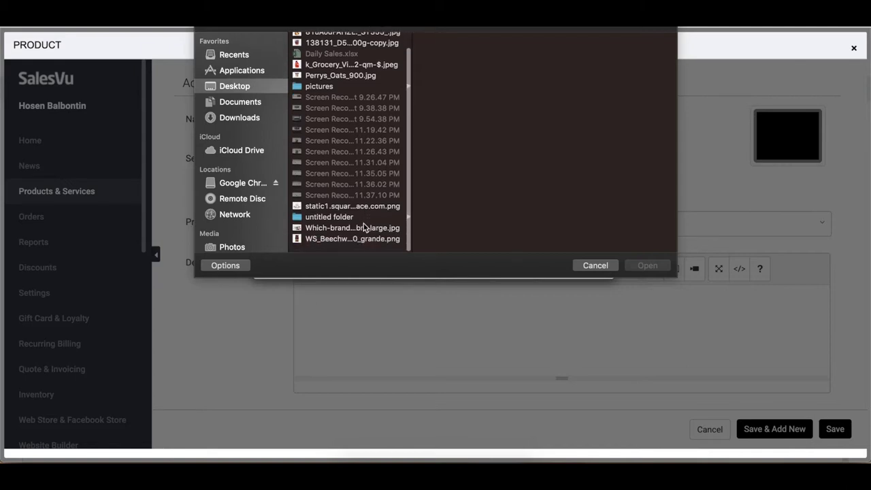
left_click(364, 239)
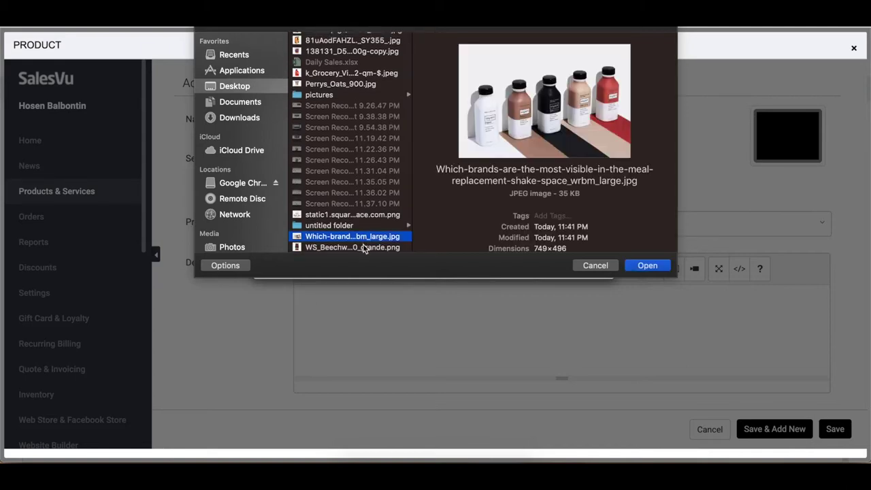
left_click(657, 266)
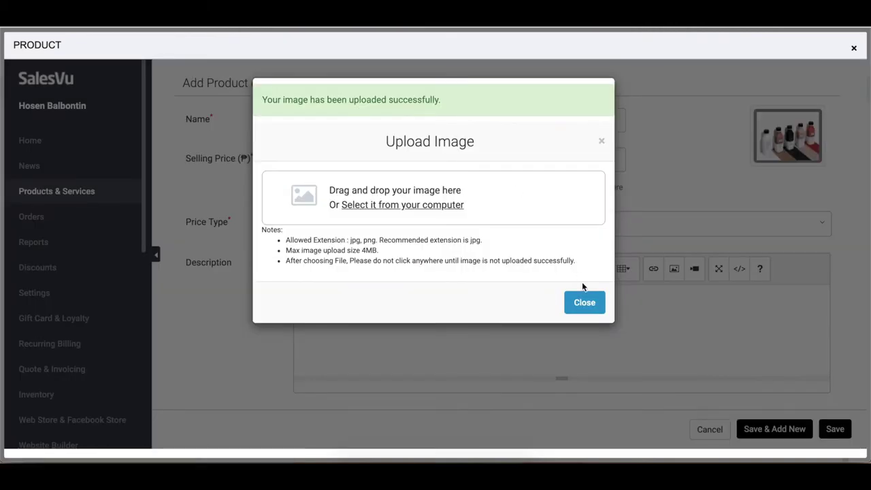
left_click(586, 299)
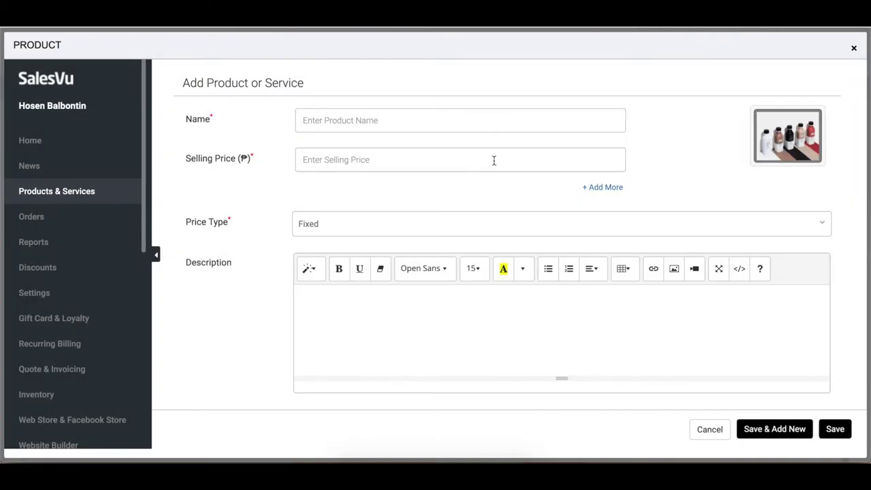
- Name the new product "Soylent Drinks" and set its selling price to 800
left_click(483, 119)
type("Soylent Drinks")
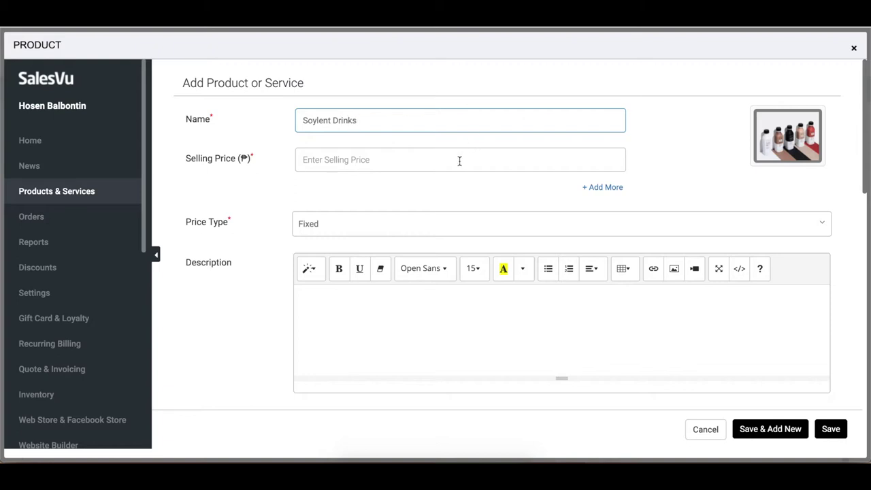
left_click(460, 161)
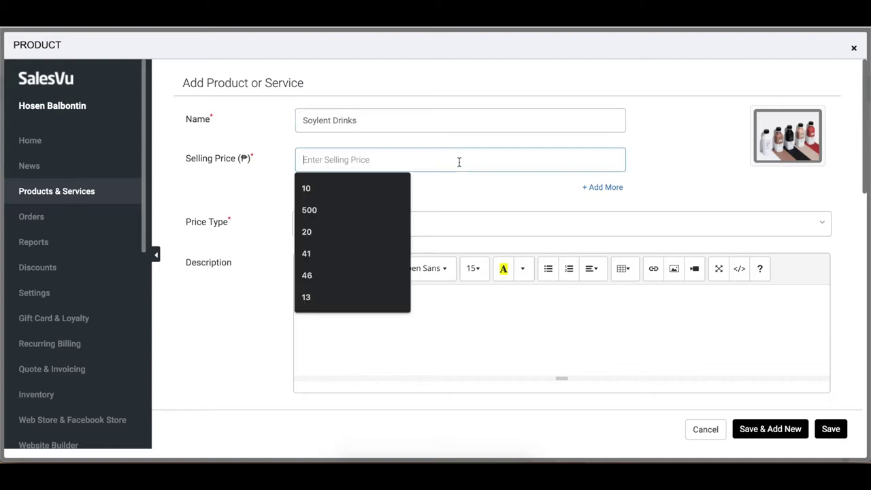
type("800")
left_click(463, 179)
- Enter "Pack of 5 meal replacement" as the description of the Soylent Drinks product
left_click(435, 343)
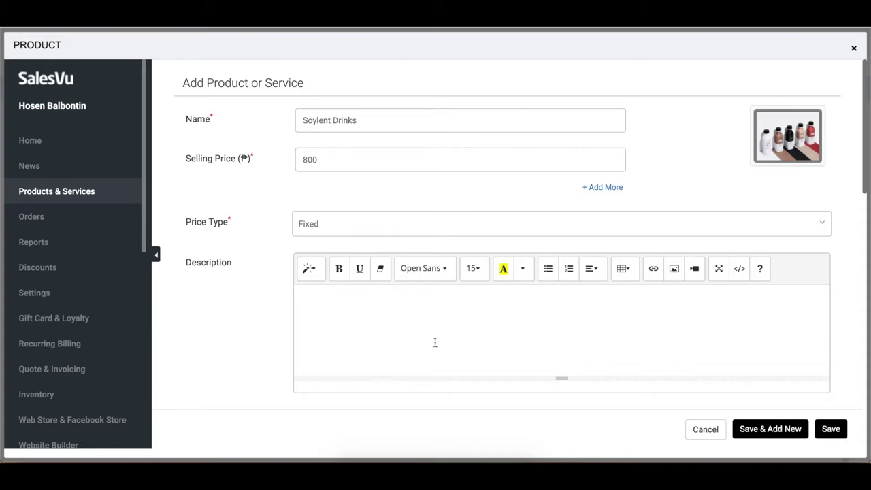
type("PAck")
key("BackSpace")
key("BackSpace")
type("of 5 meal replacement")
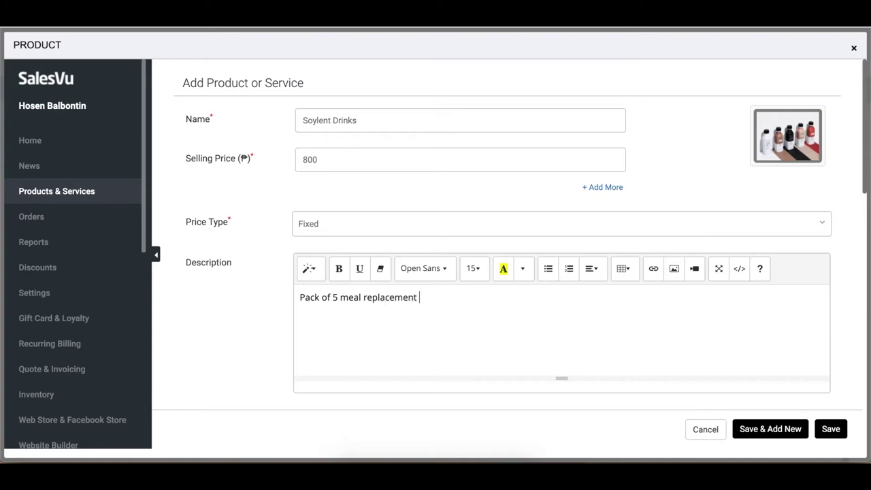
- Create a "Meal Replacement" category and assign it to the Soylent Drinks product
scroll(642, 149, "down", 5)
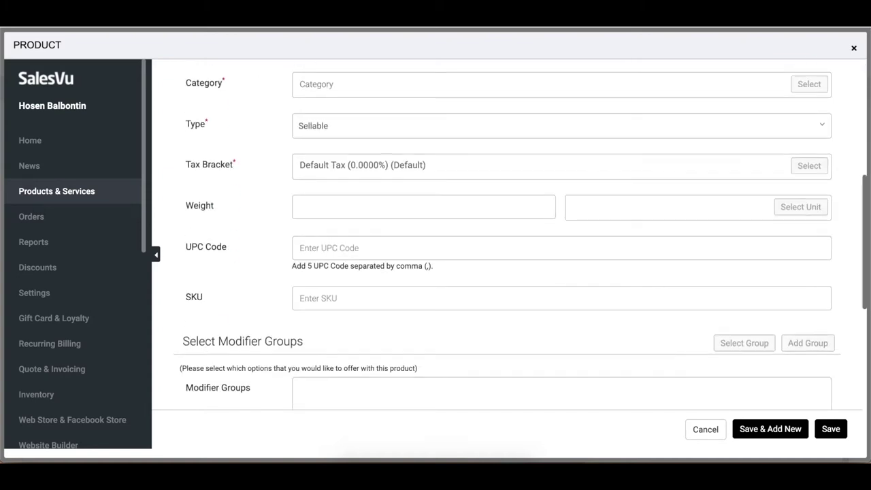
scroll(642, 148, "up", 1)
left_click(809, 142)
left_click(371, 170)
type("M")
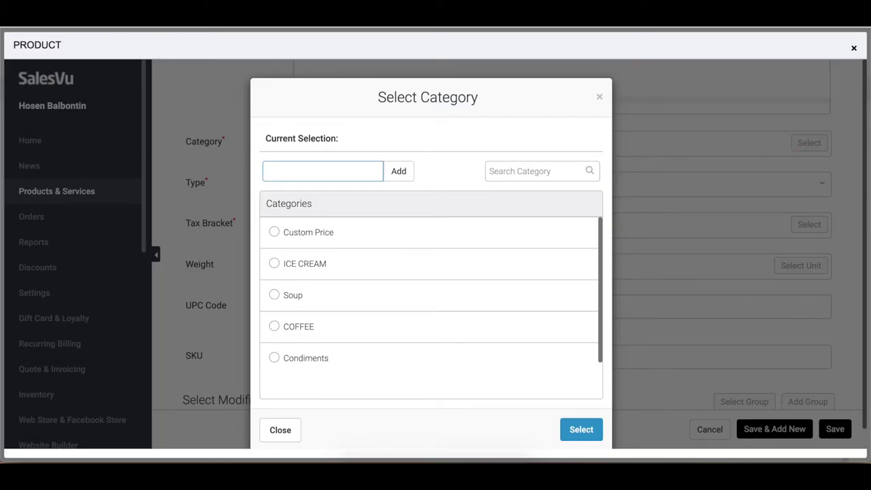
type("eal Replacement")
left_click(399, 172)
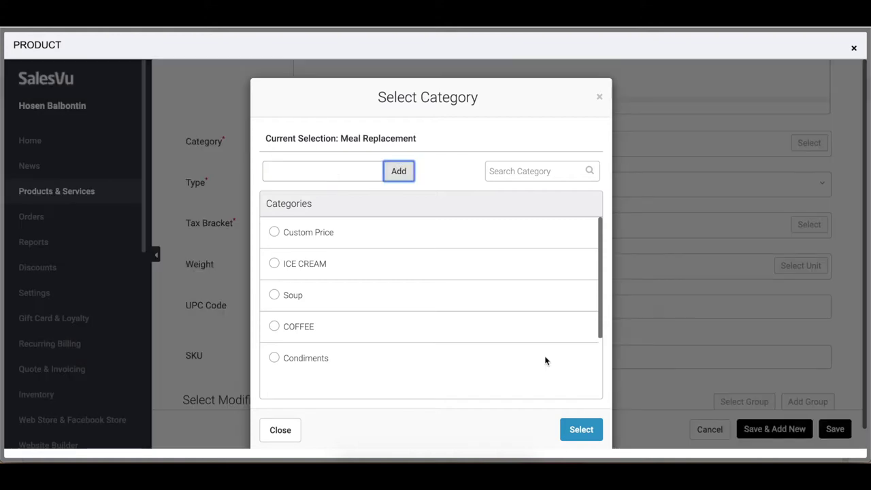
left_click(582, 437)
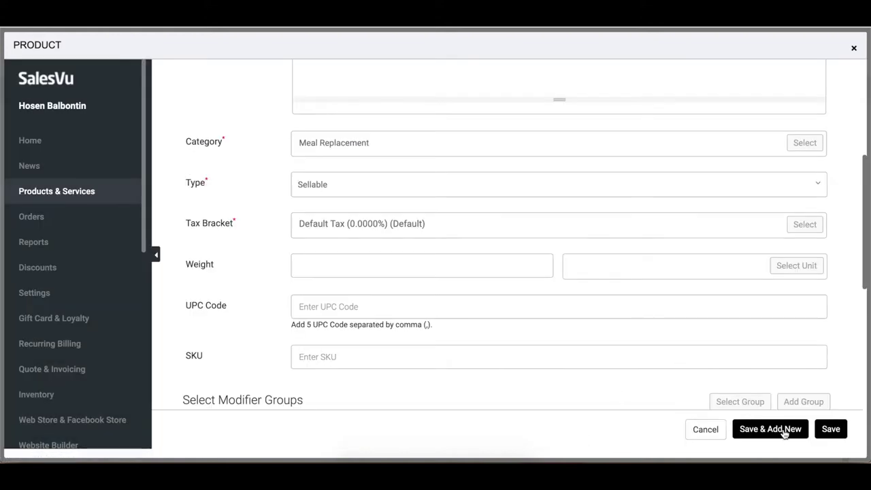
- Add a modifier group named "Flavor Packs" to the Soylent Drinks product
scroll(805, 311, "down", 7)
scroll(805, 311, "up", 3)
left_click(792, 96)
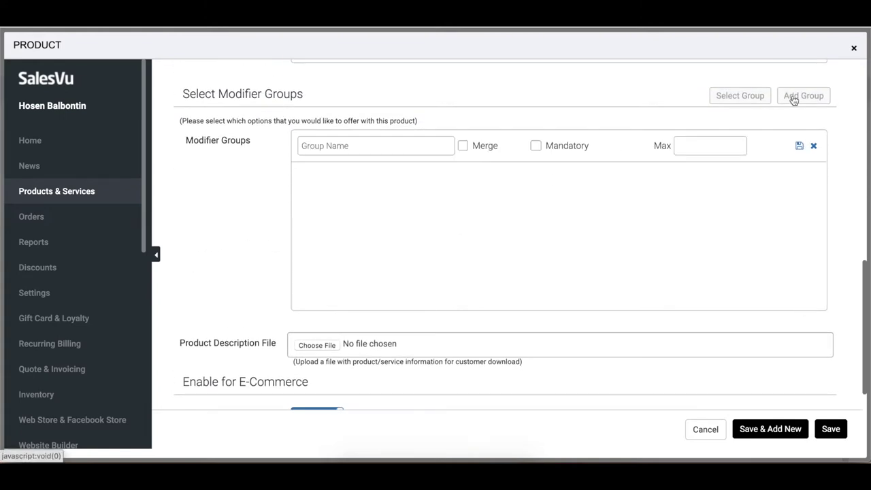
left_click(428, 147)
type("Flavors")
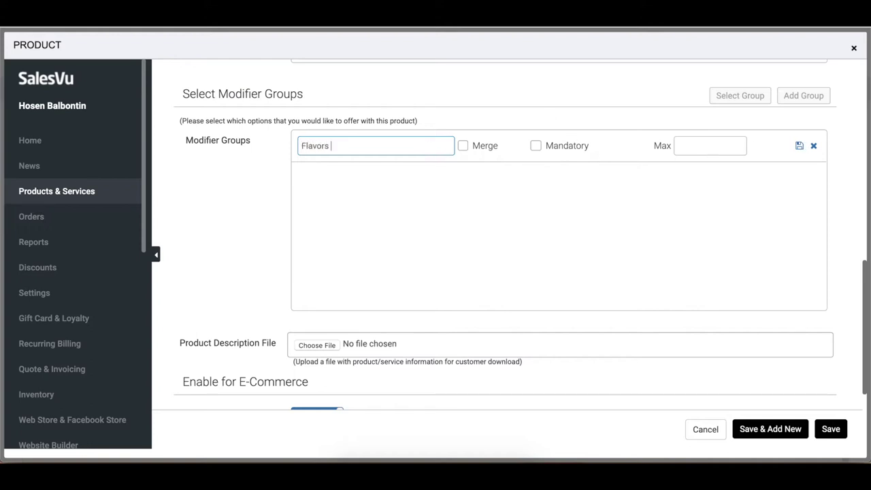
type("ck")
key("BackSpace")
type("ks")
left_click(806, 95)
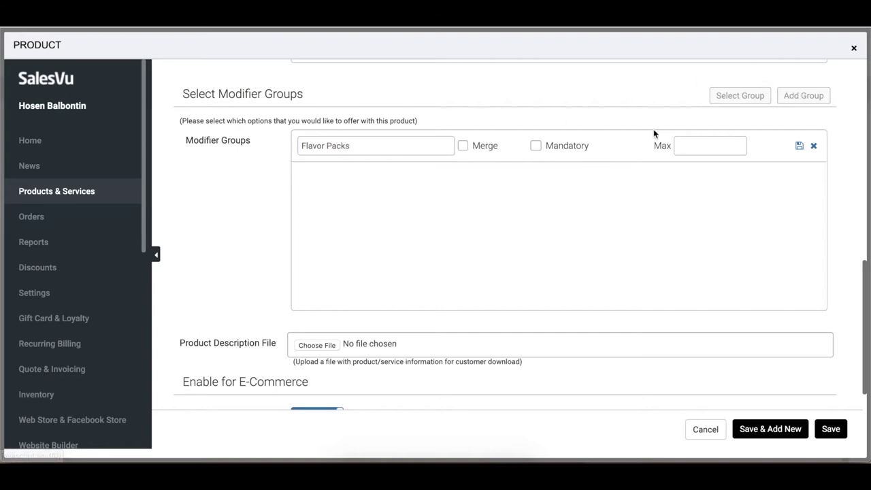
left_click(798, 145)
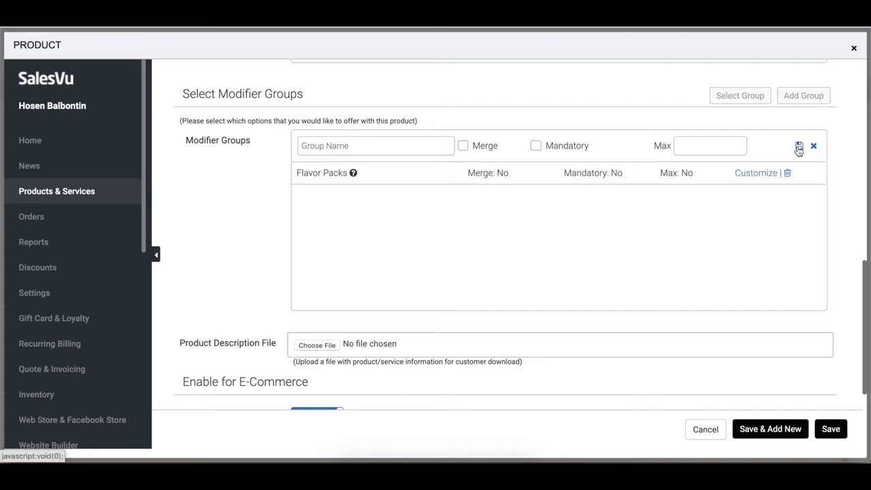
- Customize the Flavor Packs group by adding the items "All Coffee" and "Mix Coffee and Vanilla"
left_click(749, 173)
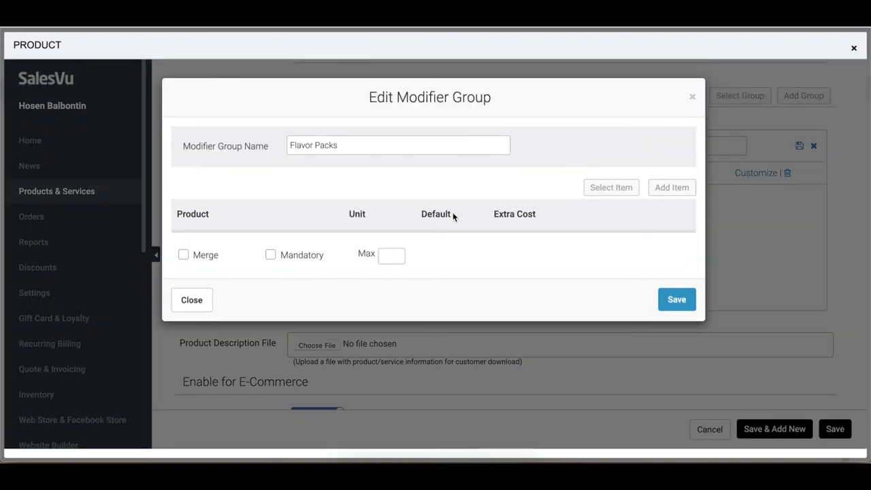
left_click(672, 187)
type("All Coffee")
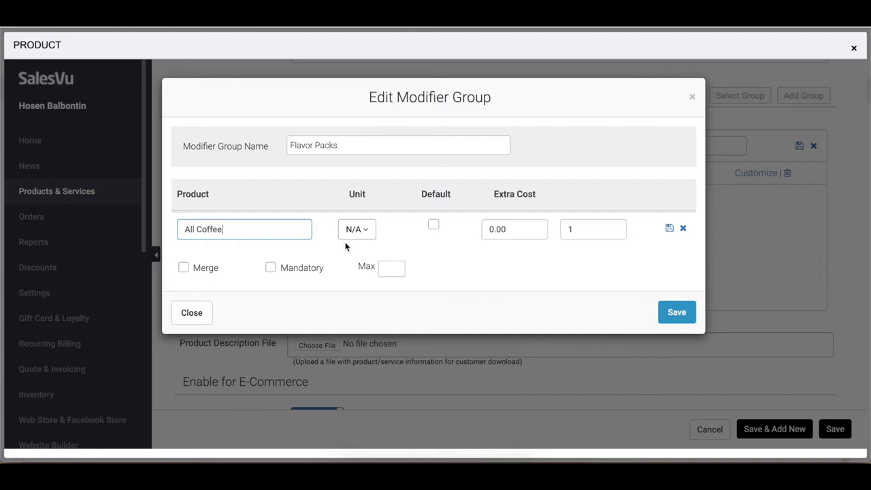
left_click(669, 229)
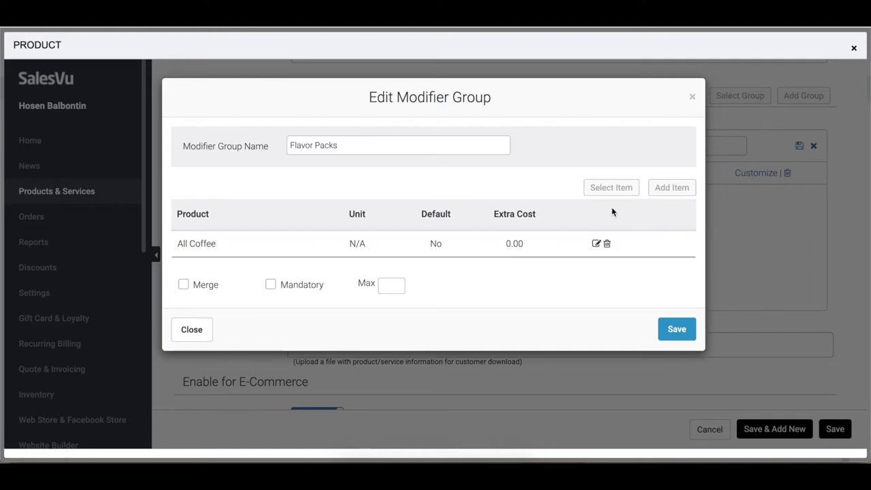
left_click(671, 187)
type("Mix")
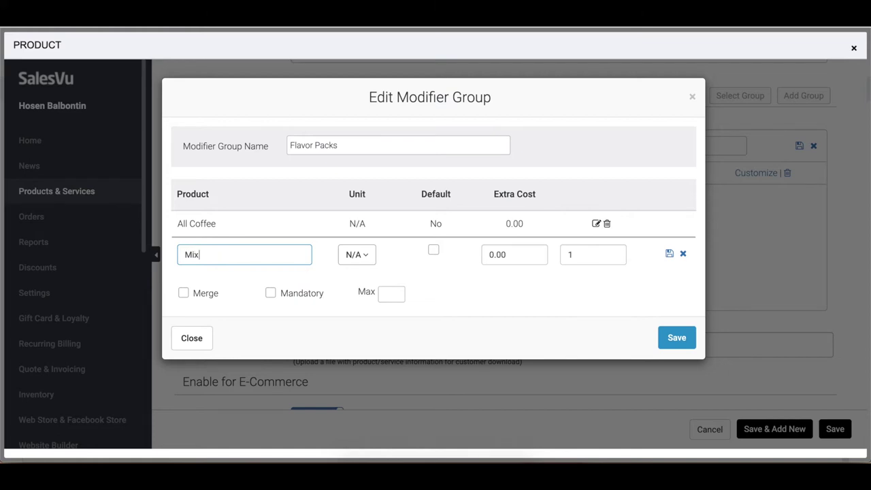
type(" Coffee and Vanilla")
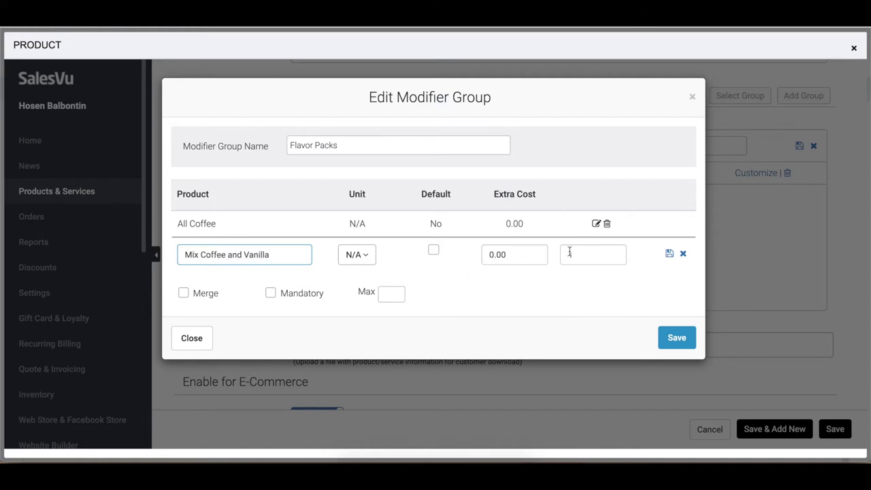
left_click(668, 253)
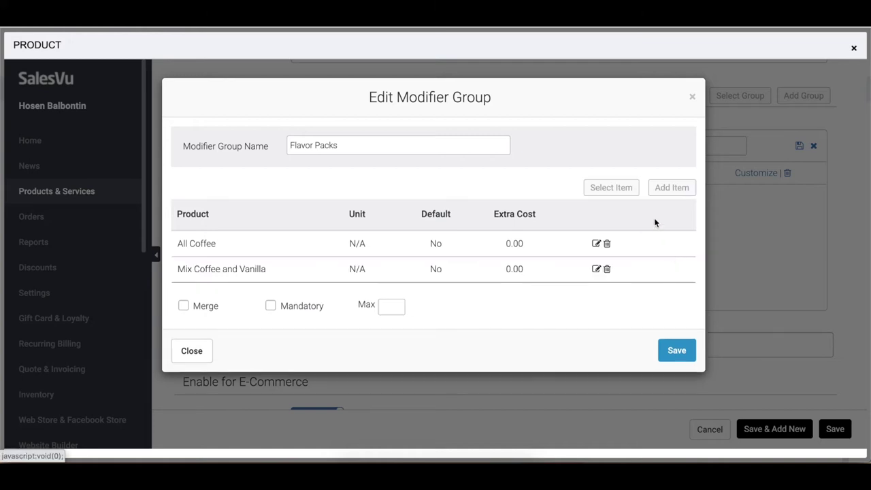
- Add a "Just Chocolate" item to the Flavor Packs group and save the group
left_click(671, 188)
type("Just Chocolat")
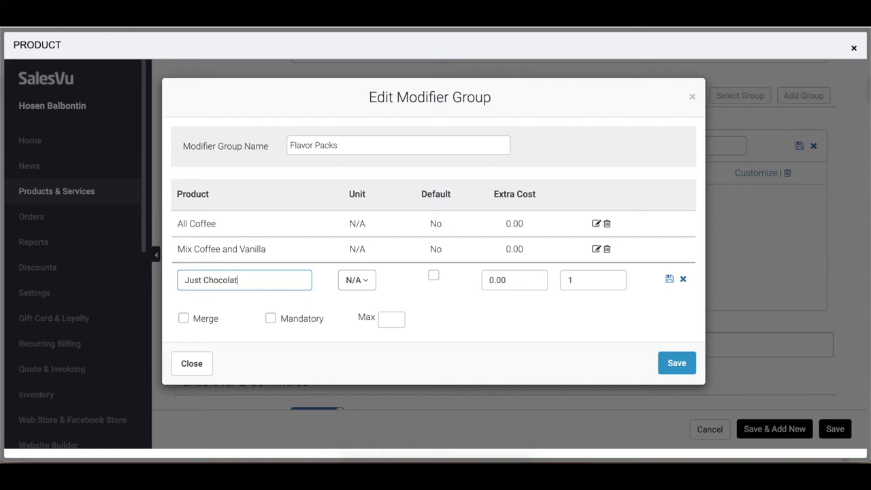
type("e")
left_click(669, 279)
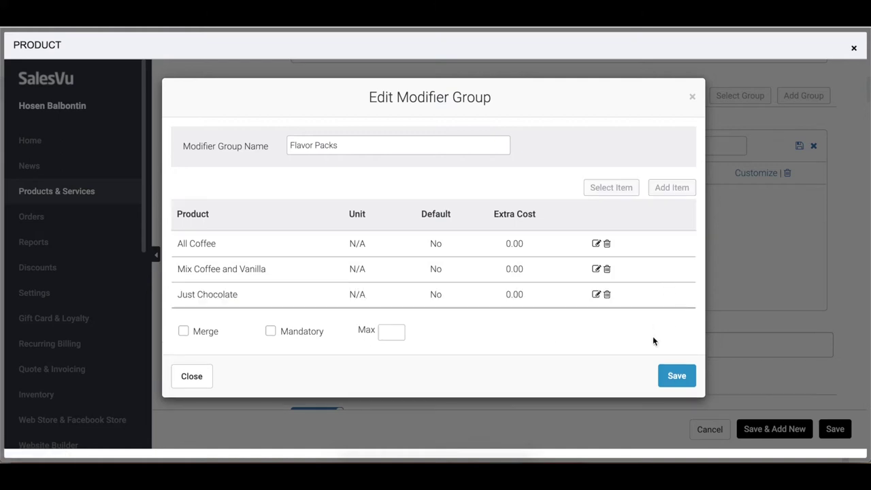
left_click(670, 373)
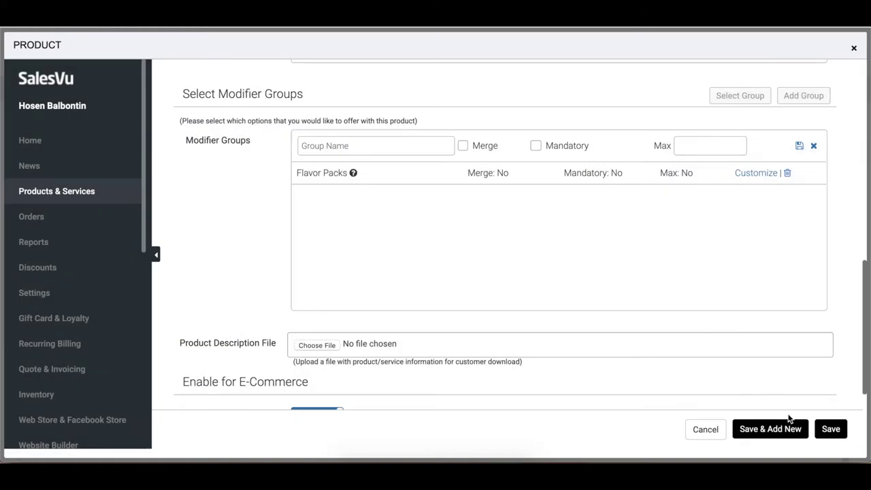
- Save the Soylent Drinks product, check the product listing, and return to the website editor
left_click(828, 430)
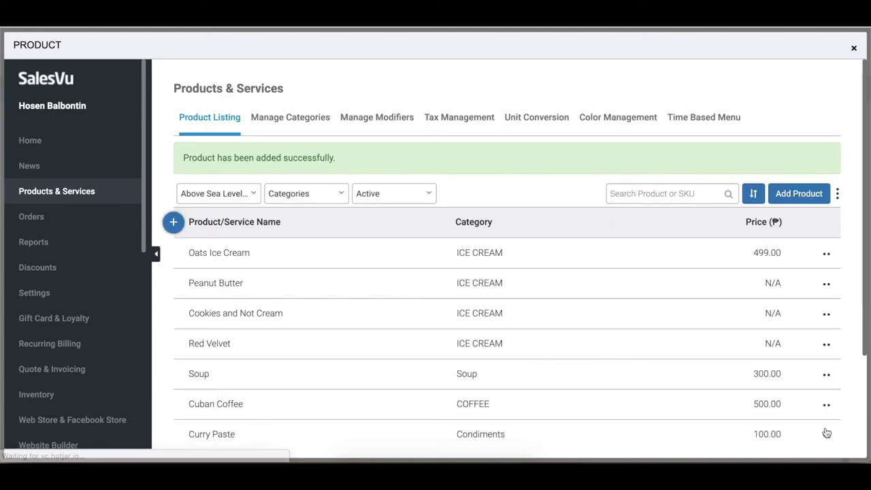
scroll(656, 388, "down", 2)
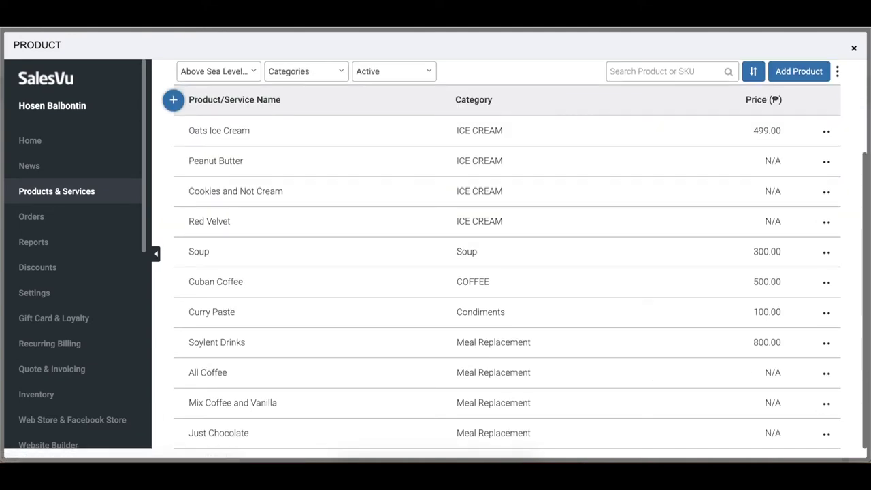
left_click(854, 50)
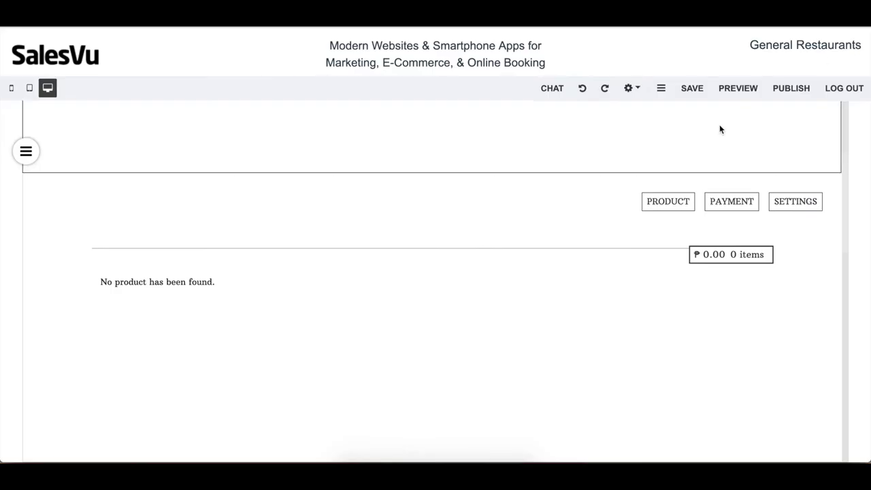
- Open the web store's payment options, save them as they are, and return to the website editor
left_click(727, 200)
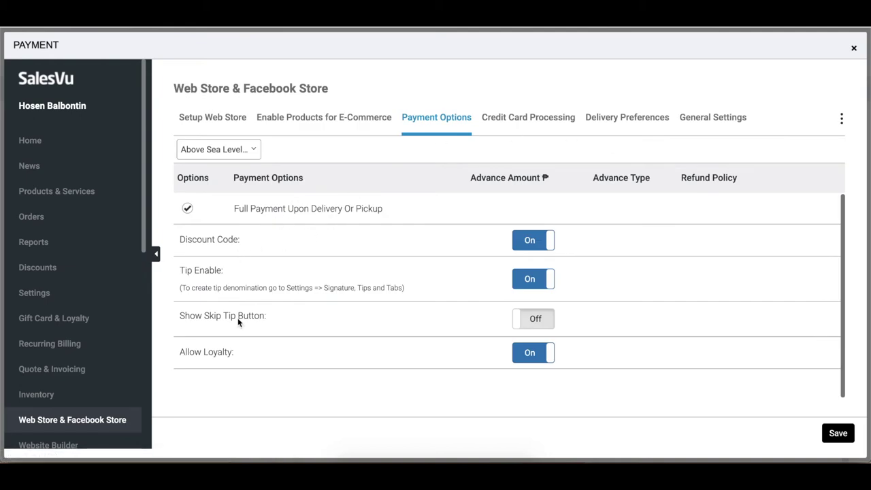
left_click(838, 432)
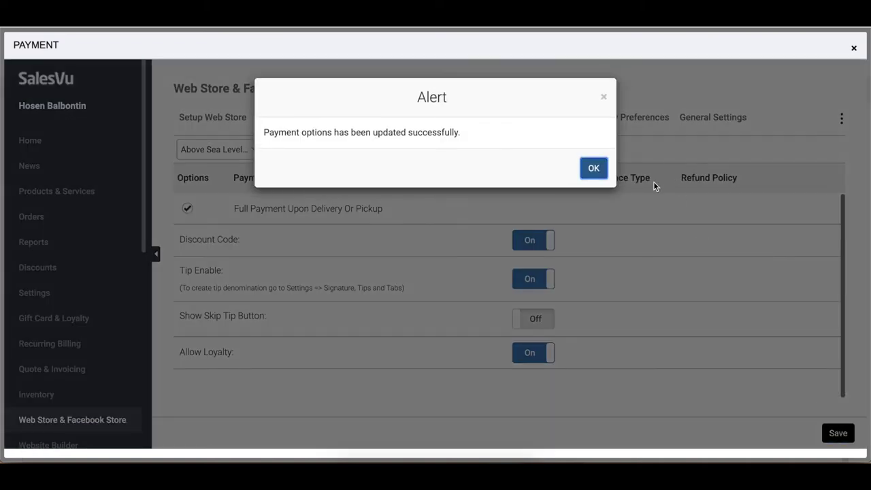
left_click(593, 168)
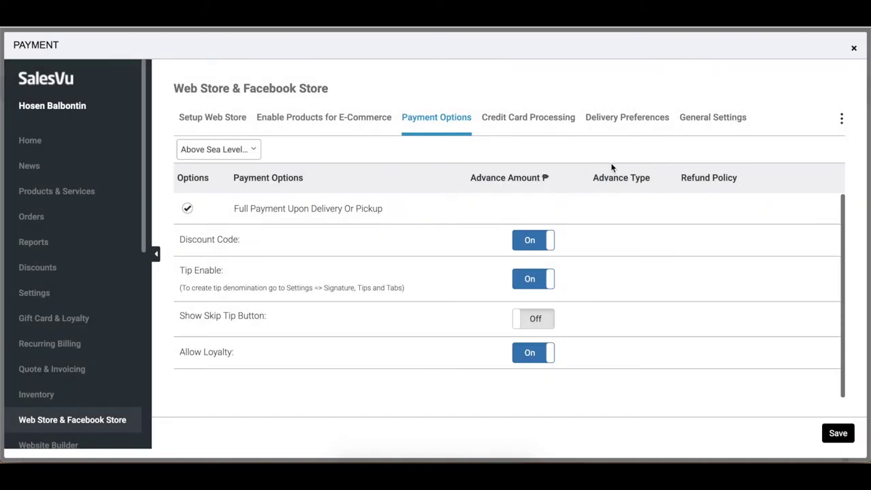
left_click(853, 49)
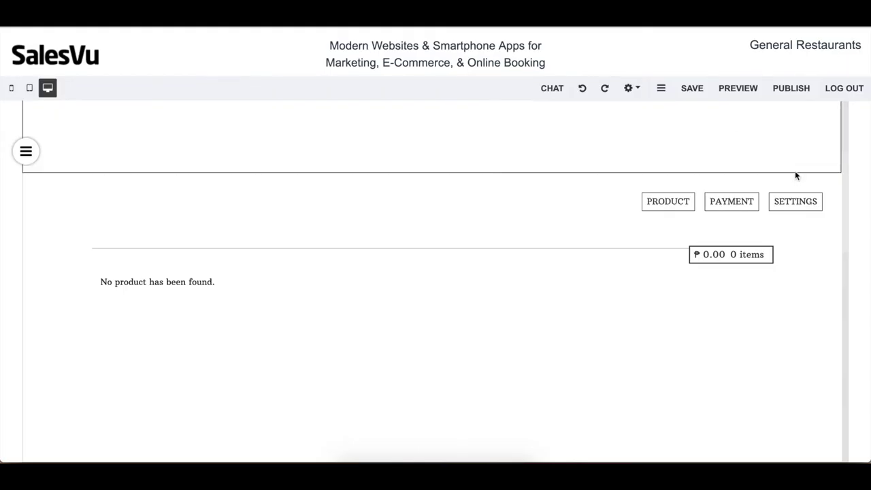
- Open the web store's general settings, save them as they are, and return to the website editor
left_click(791, 202)
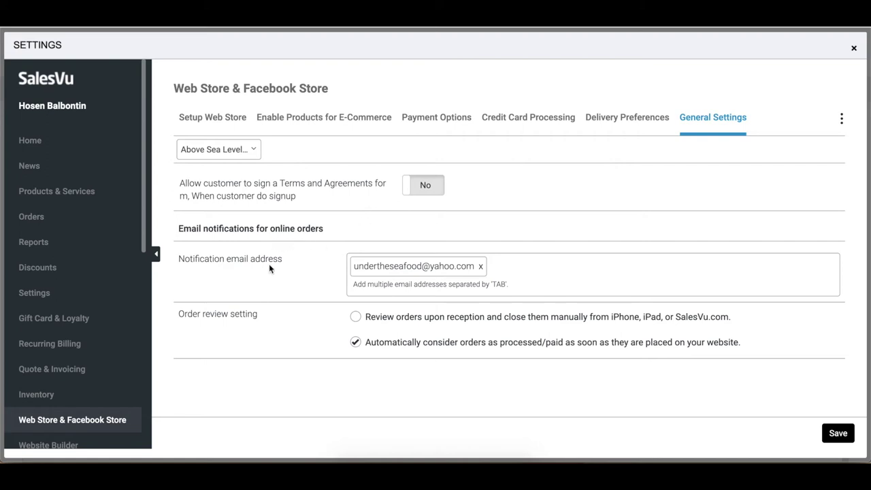
left_click(838, 433)
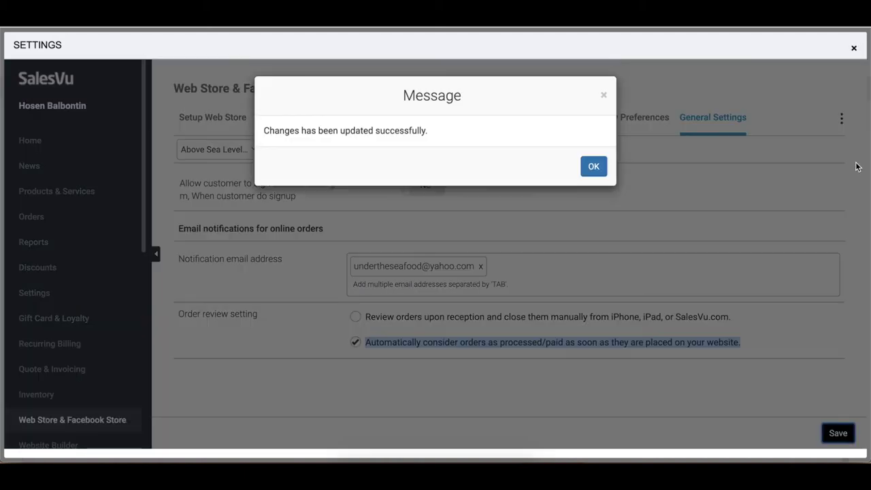
left_click(593, 167)
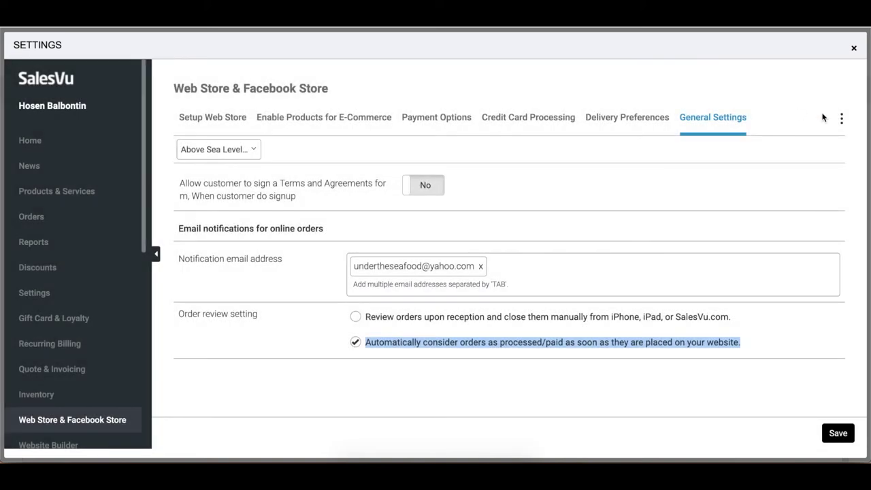
left_click(853, 48)
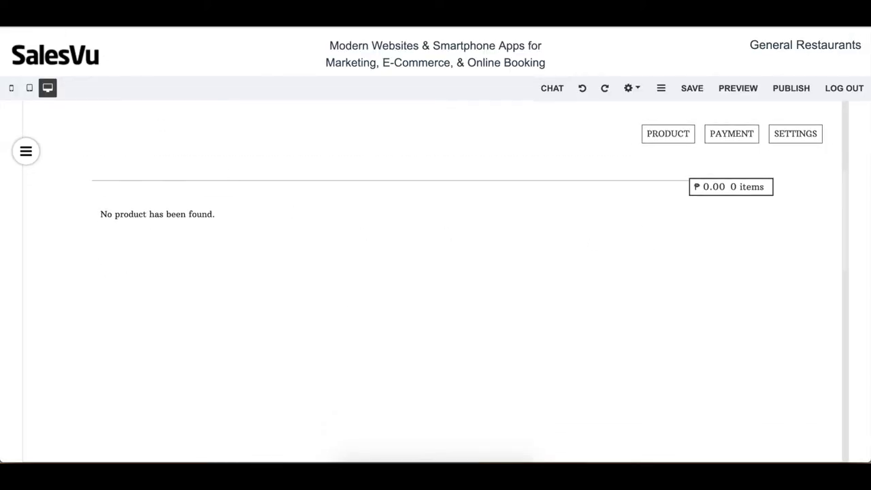
- Return to the home page and view the SalesVu subdomain and own-domain URL options in the website settings
left_click(109, 233)
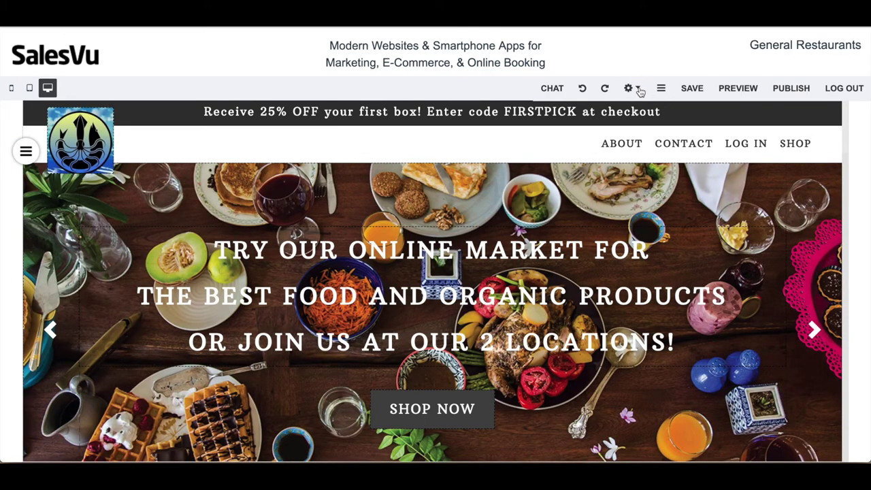
left_click(640, 90)
left_click(629, 110)
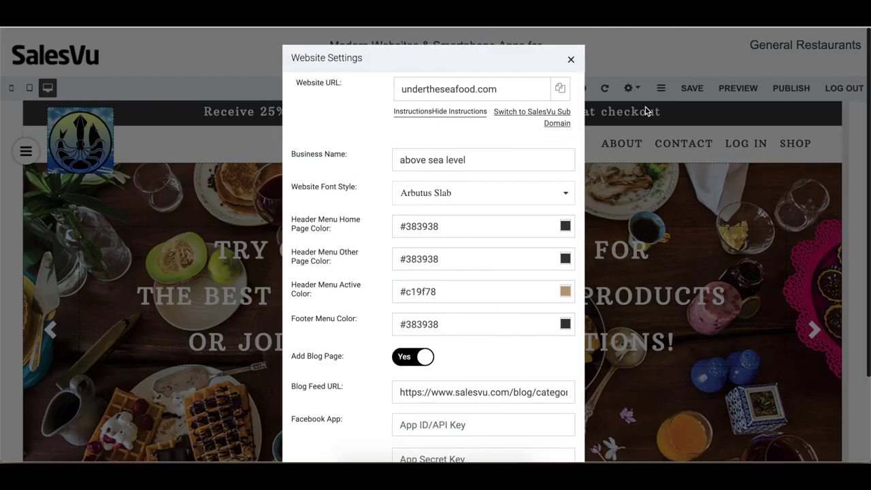
left_click(563, 117)
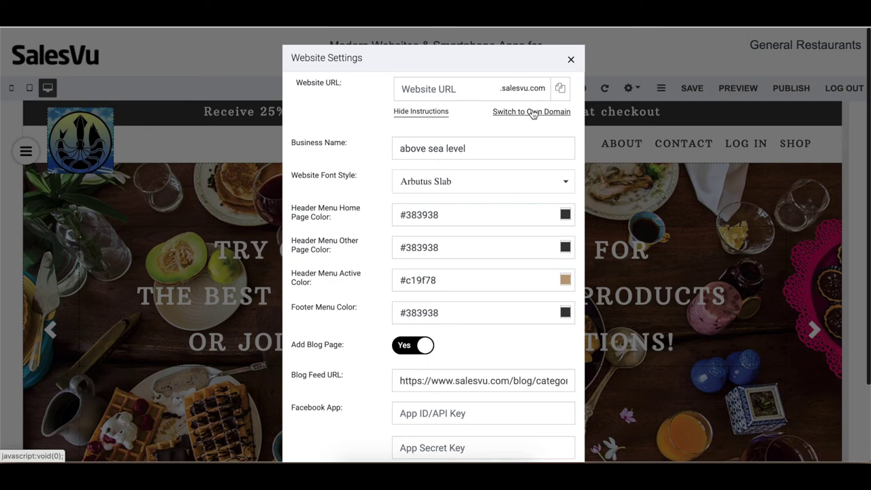
left_click(533, 113)
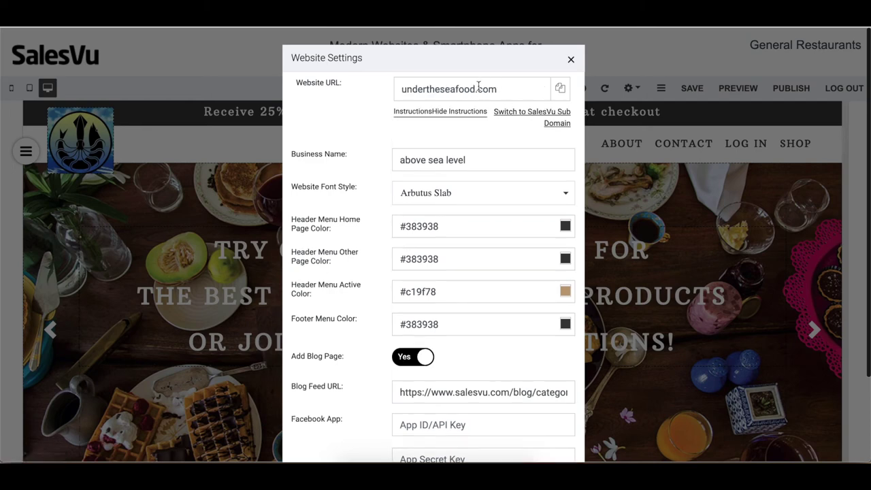
- Show the DNS instructions for the custom domain and save the website settings as they are
left_click(418, 117)
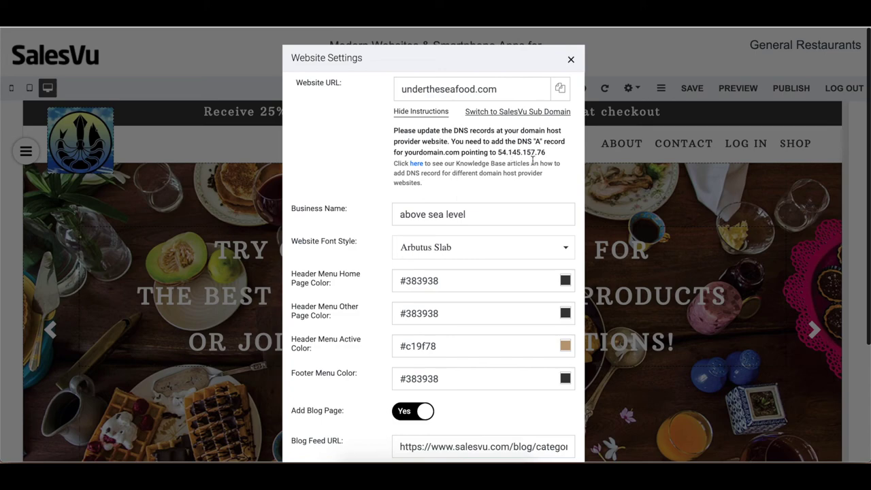
scroll(533, 161, "down", 3)
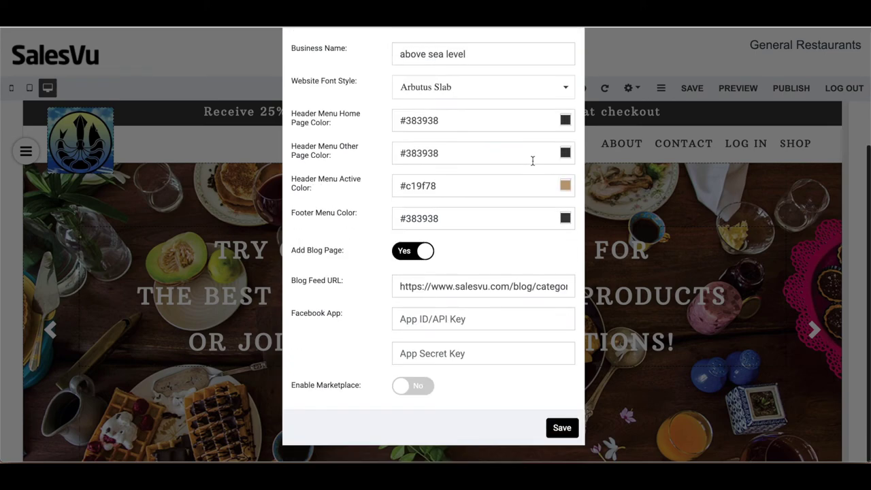
left_click(564, 434)
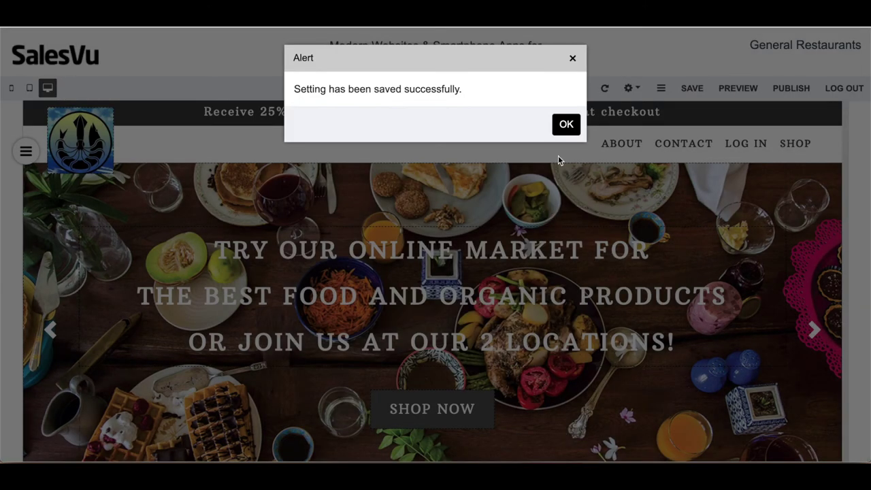
left_click(566, 126)
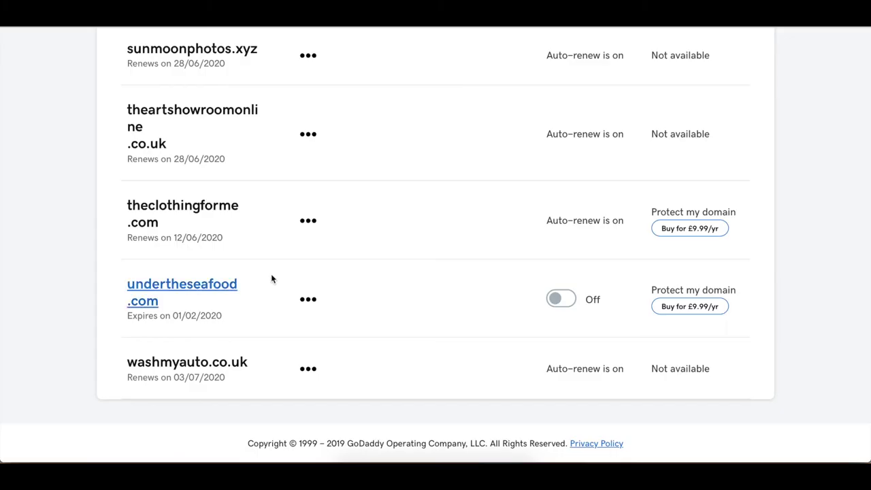
- Open the DNS management page for undertheseafood.com in GoDaddy and look over its records
left_click(308, 299)
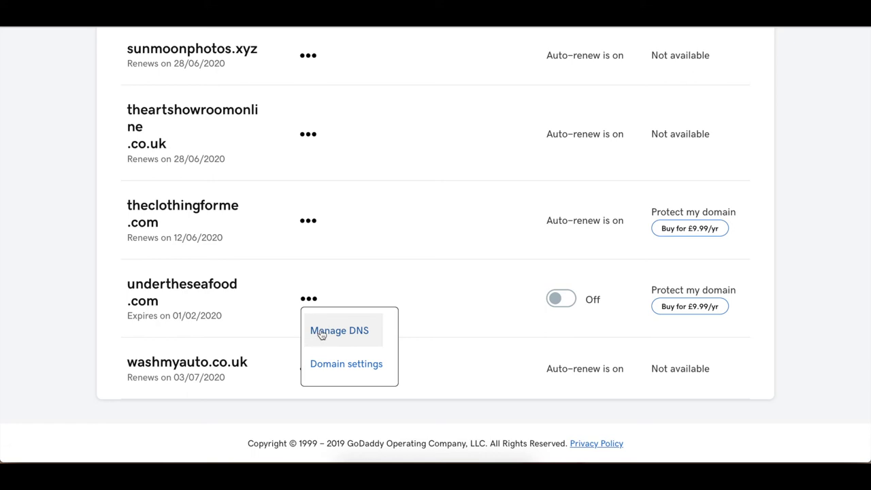
left_click(321, 332)
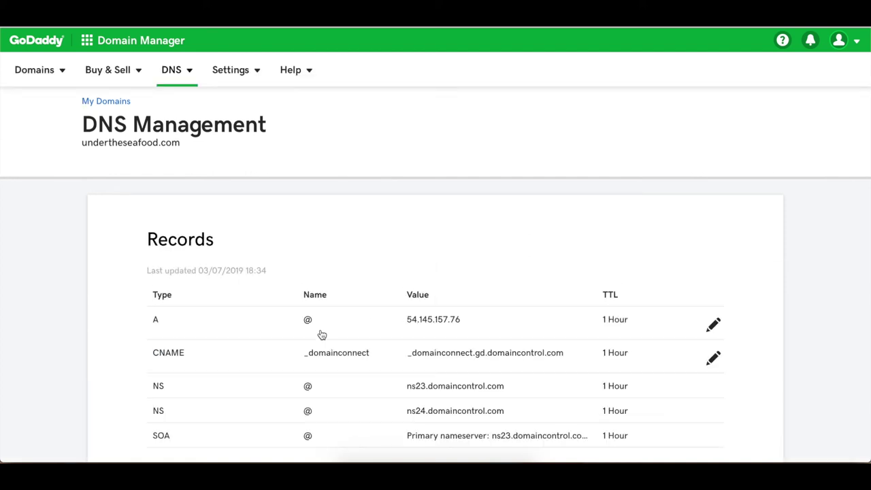
scroll(322, 333, "down", 2)
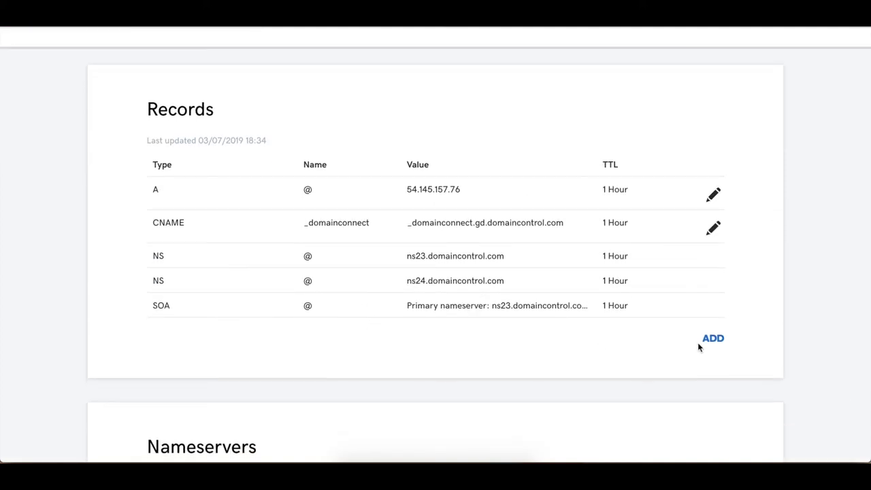
- Fill in a new A record with host @ pointing to 54.145.157.76 and discard it
left_click(704, 342)
left_click(246, 367)
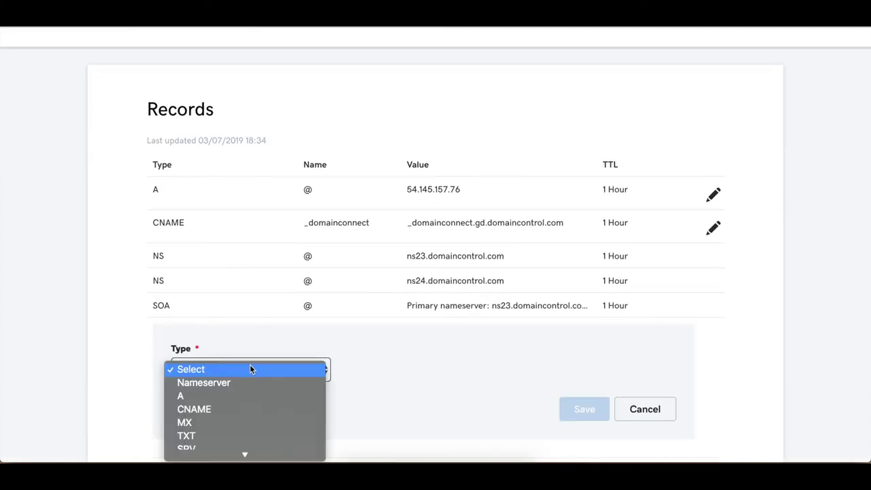
left_click(222, 397)
left_click(396, 367)
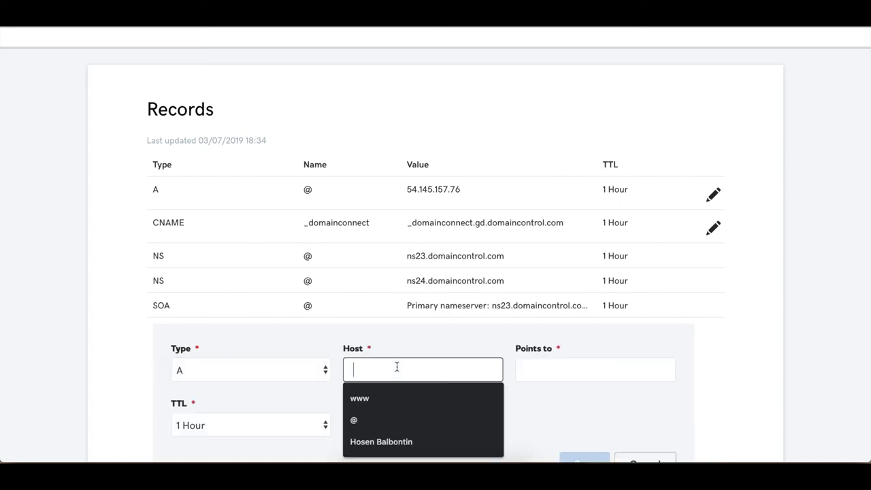
left_click(379, 420)
left_click(525, 368)
left_click(539, 418)
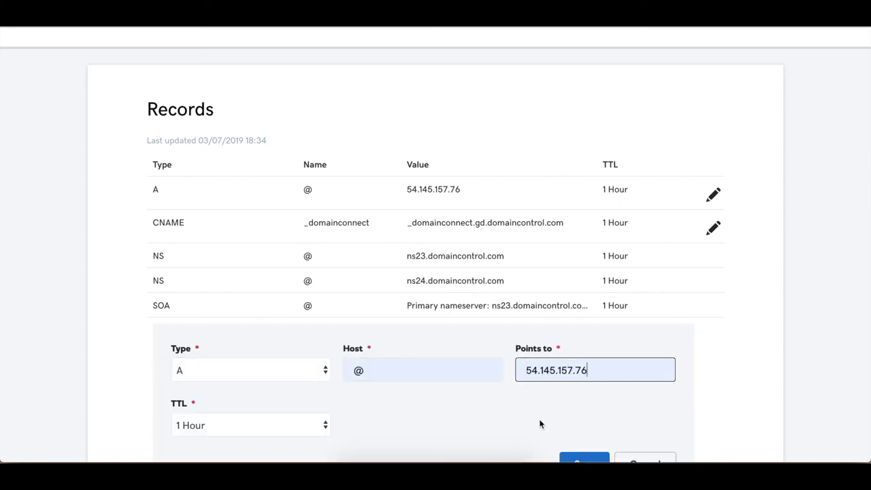
scroll(683, 393, "down", 3)
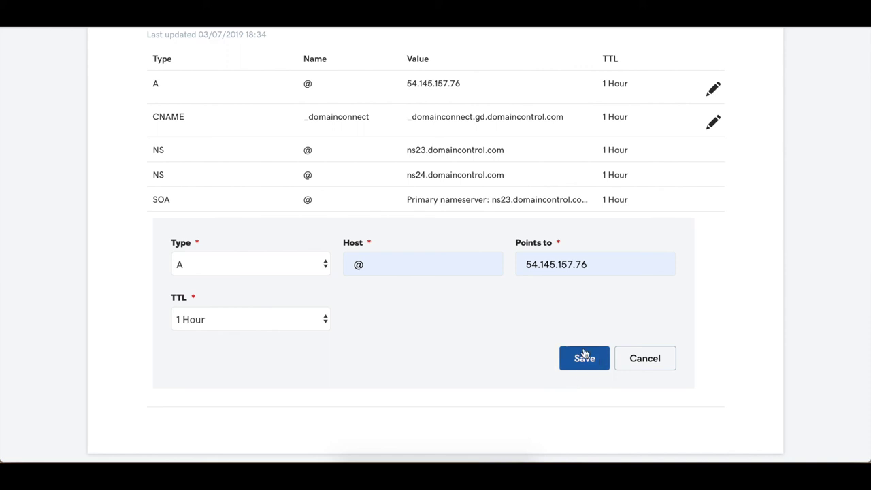
left_click(626, 363)
scroll(626, 362, "up", 2)
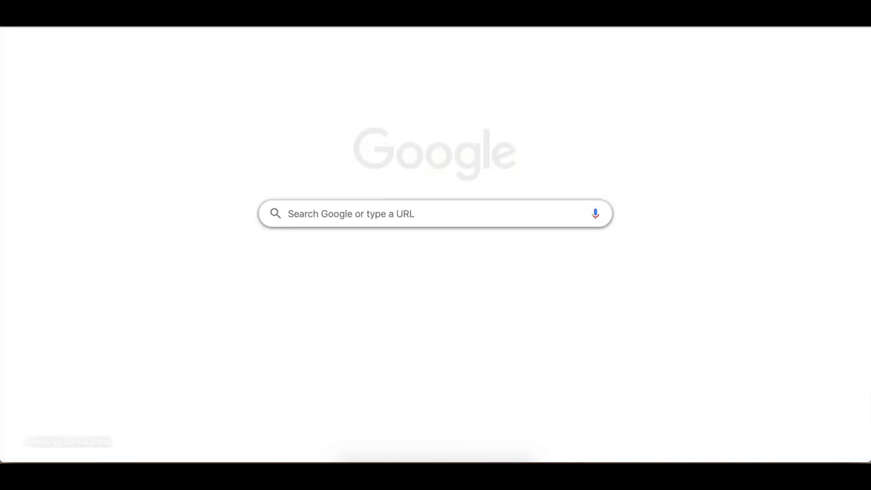
- Open undertheseafood.com in the browser and look through the live home page
type("under")
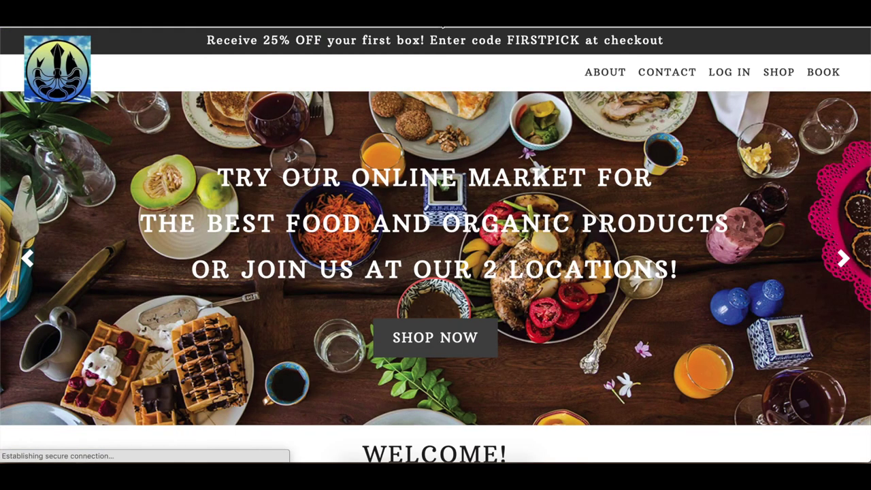
scroll(409, 271, "down", 10)
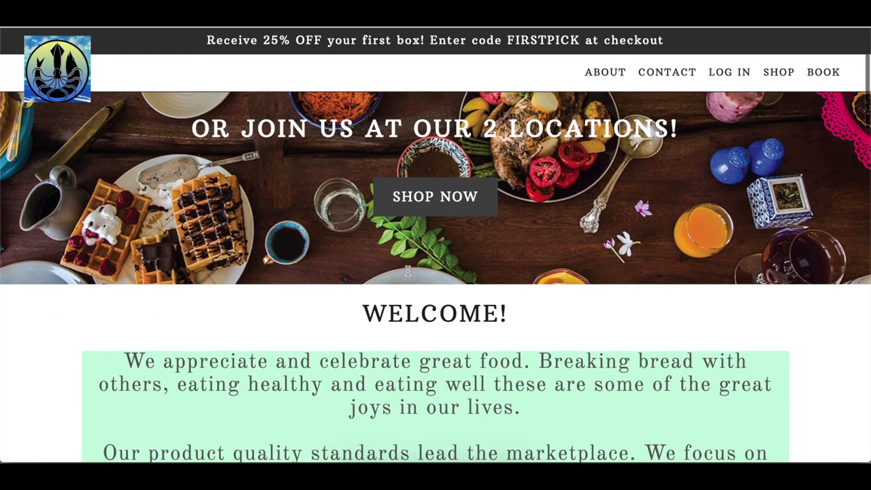
scroll(408, 274, "down", 6)
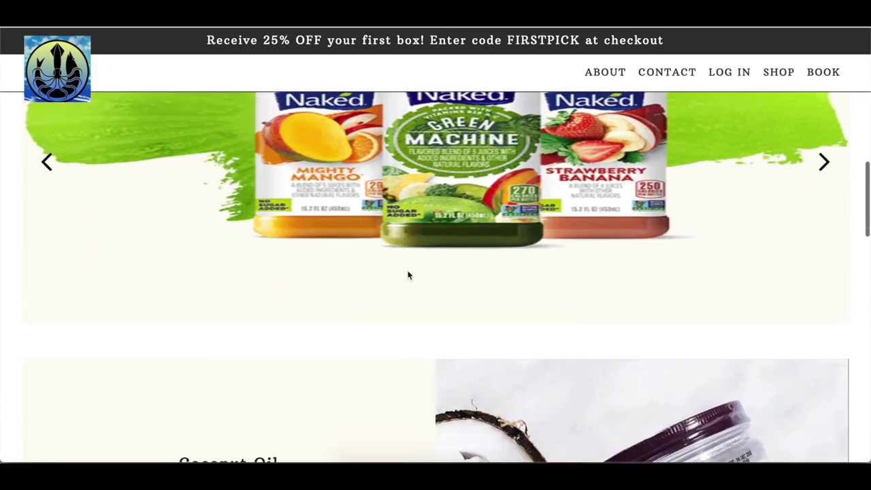